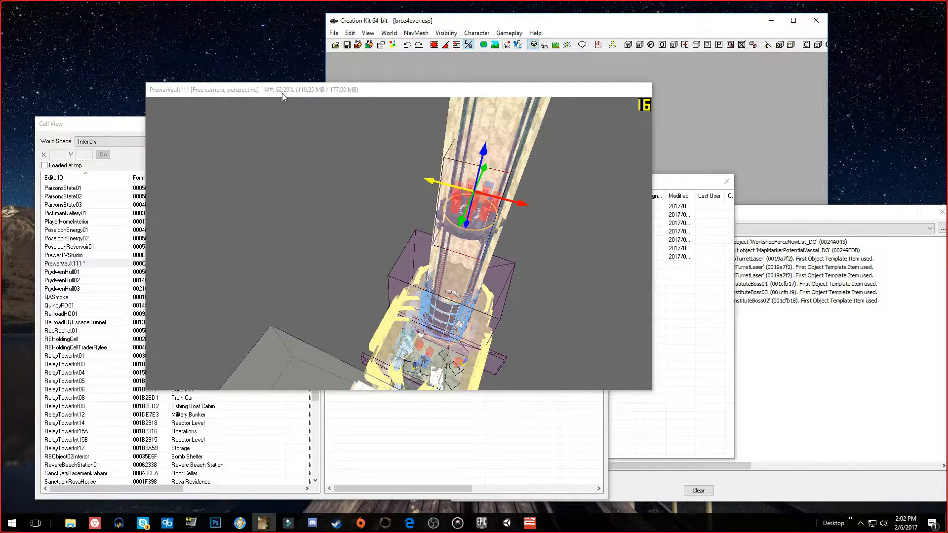
Sort the interior cells by name and select the PrewarVault111 cell among the Vault 111 entries
left_click(118, 124)
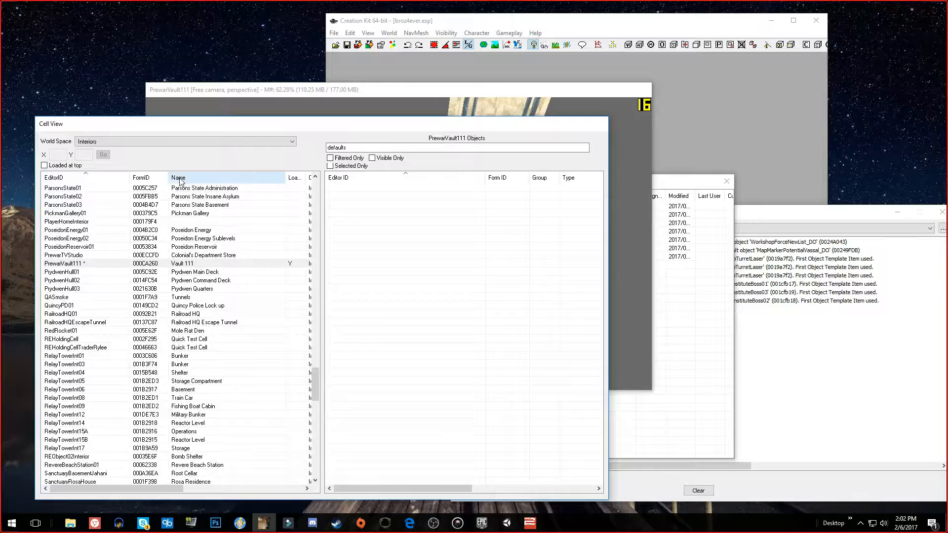
left_click_drag(79, 129, 97, 131)
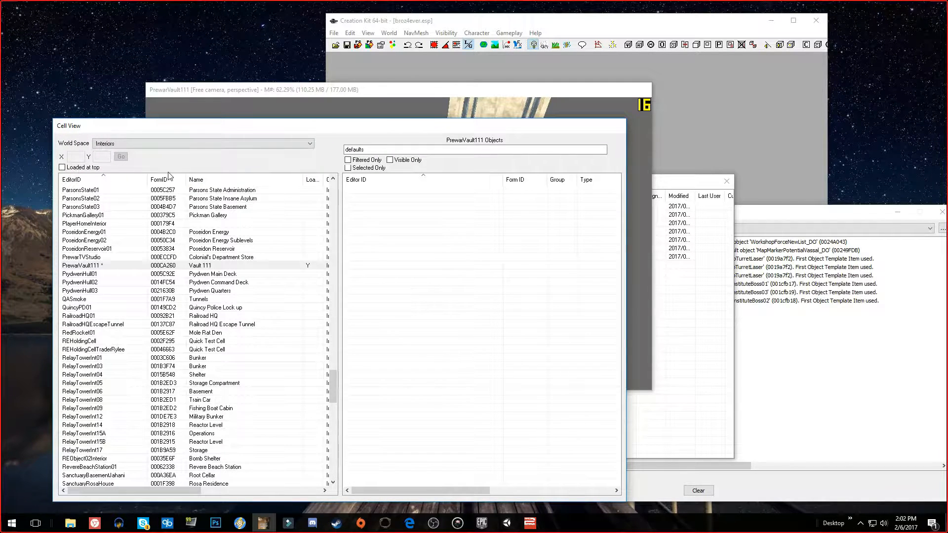
left_click(214, 180)
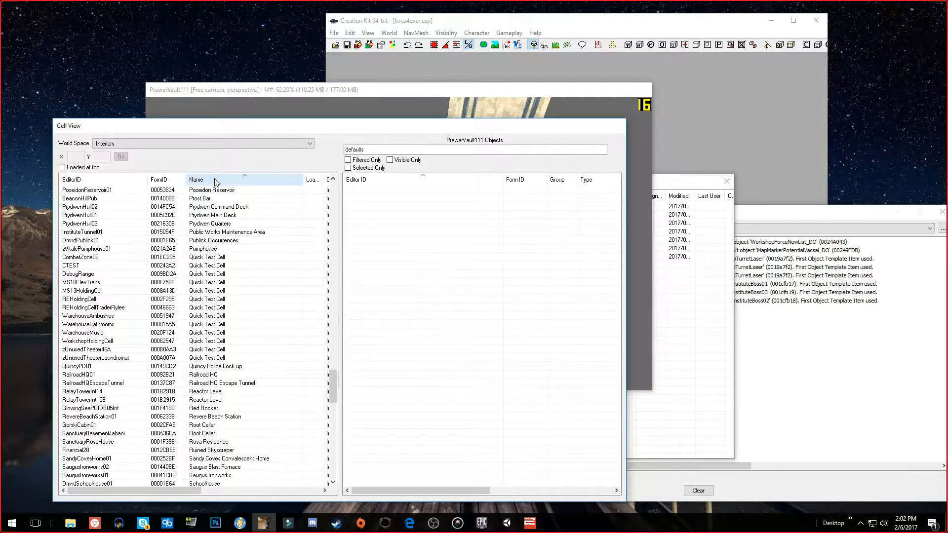
left_click_drag(332, 371, 334, 443)
left_click(199, 284)
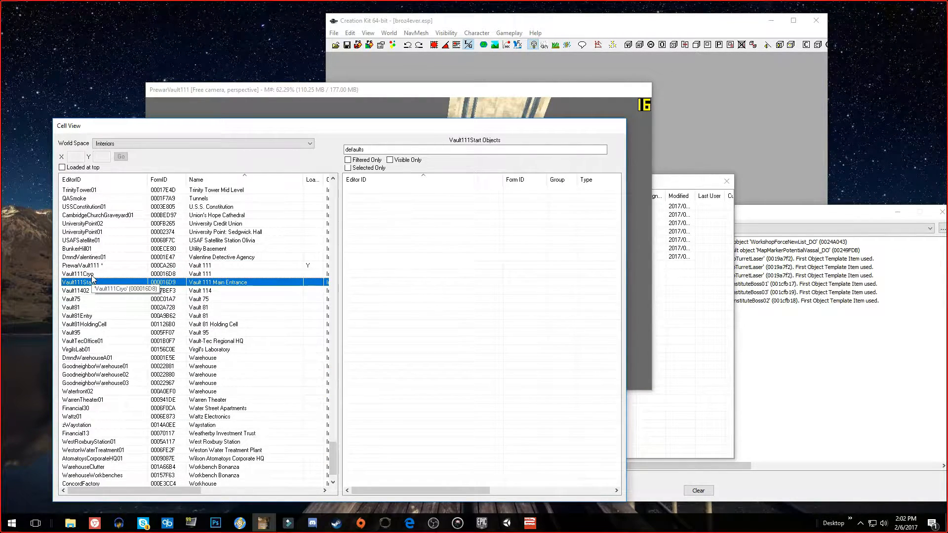
left_click(86, 273)
left_click(85, 282)
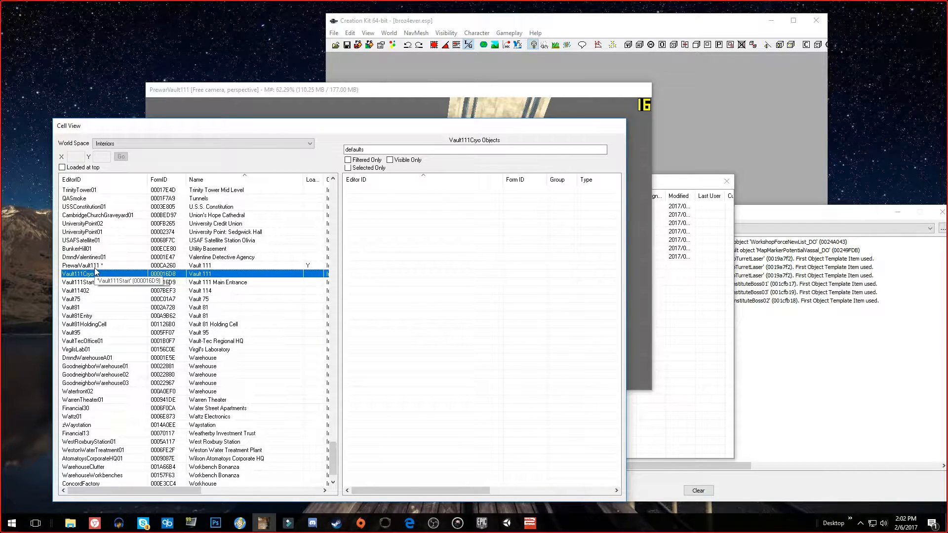
left_click(105, 267)
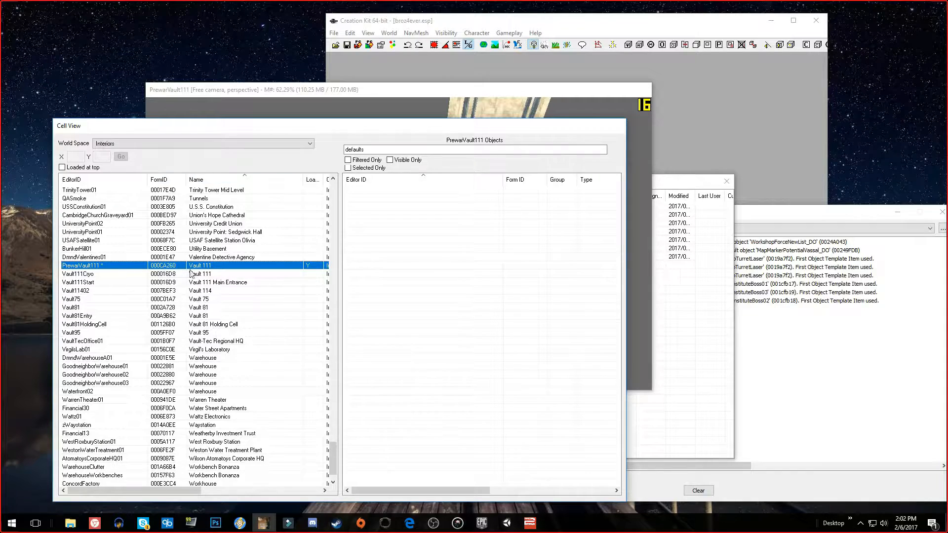
Examine the PrewarVault111 layout and its elevator shaft from several angles in the render window
left_click_drag(280, 82, 359, 62)
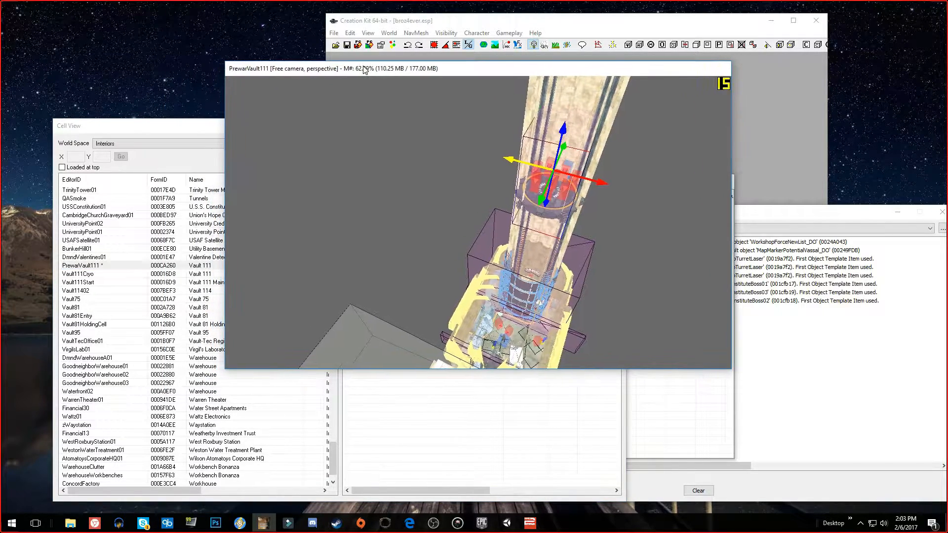
middle_click_drag(390, 205, 277, 188, "shift")
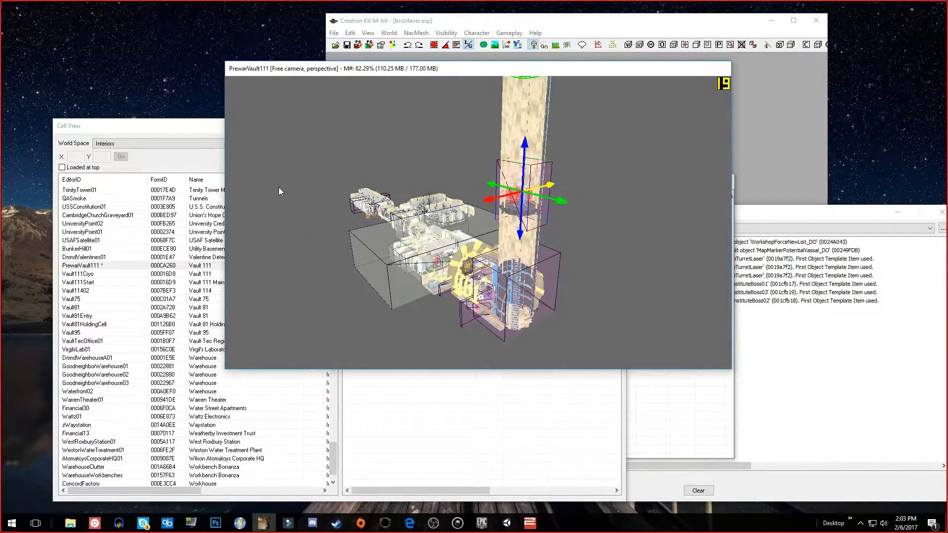
scroll(316, 170, "up", 5)
scroll(322, 171, "down", 4)
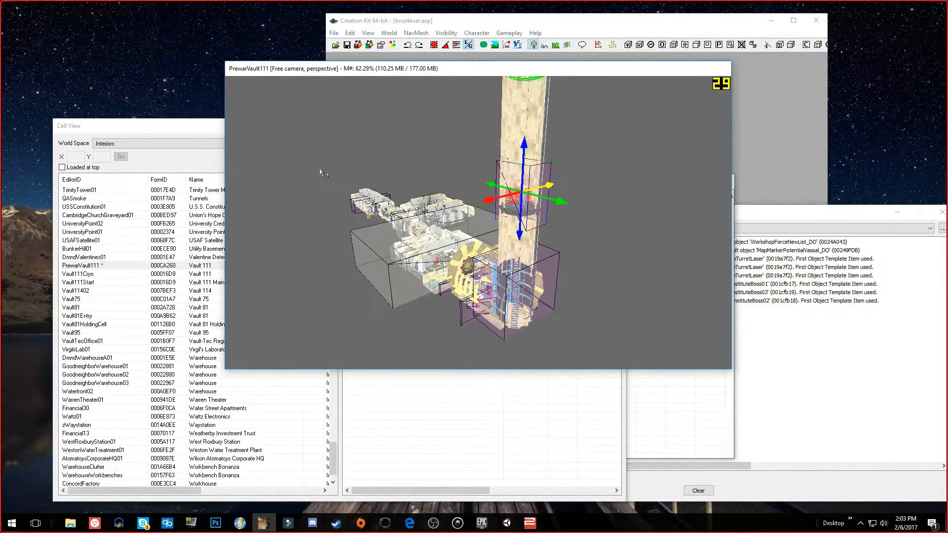
left_click(321, 168)
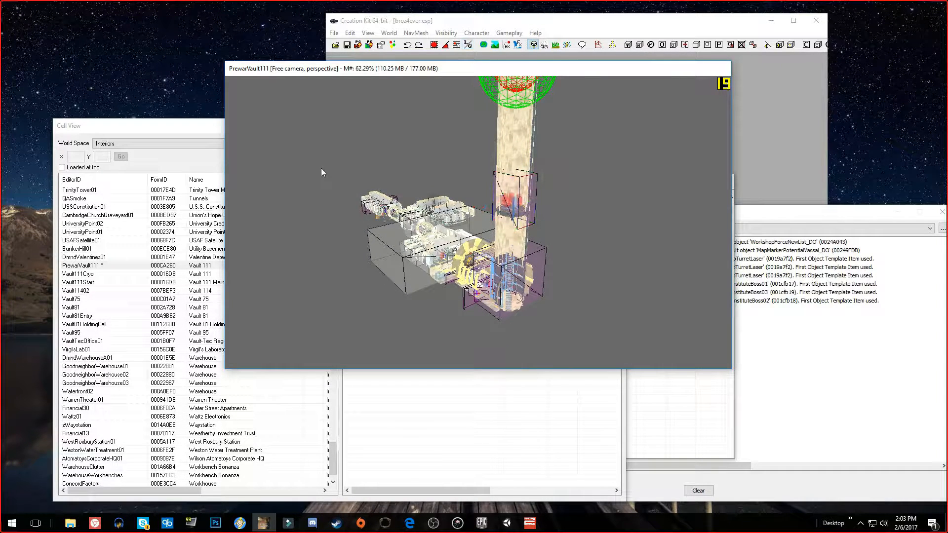
left_click(526, 105)
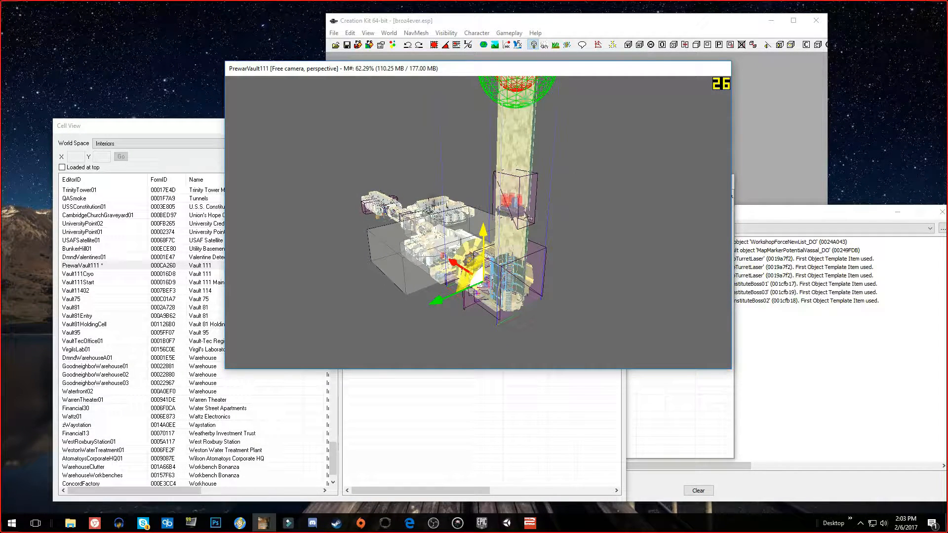
left_click(398, 185)
scroll(508, 186, "up", 6)
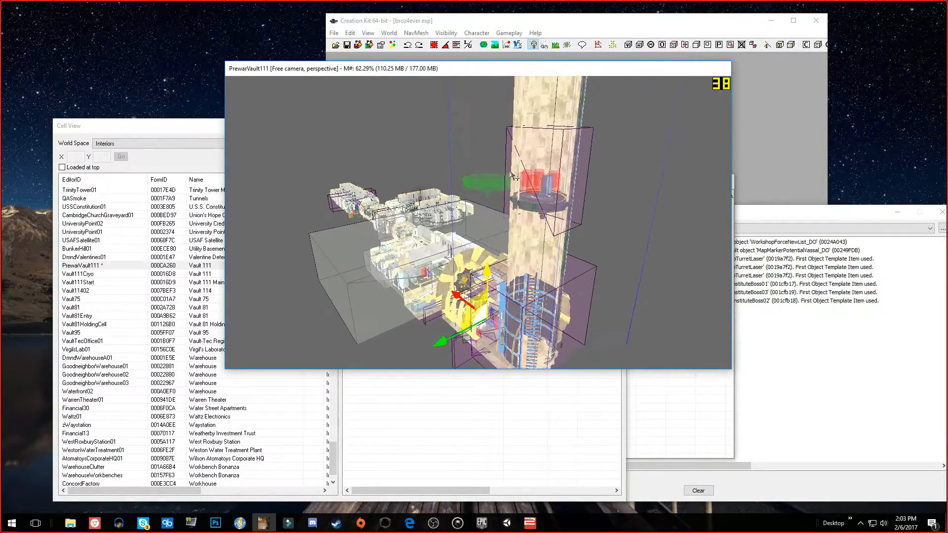
middle_click_drag(512, 176, 437, 188, "shift")
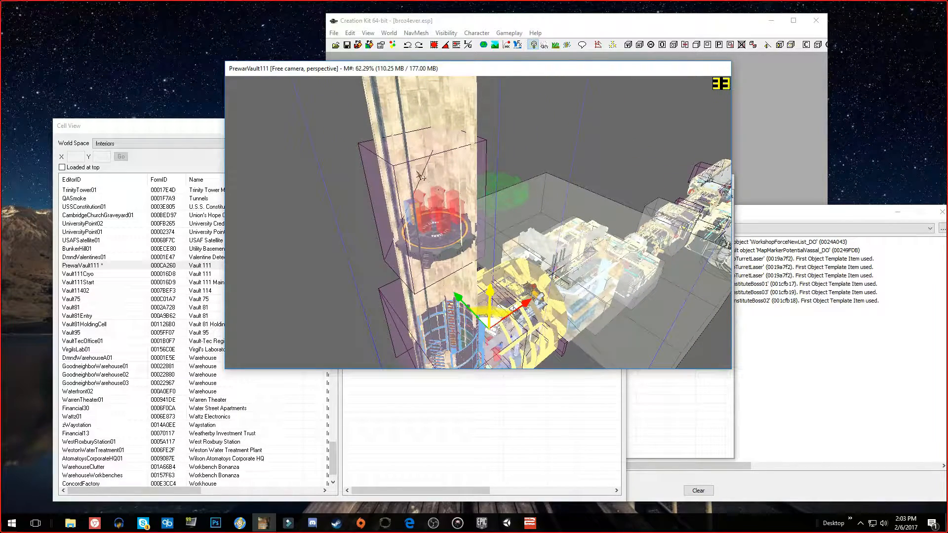
Select the trigger box around the elevator platform and inspect the platform inside it up close
left_click(398, 172)
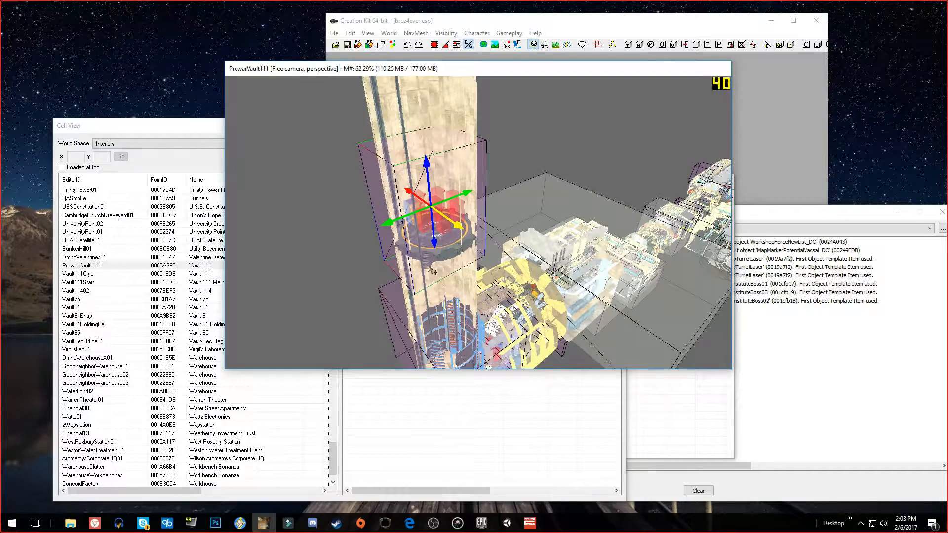
mouse_move(365, 226)
middle_mouse_down("shift")
mouse_move(300, 217)
mouse_move(372, 236)
mouse_move(407, 219)
mouse_move(372, 217)
middle_mouse_up("shift")
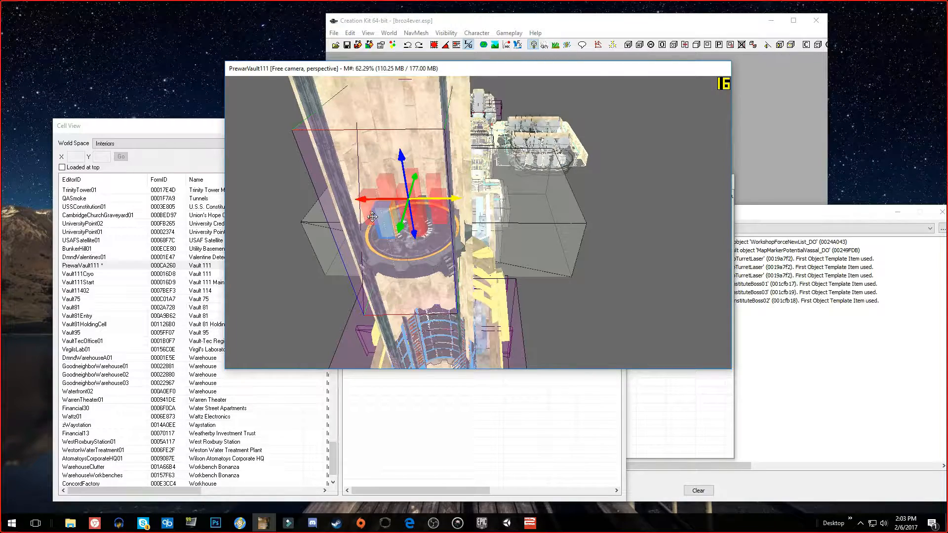
scroll(373, 217, "up", 5)
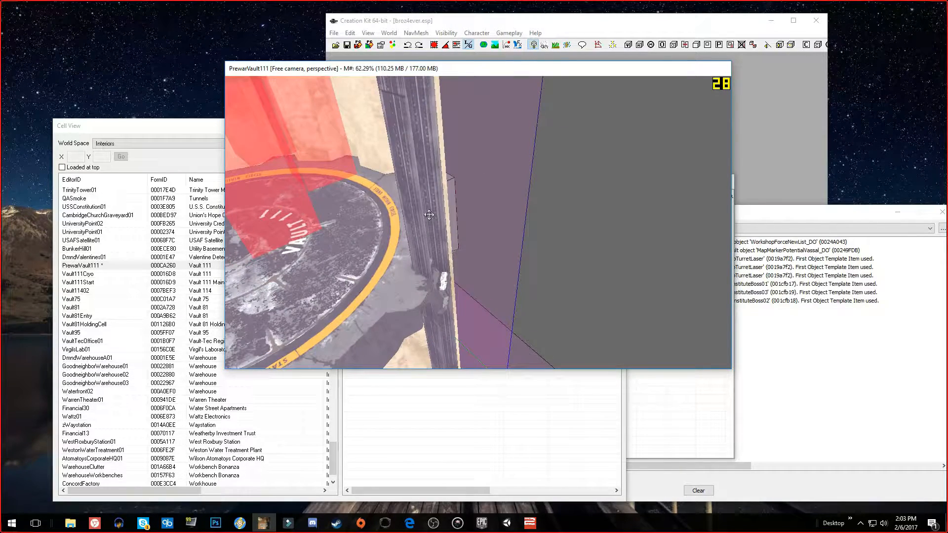
middle_click_drag(429, 215, 498, 228, "shift")
scroll(321, 138, "down", 4)
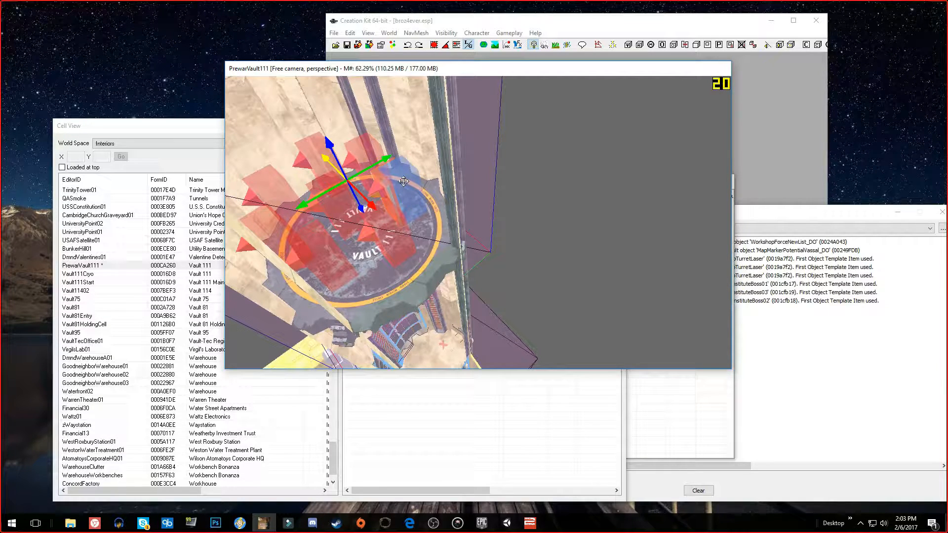
scroll(403, 181, "up", 3)
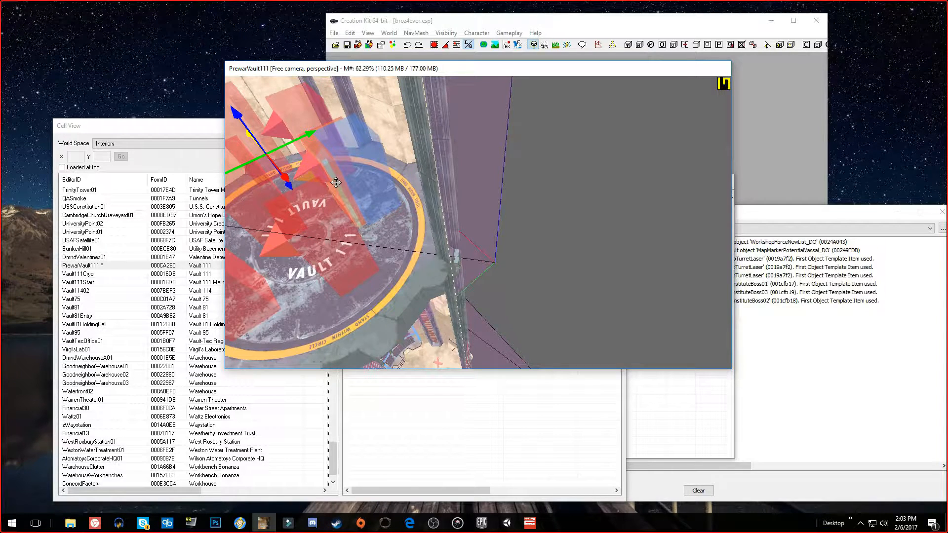
scroll(335, 182, "down", 5)
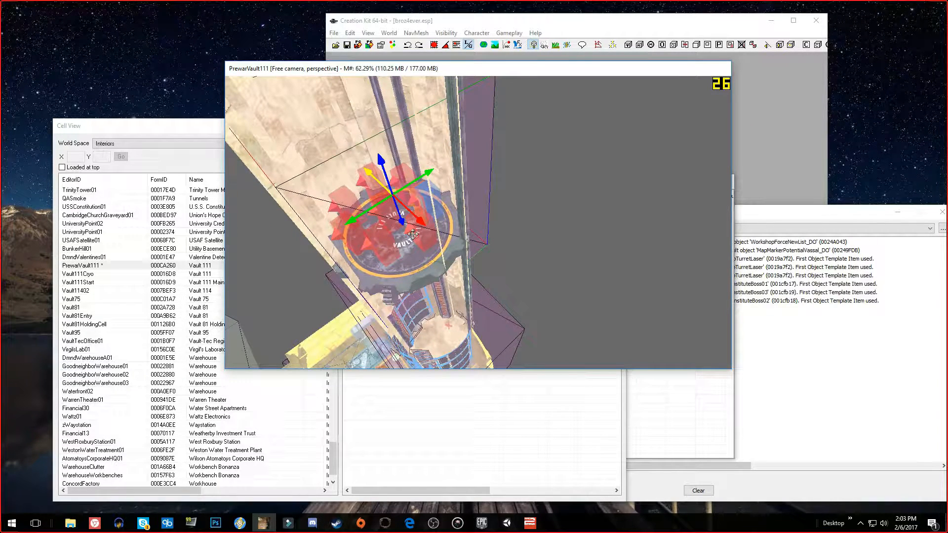
middle_click_drag(417, 210, 314, 185)
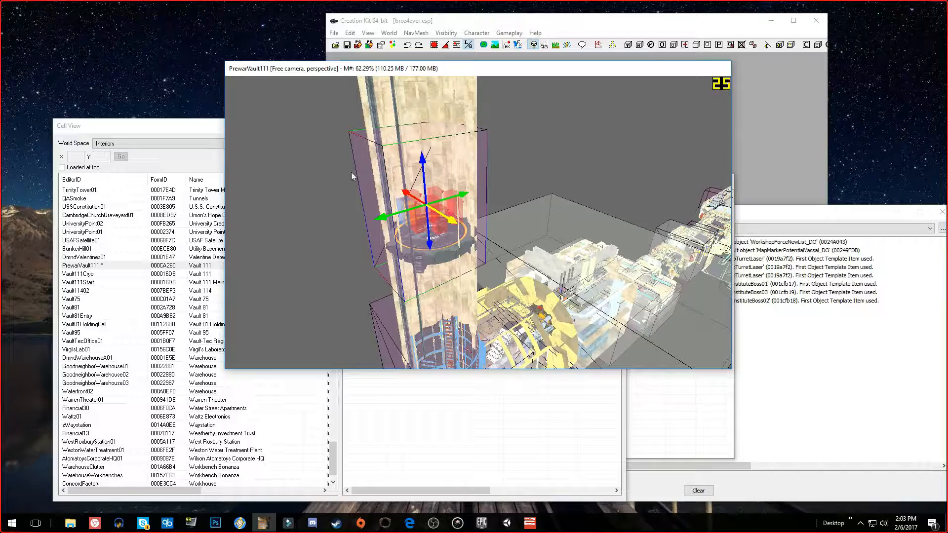
Review the properties of the defaultrefontriggerenter script on the MQ101SetStage600Trigger reference, including its prerequisite stage value
double_click(358, 150)
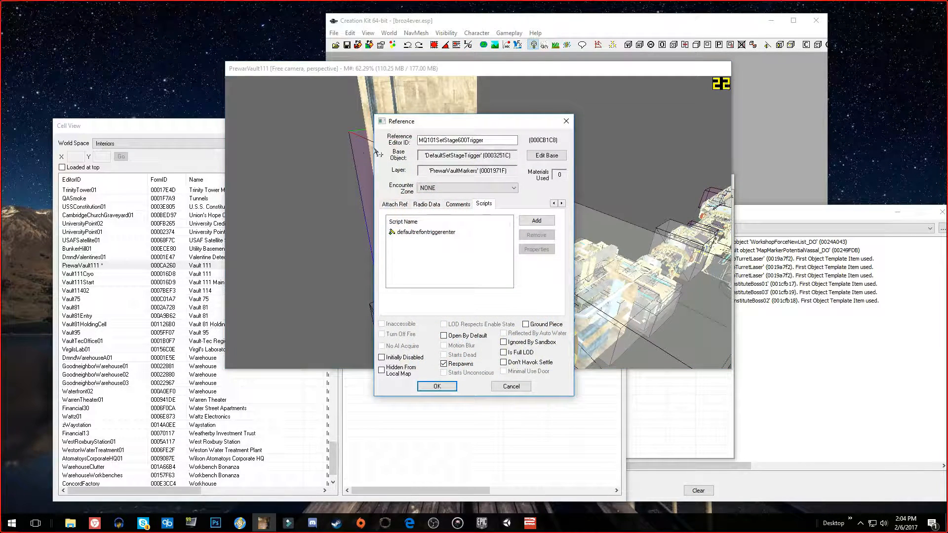
left_click_drag(459, 125, 656, 109)
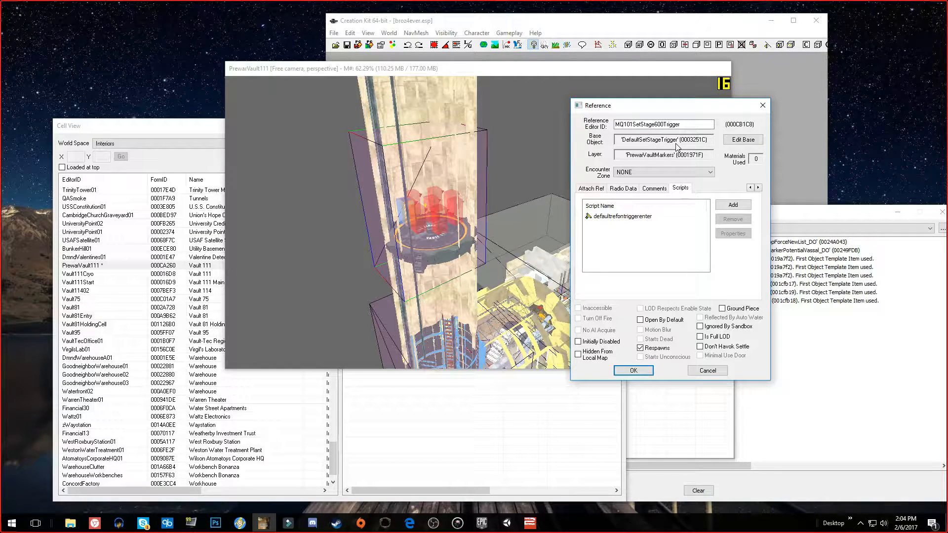
left_click(627, 217)
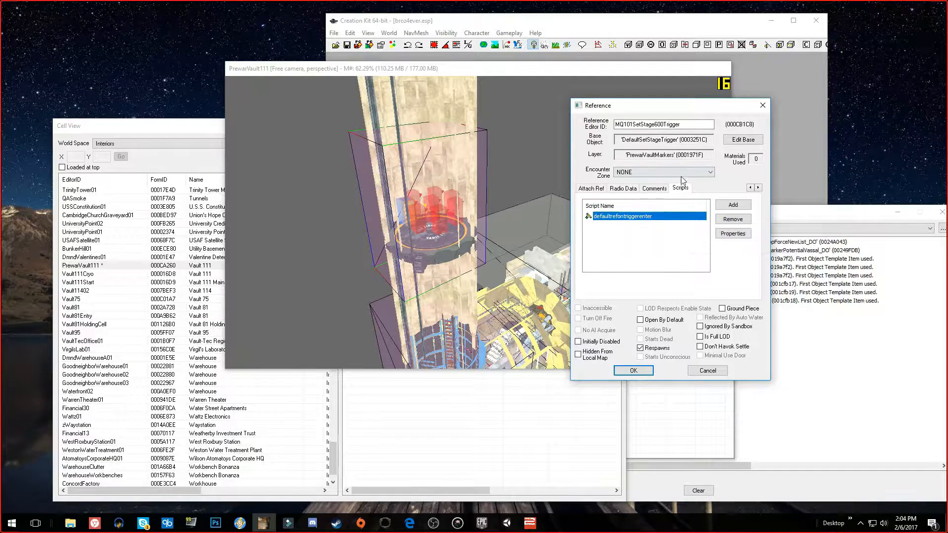
double_click(636, 216)
left_click_drag(176, 325, 195, 325)
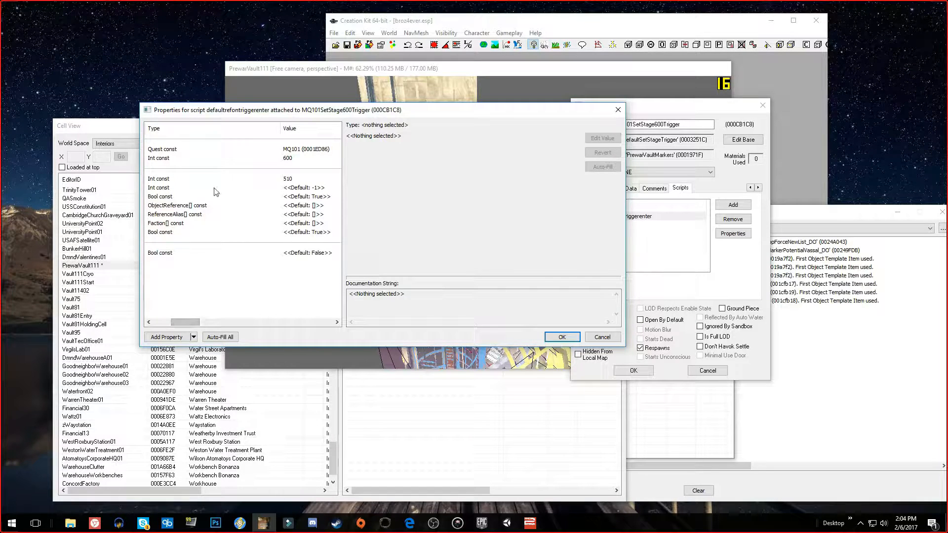
left_click(277, 179)
mouse_move(191, 319)
left_mouse_down()
mouse_move(167, 323)
mouse_move(175, 323)
left_mouse_up()
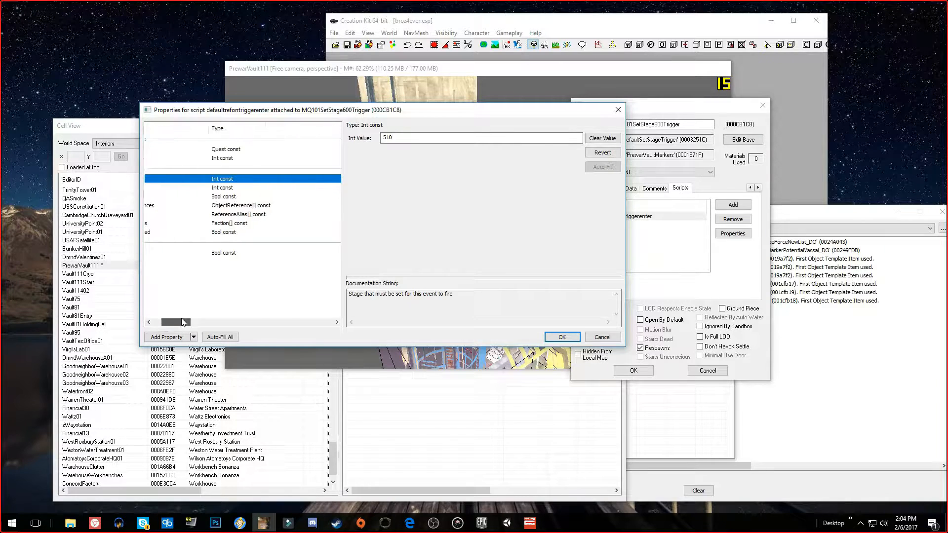
left_click(602, 338)
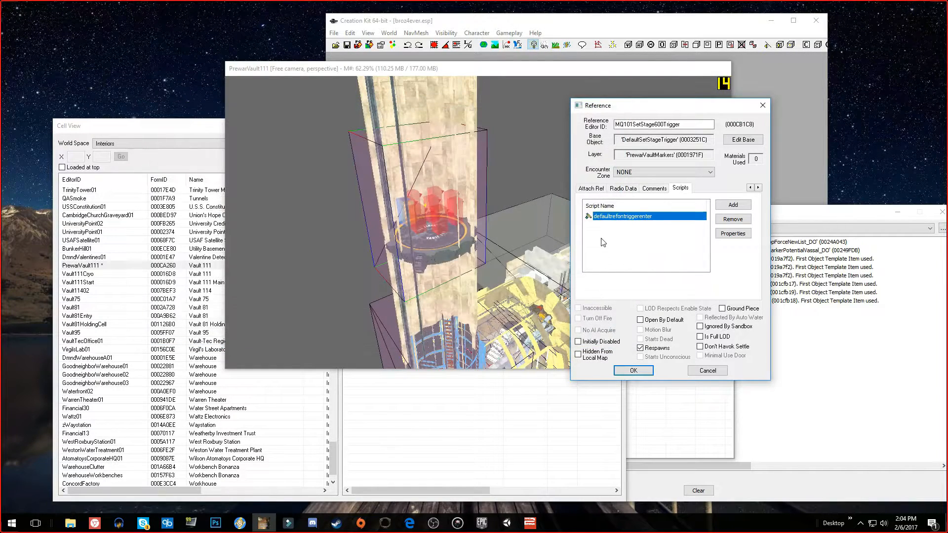
View the source of the defaultrefontriggerenter script, checking its OnTriggerEnter event, and leave the reference without changes
right_click(618, 215)
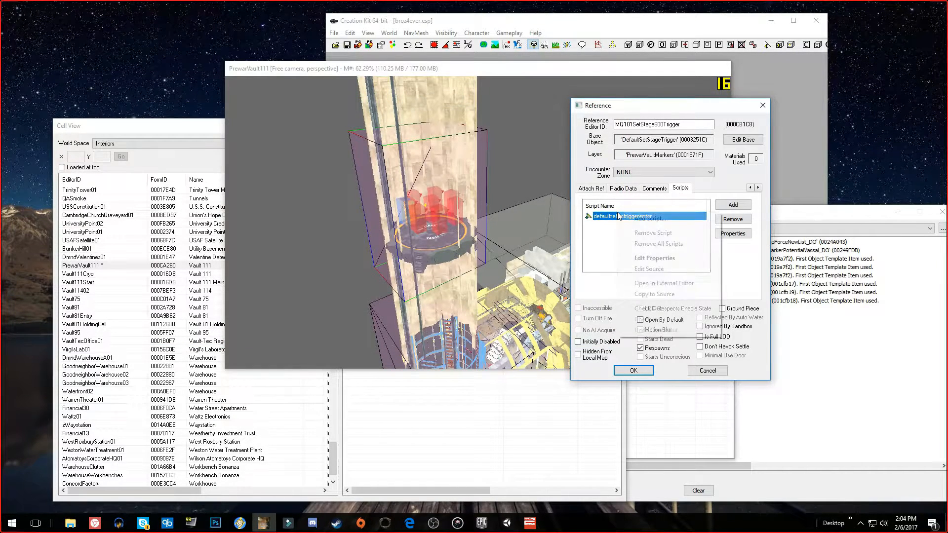
left_click(674, 269)
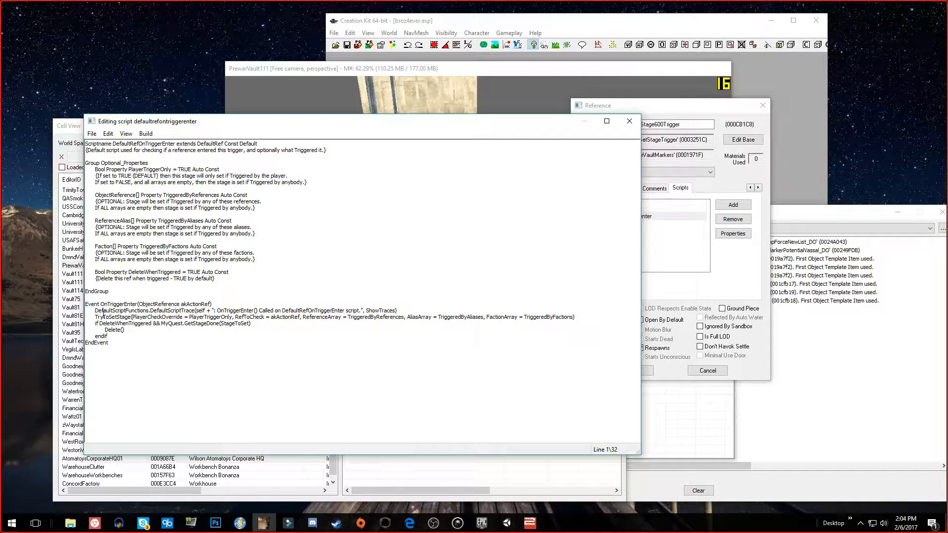
left_click_drag(85, 304, 212, 305)
left_click(177, 321)
left_click(630, 121)
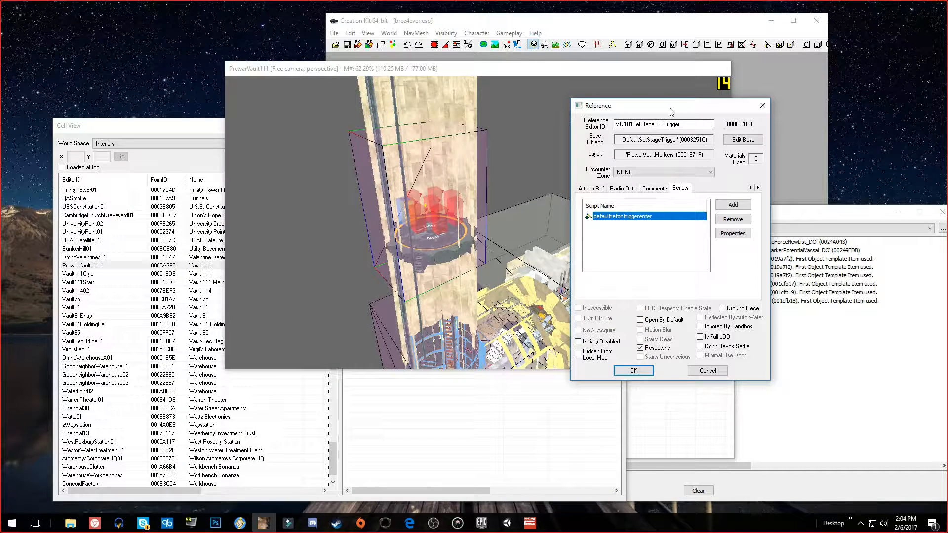
left_click(704, 371)
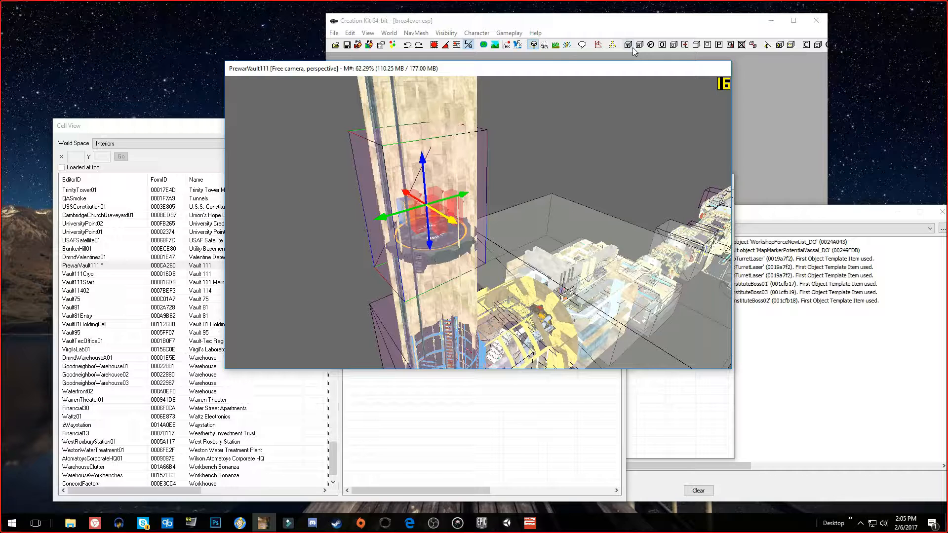
Create a new trigger volume based on the DefaultSetStageTriggerPlayerOnly form, filtering the forms by DEFAULT
left_click(632, 48)
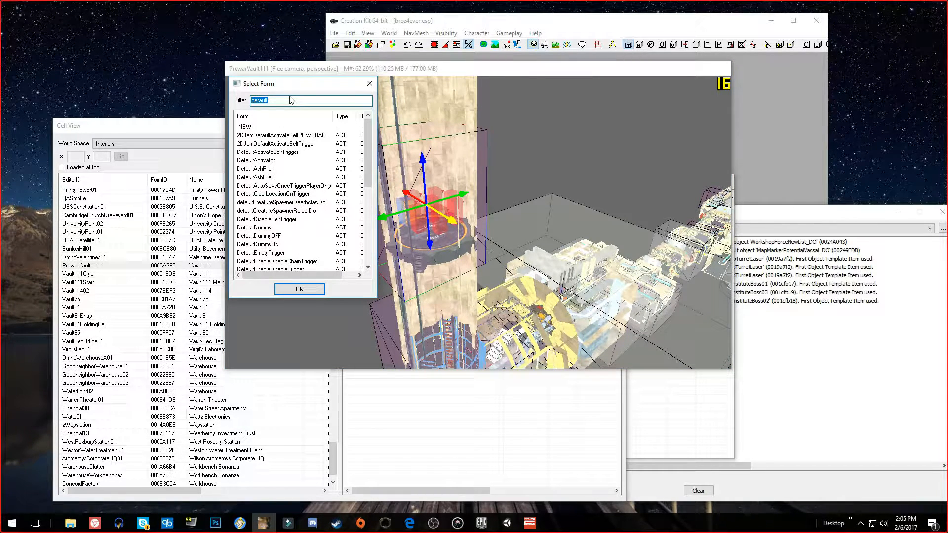
type("FRG")
key("BackSpace")
key("BackSpace")
key("BackSpace")
type("DEFAULT")
scroll(289, 179, "down", 10)
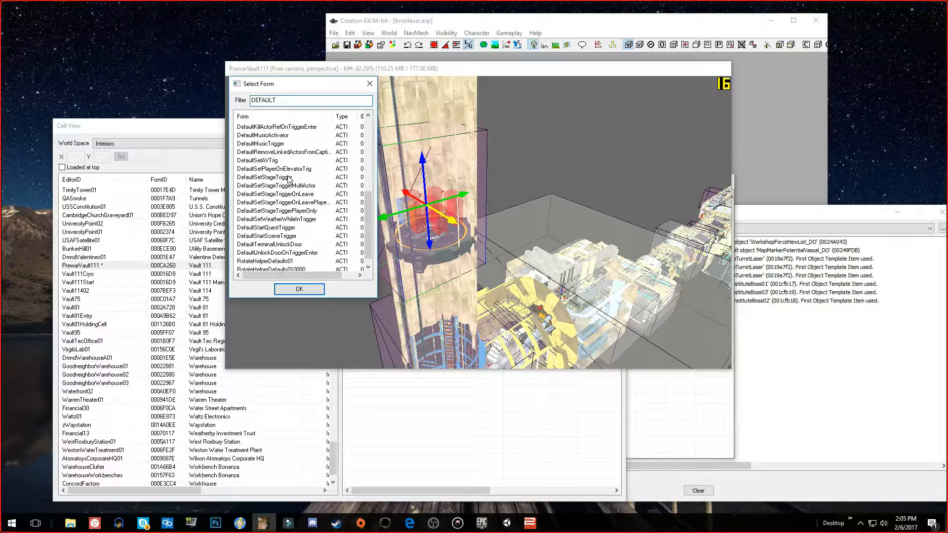
left_click(271, 211)
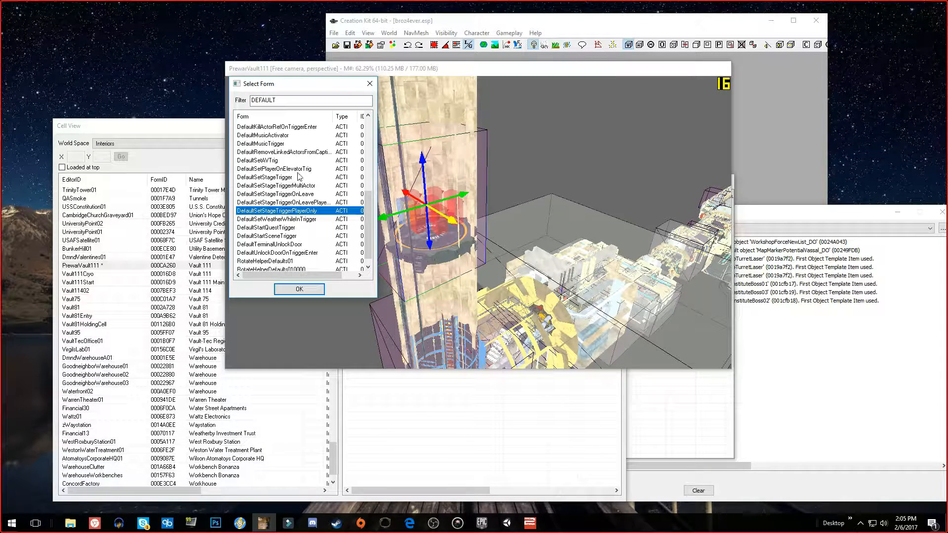
double_click(322, 210)
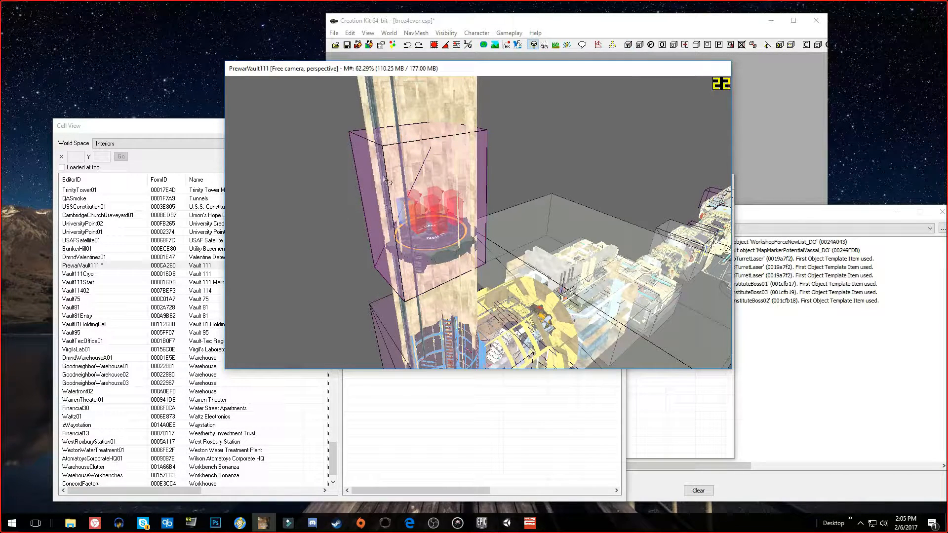
Rearrange the render and cell windows to uncover the PrewarVault111 object list, and filter it by "default"
middle_click_drag(387, 152, 311, 151, "shift")
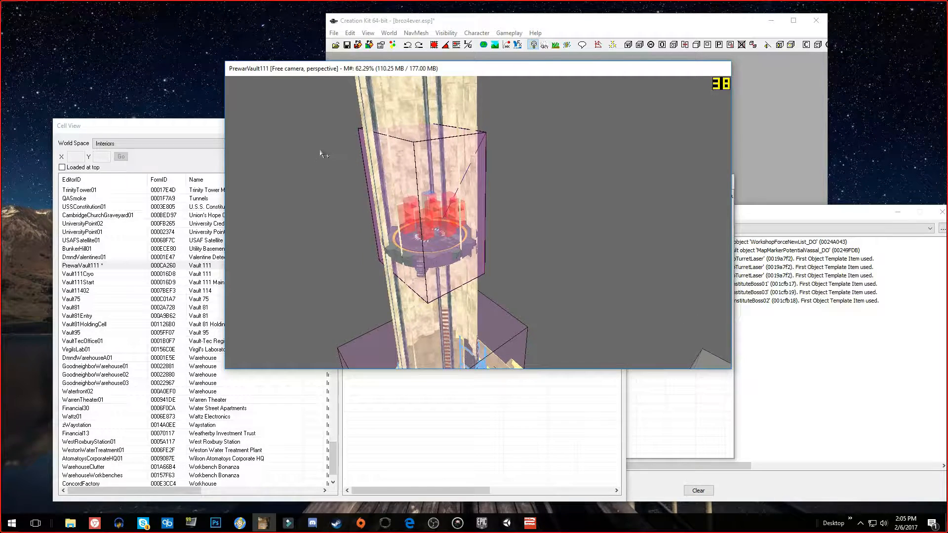
left_click_drag(383, 62, 537, 61)
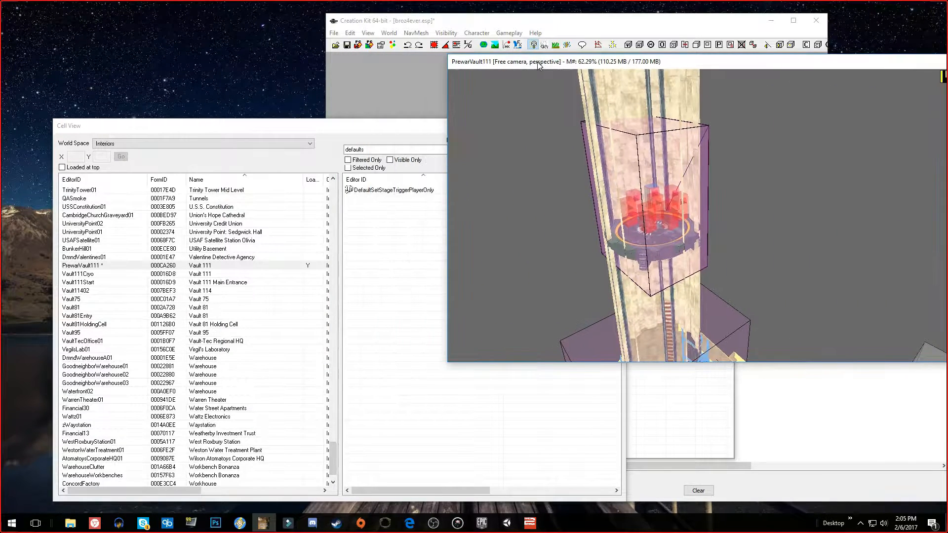
left_click_drag(359, 133, 248, 149)
left_click(340, 188)
key("Right")
key("BackSpace")
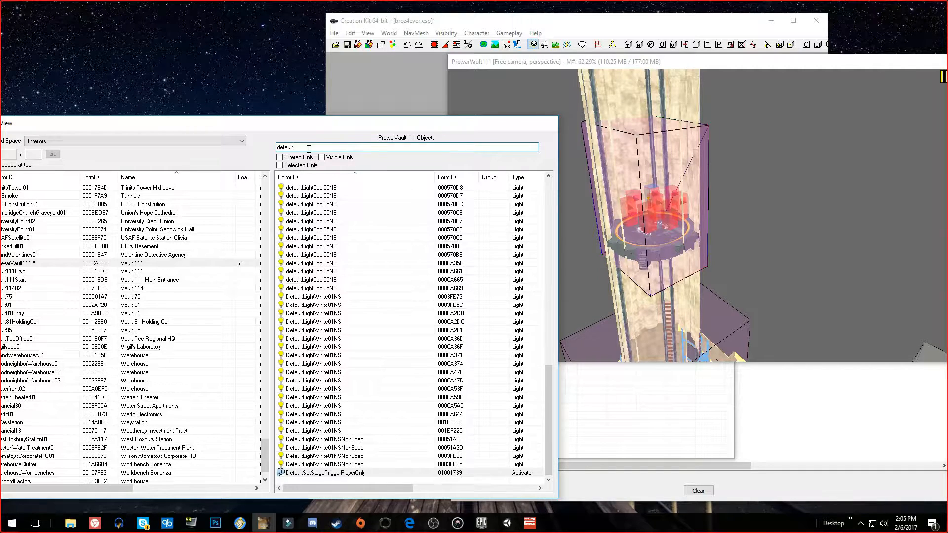
Narrow the cell's object list to "defaultSET" and give the DefaultSetStageTriggerPlayerOnly reference the editor ID brozTriggerStage10
type("SET")
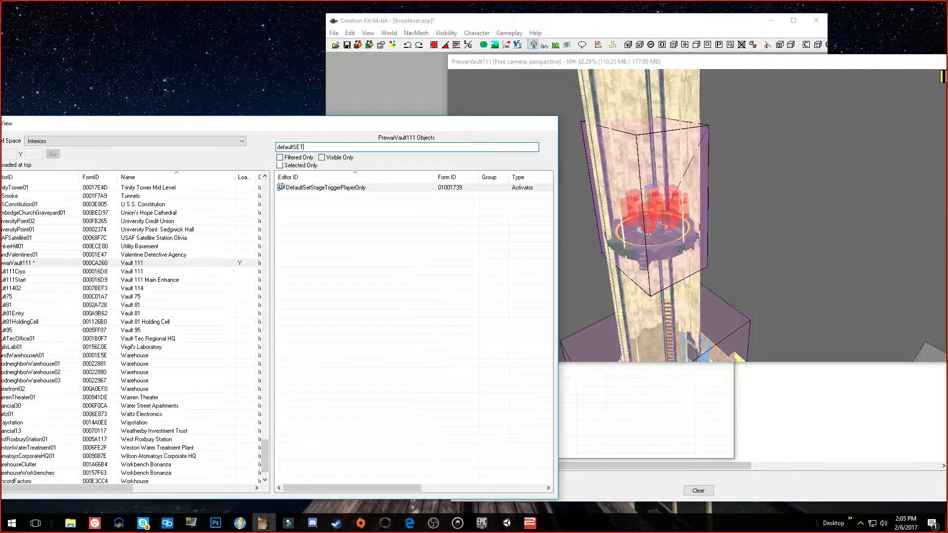
right_click(346, 190)
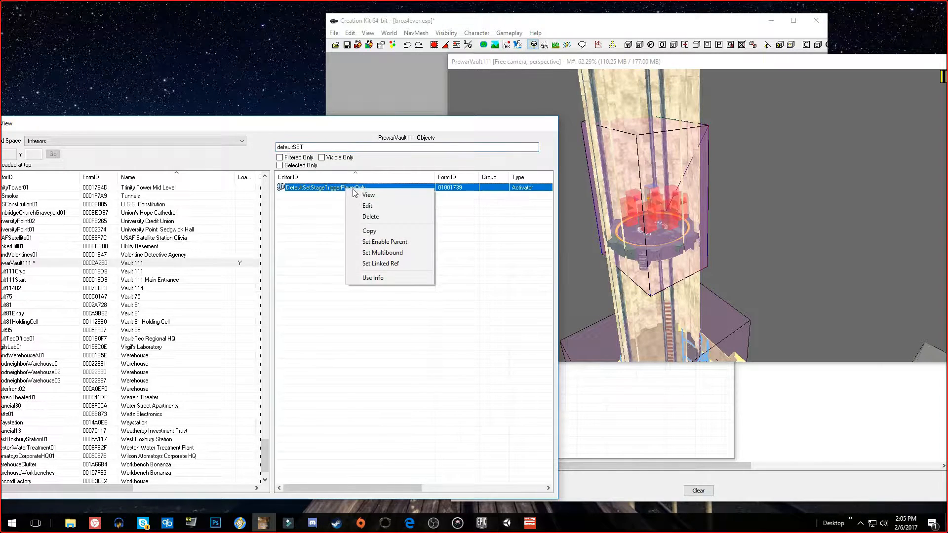
left_click(378, 202)
left_click_drag(415, 124, 239, 117)
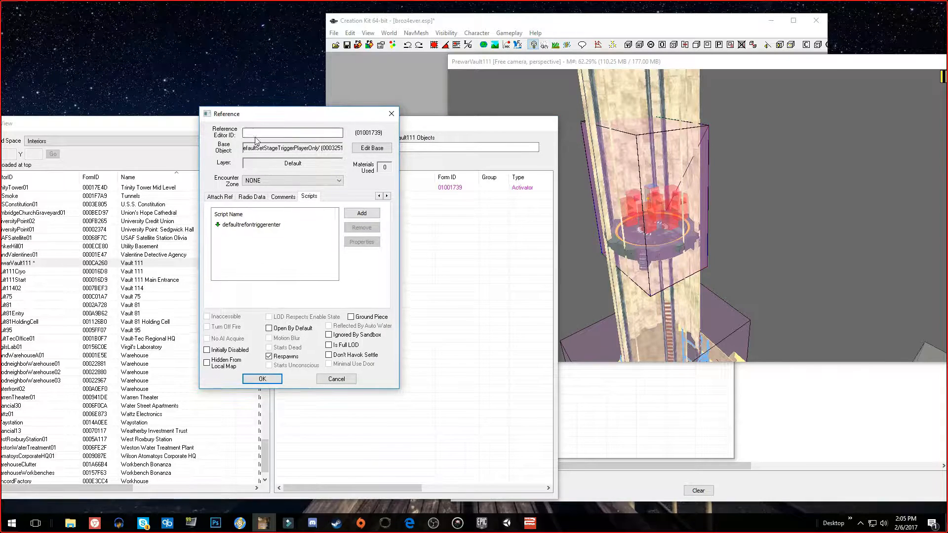
type("brozTriggerStage10")
key("Return")
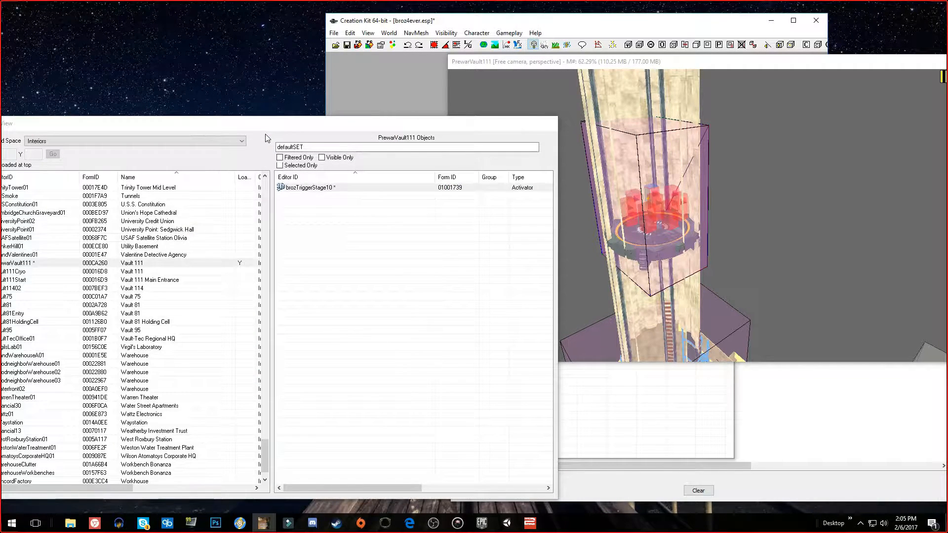
Filter the PrewarVault111 object list by "broz" and open the brozTriggerStage10 reference for editing
left_click(301, 188)
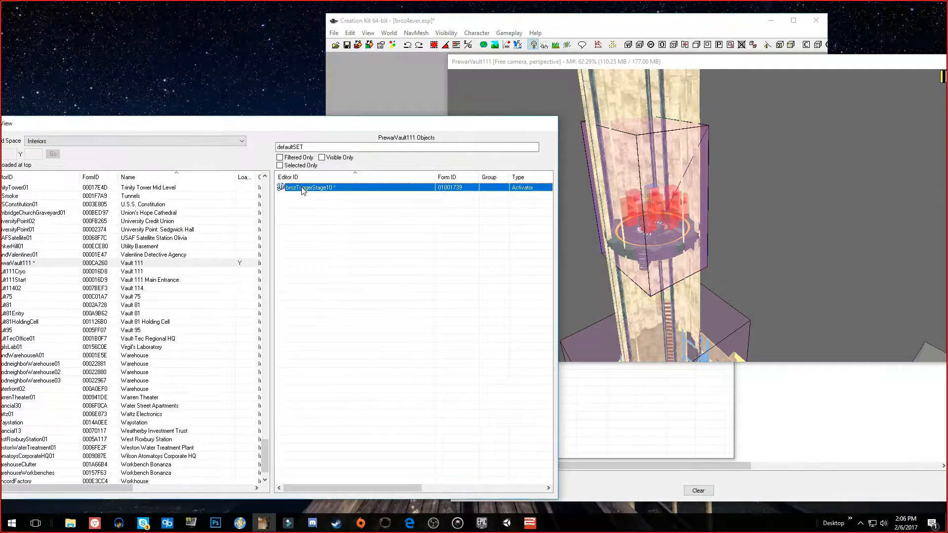
double_click(319, 146)
type("broz")
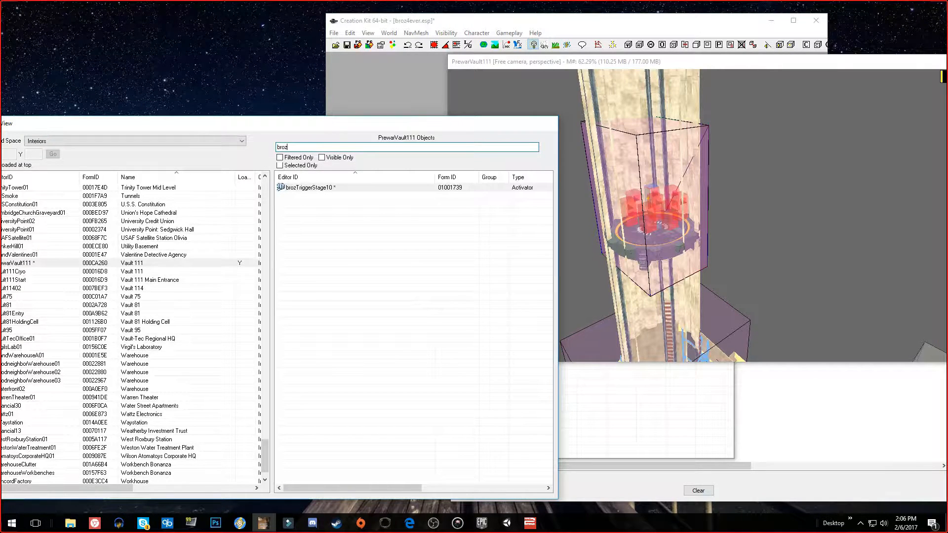
right_click(326, 190)
left_click(364, 209)
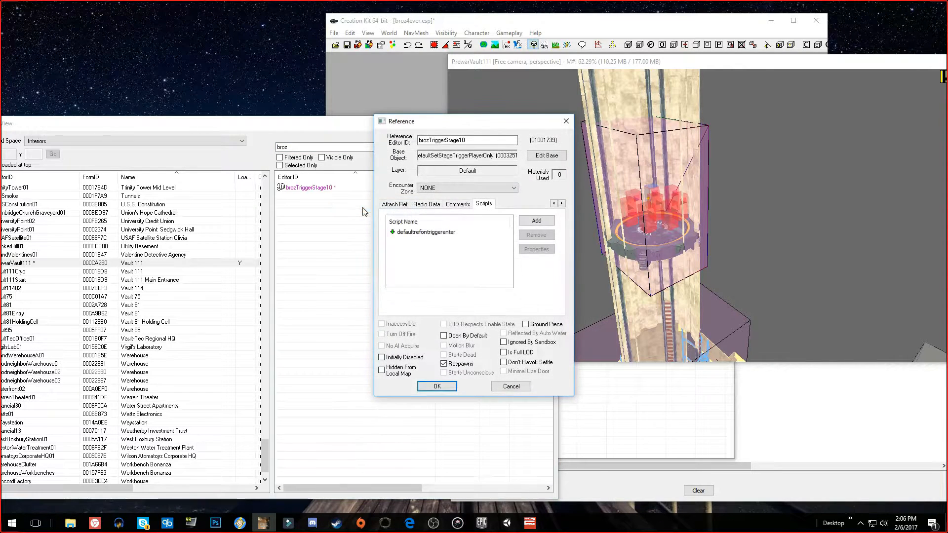
left_click_drag(423, 121, 211, 8)
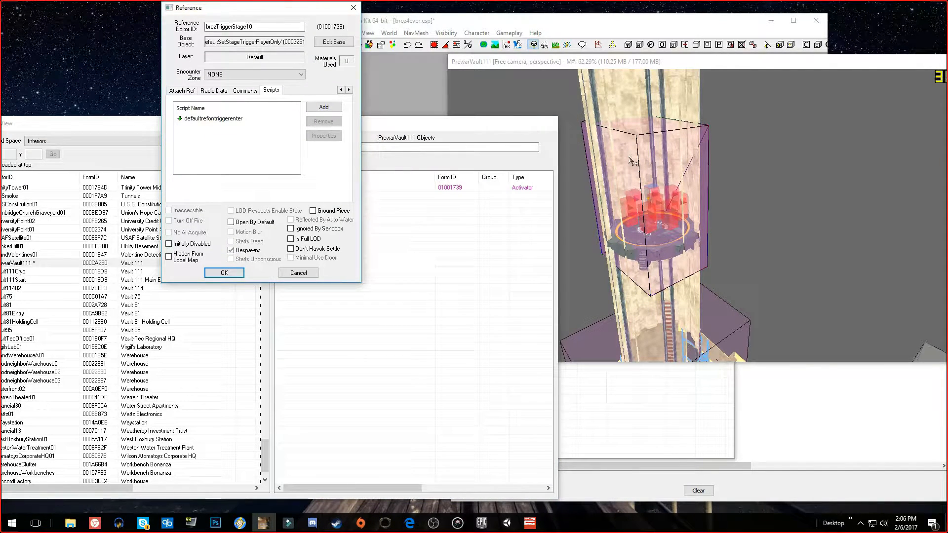
Increase the X bound of the brozTriggerStage10 box primitive and apply the change to the reference
left_click(340, 90)
left_click(340, 90)
left_click(340, 90)
left_click(340, 90)
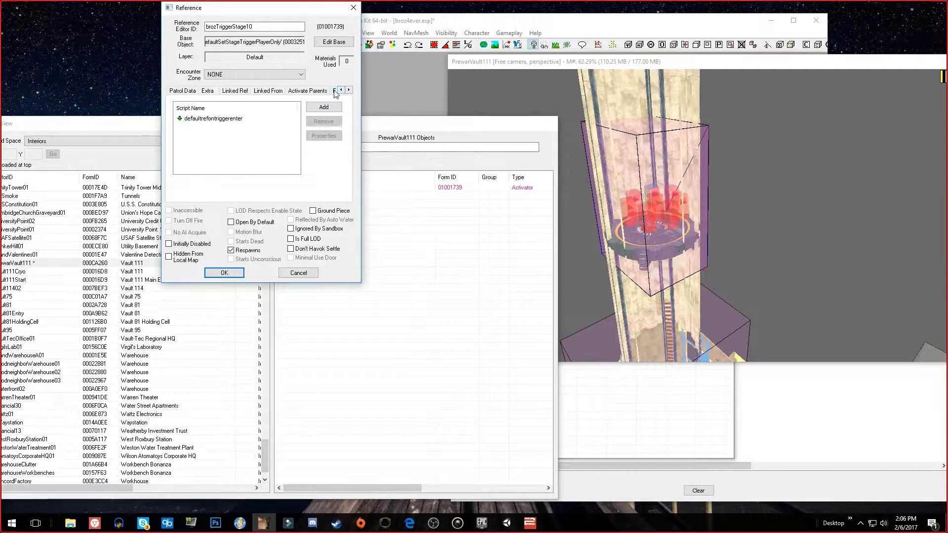
left_click(341, 90)
left_click(341, 90)
left_click(341, 90)
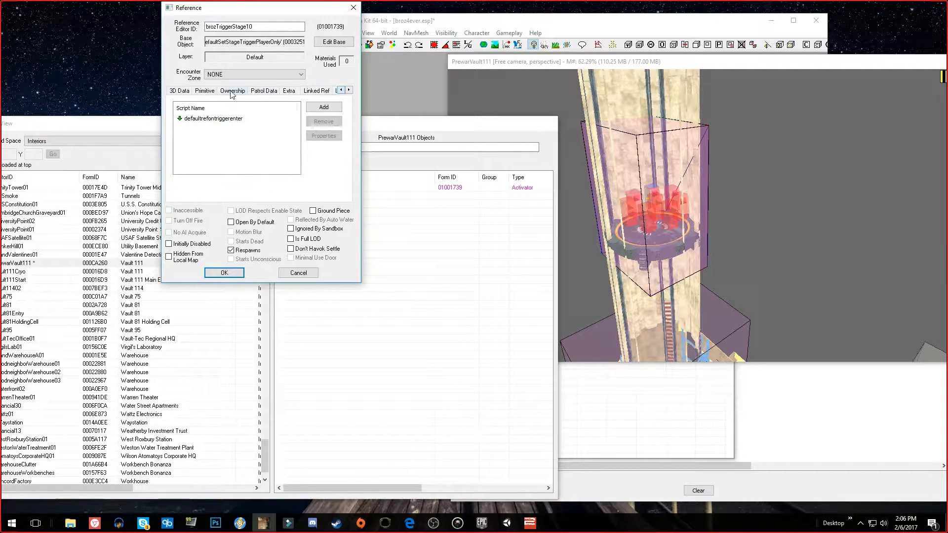
left_click(179, 91)
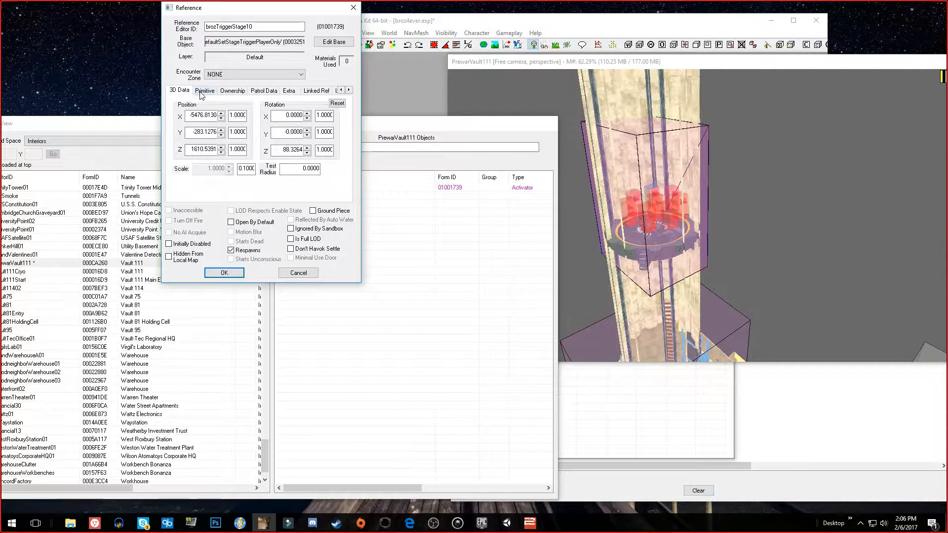
left_click(204, 92)
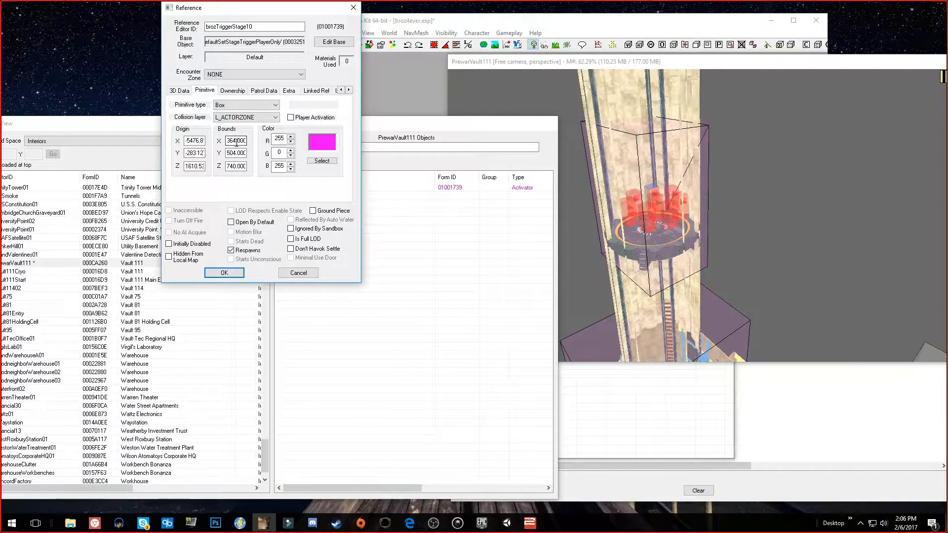
left_click_drag(231, 140, 227, 140)
type("4")
type("5")
key("BackSpace")
type("6")
left_click(224, 273)
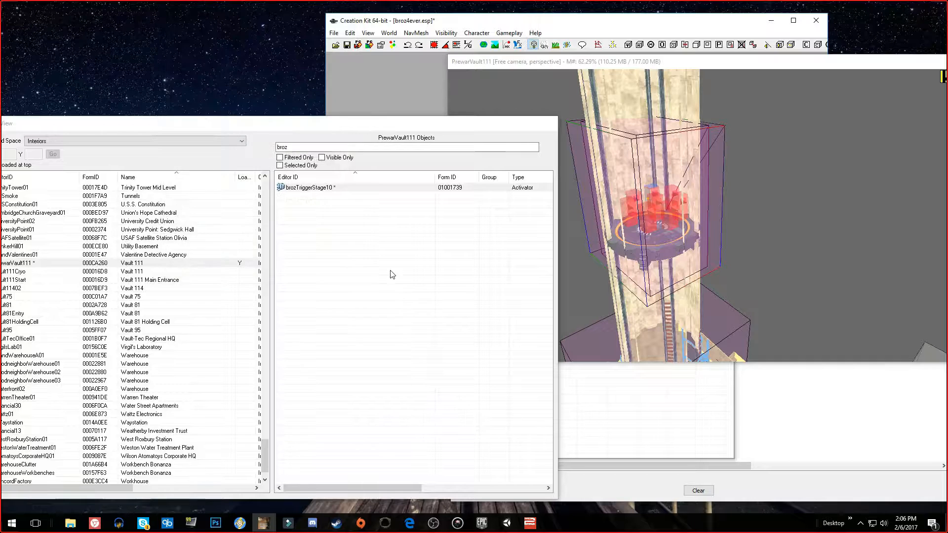
Stretch the trigger box sideways in the render window until it extends well past the elevator shaft, and raise it slightly around the platform
left_click(633, 290)
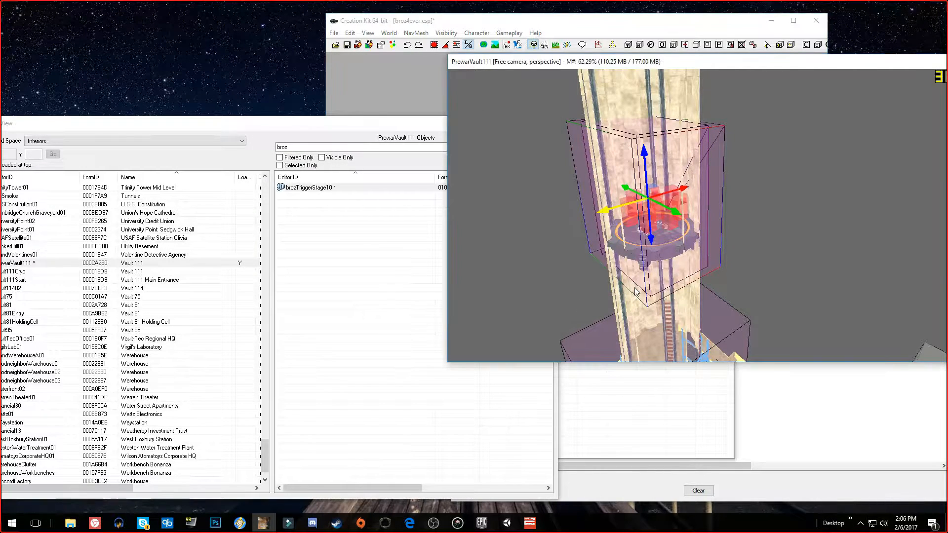
middle_click_drag(674, 227, 592, 217, "shift")
left_click_drag(599, 207, 570, 206)
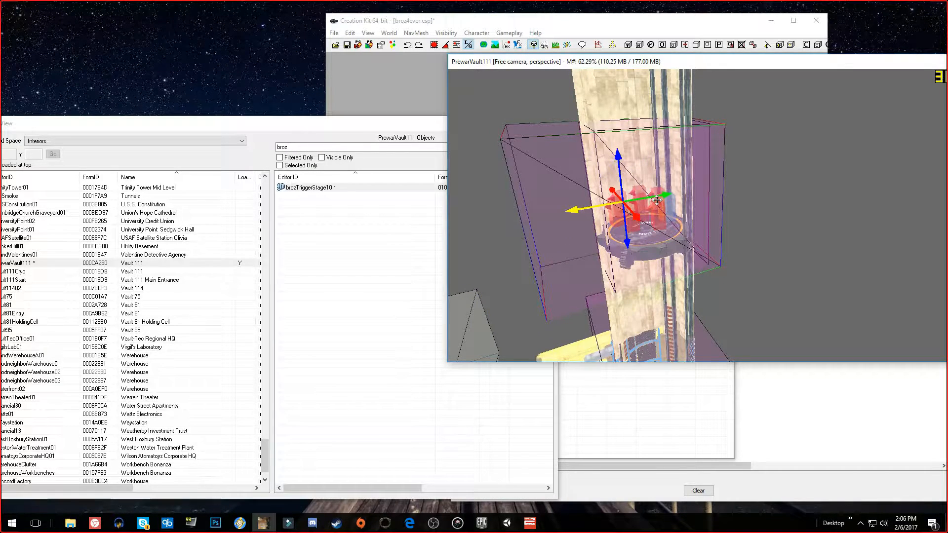
left_click_drag(666, 196, 678, 188)
middle_click_drag(655, 212, 689, 213, "shift")
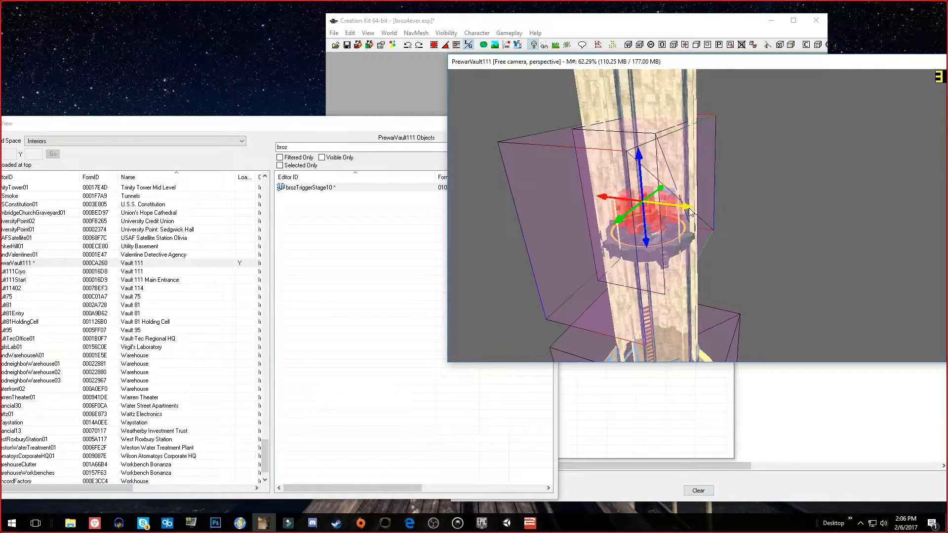
left_click_drag(690, 212, 710, 206)
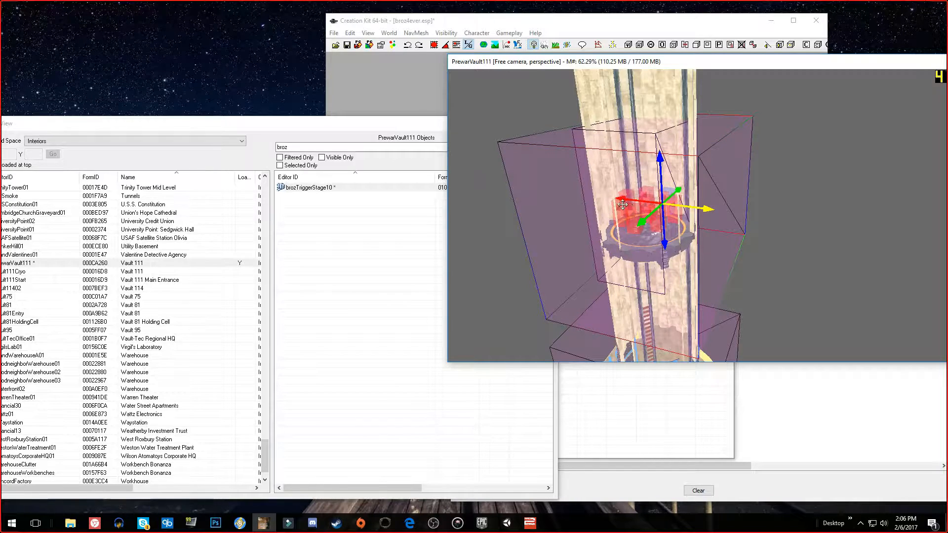
left_click_drag(621, 202, 597, 188)
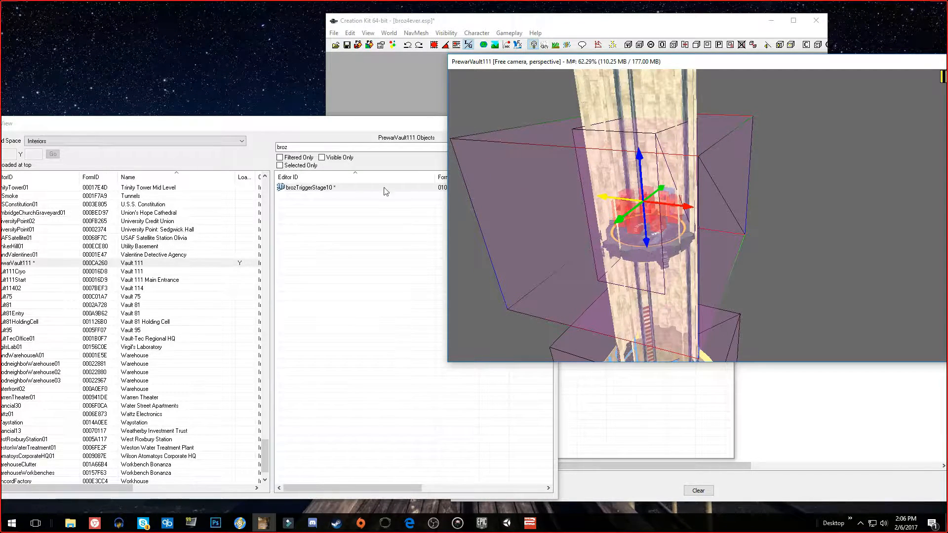
left_click_drag(489, 169, 482, 143)
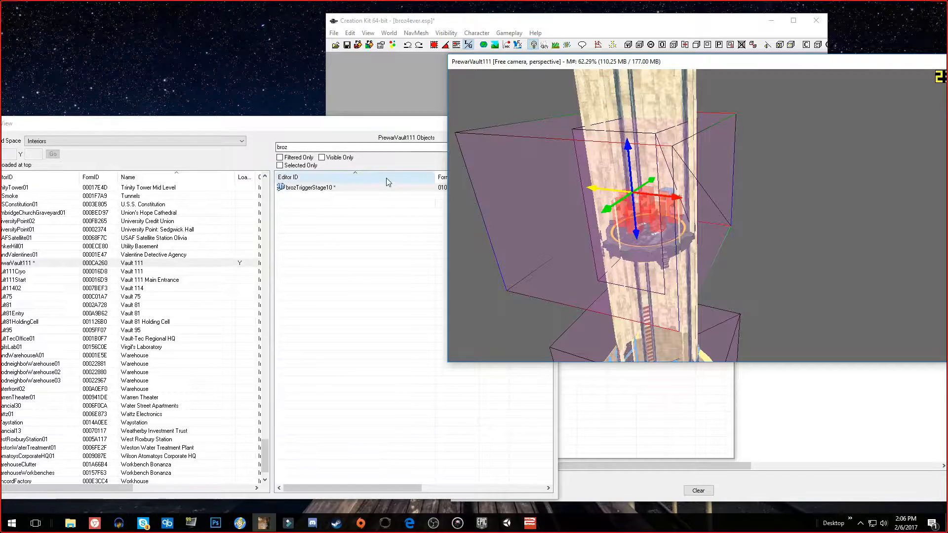
Reopen the brozTriggerStage10 reference and open the properties of its defaultrefontriggerenter script
right_click(326, 188)
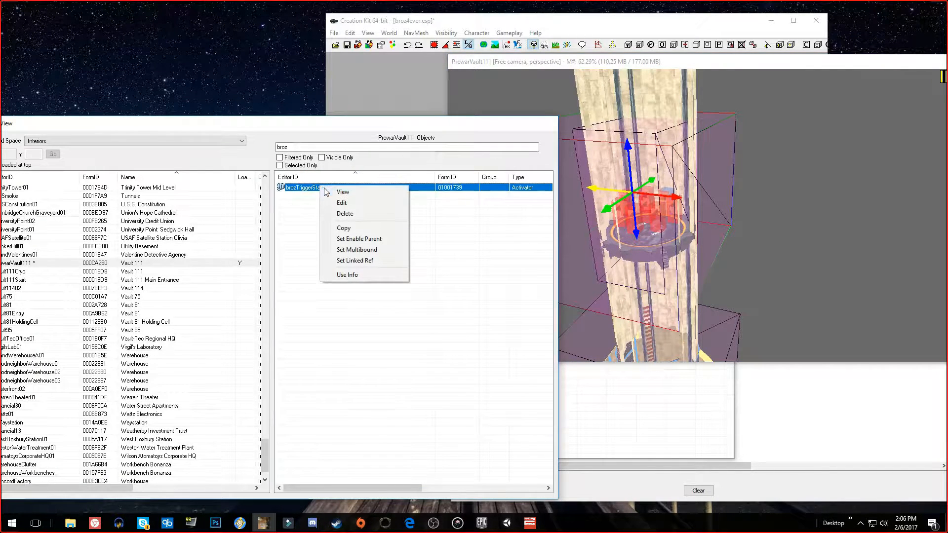
left_click(337, 201)
left_click_drag(424, 123, 184, 68)
left_click(321, 149)
left_click(321, 149)
left_click(321, 149)
left_click(321, 149)
left_click(321, 149)
left_click(321, 149)
left_click(243, 149)
double_click(203, 177)
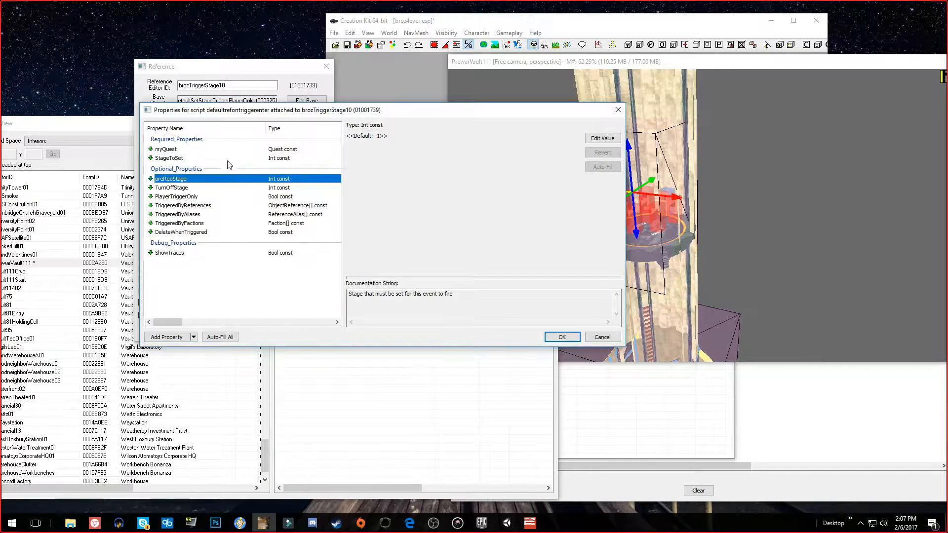
Assign the brozBaseDialogue quest to the script's myQuest property, filtering the quests by "broz"
left_click(232, 149)
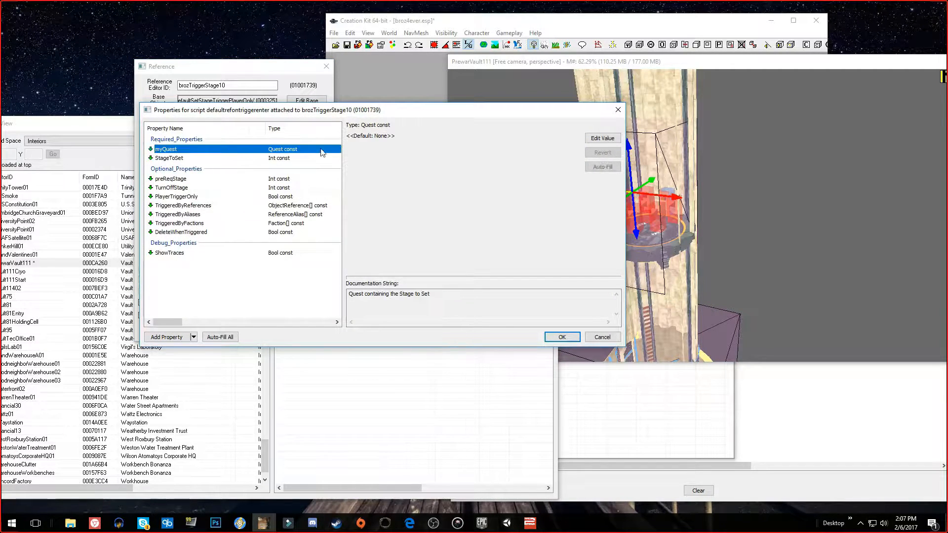
left_click(615, 141)
left_click(397, 141)
type("broz")
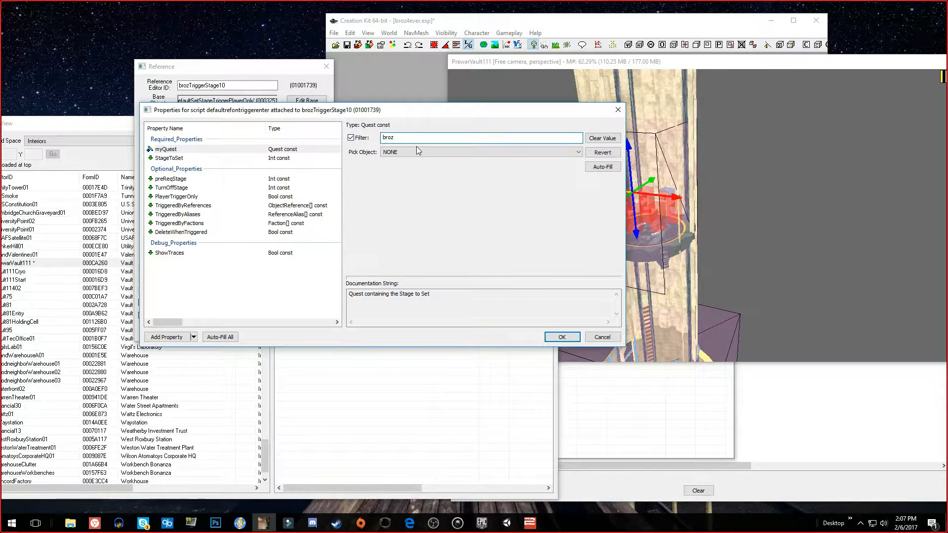
left_click(416, 149)
left_click(420, 168)
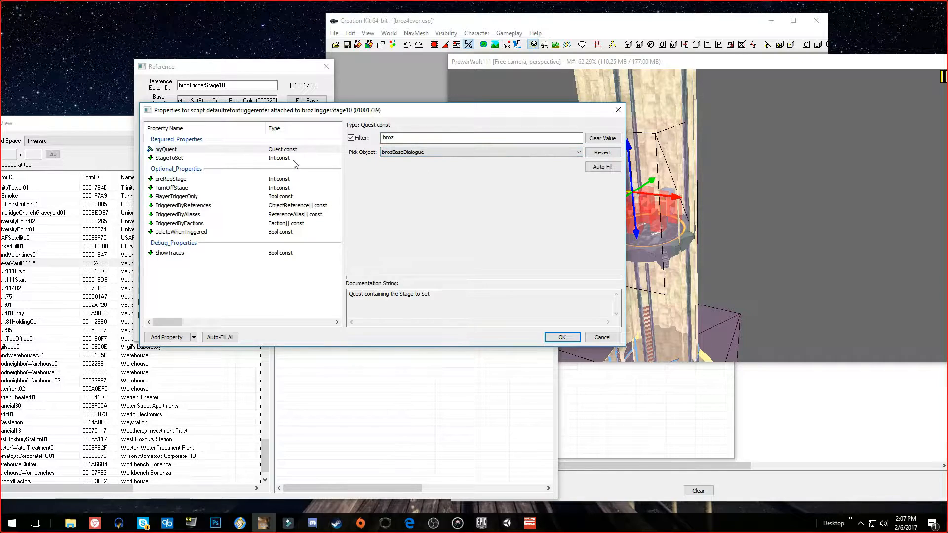
Set the script's StageToSet property to 10 and accept the property and reference changes
left_click(292, 158)
left_click(602, 136)
type("10")
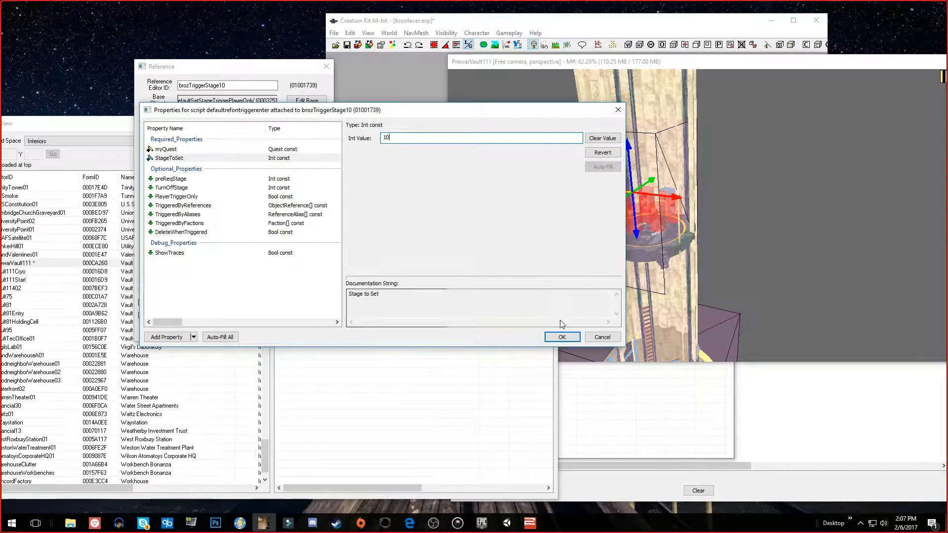
left_click(561, 336)
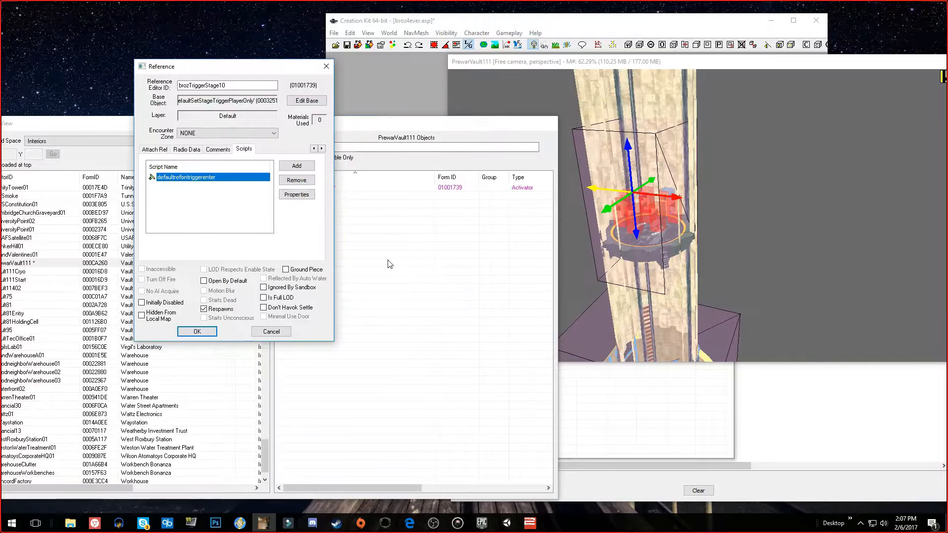
left_click(197, 331)
Move the render window clear of the main window and save the broz4ever.esp plugin
scroll(721, 138, "down", 2)
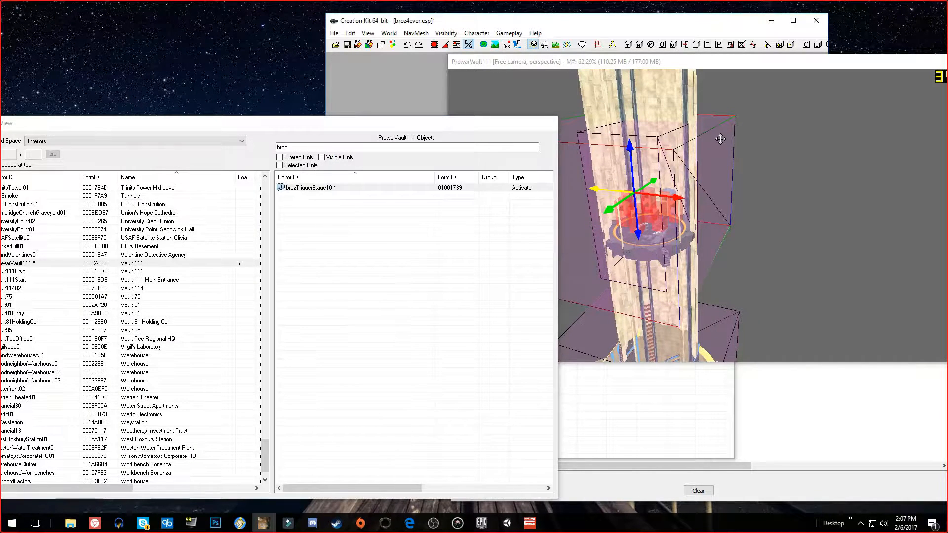
left_click(626, 57)
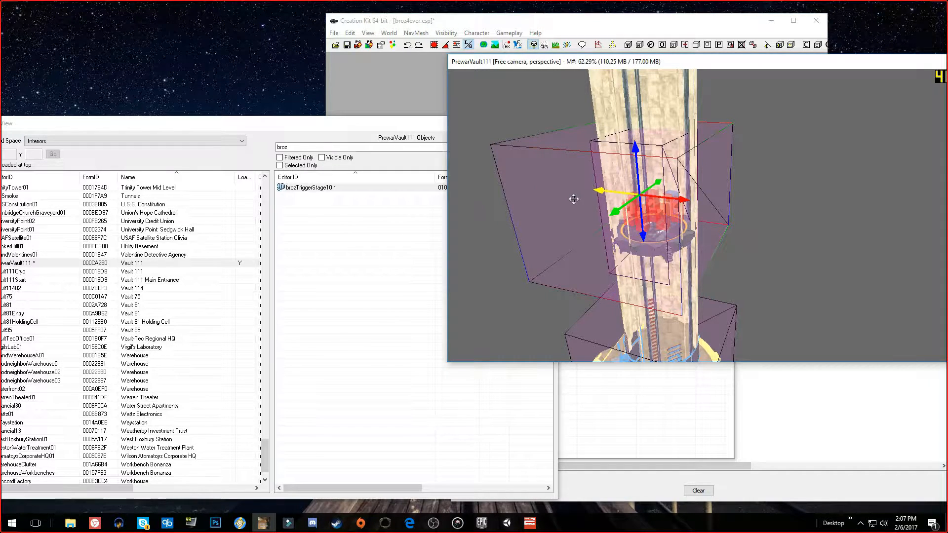
left_click_drag(538, 61, 232, 77)
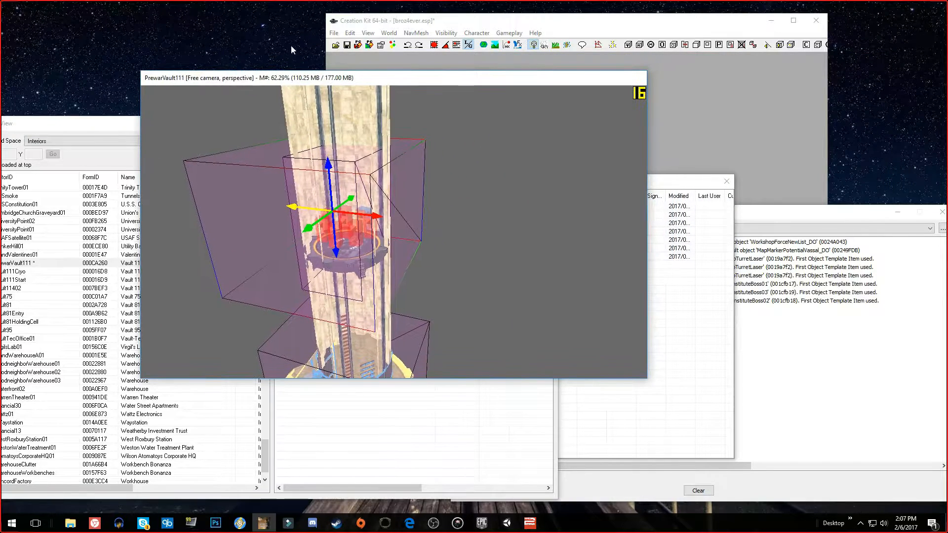
left_click(348, 45)
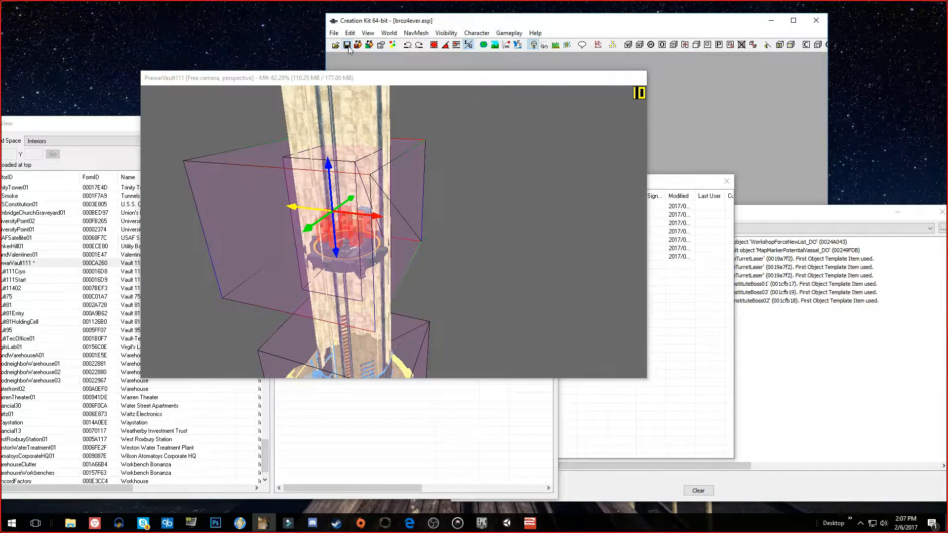
Bring the Object Window into view and show the script settings in the preferences
left_click_drag(672, 186, 898, 197)
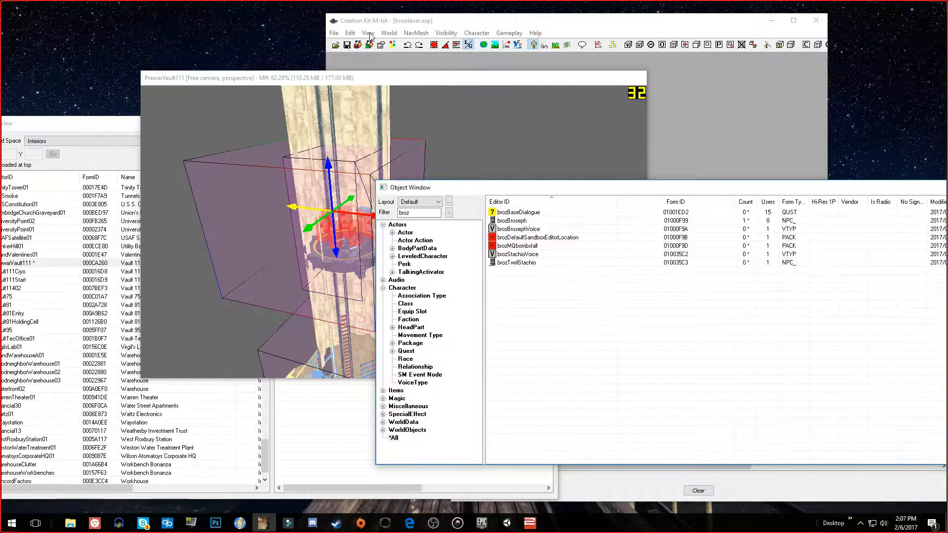
left_click(332, 34)
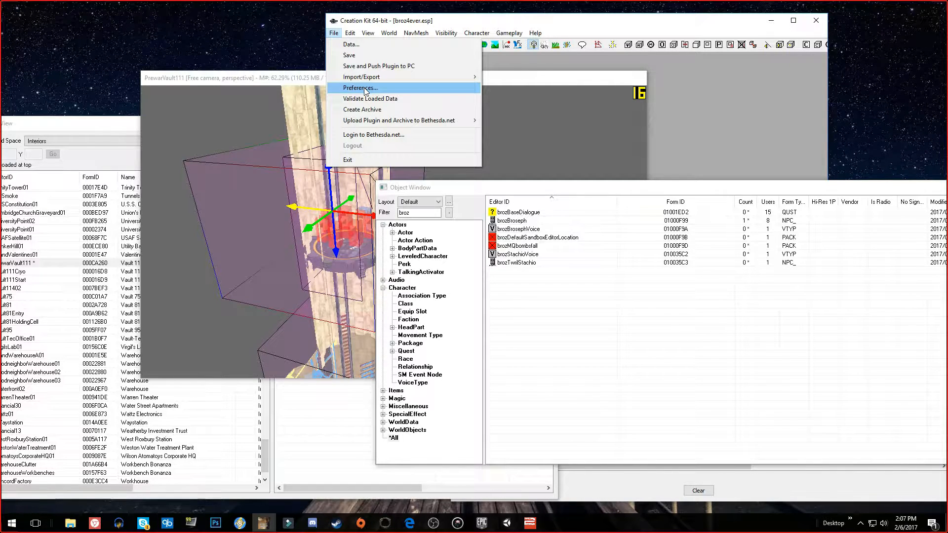
left_click(365, 88)
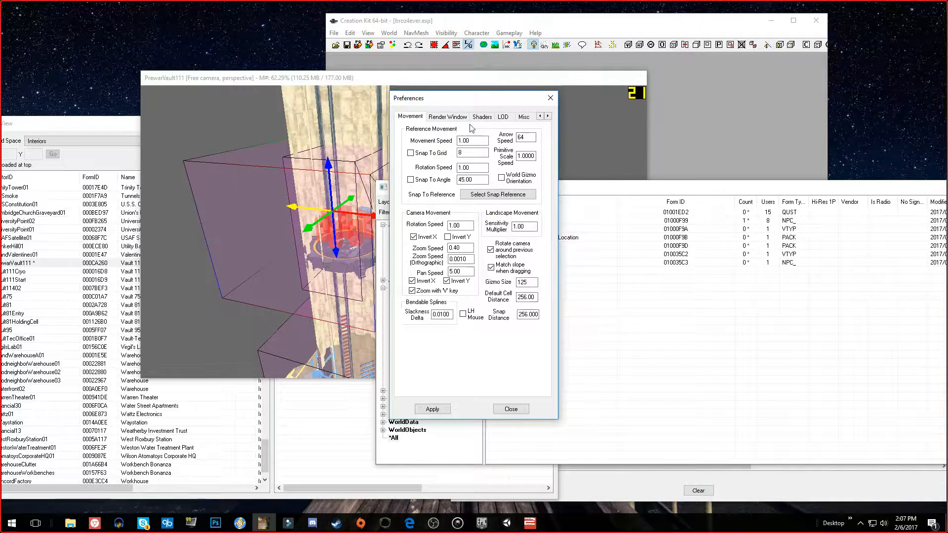
left_click(551, 117)
left_click(550, 117)
left_click(550, 117)
left_click(551, 117)
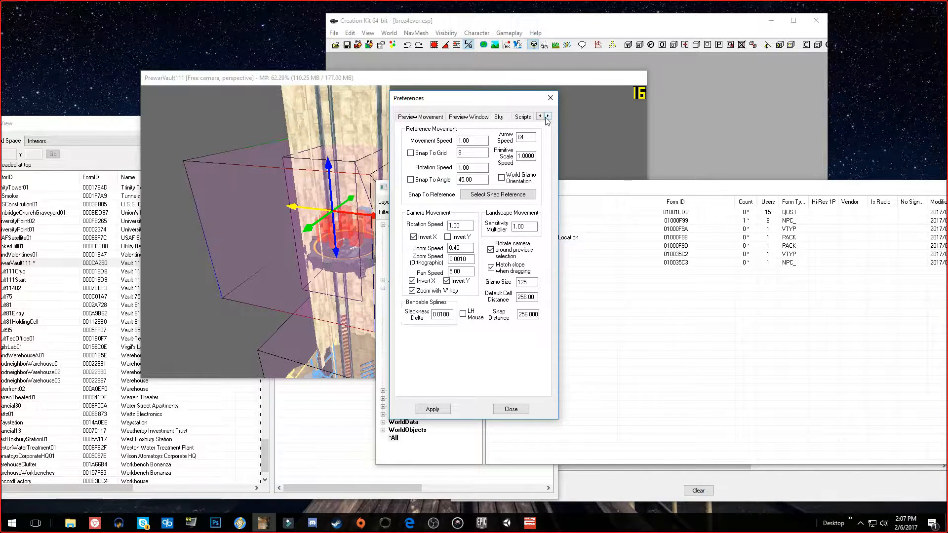
left_click(529, 118)
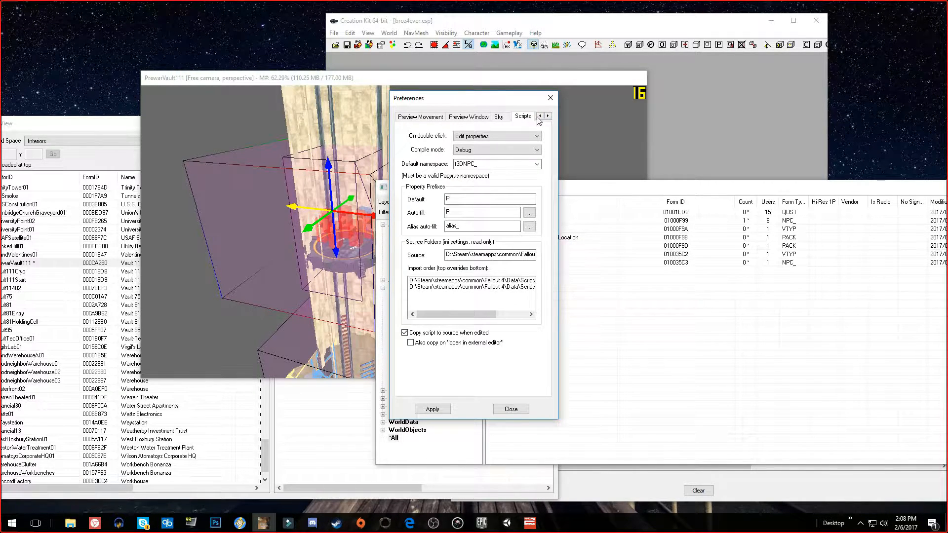
Set the default script namespace to broz_, apply the change and close the preferences
double_click(477, 163)
left_click(486, 163)
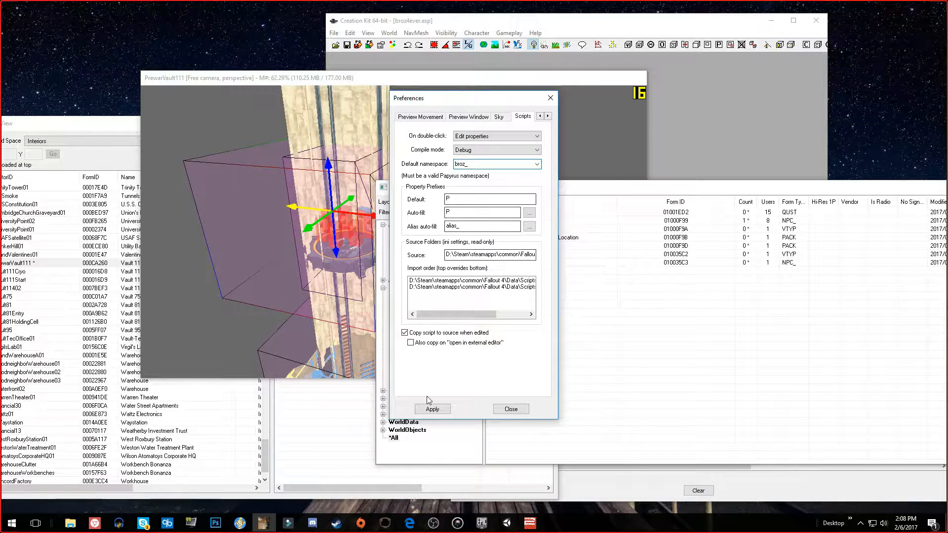
double_click(482, 166)
left_click(484, 166)
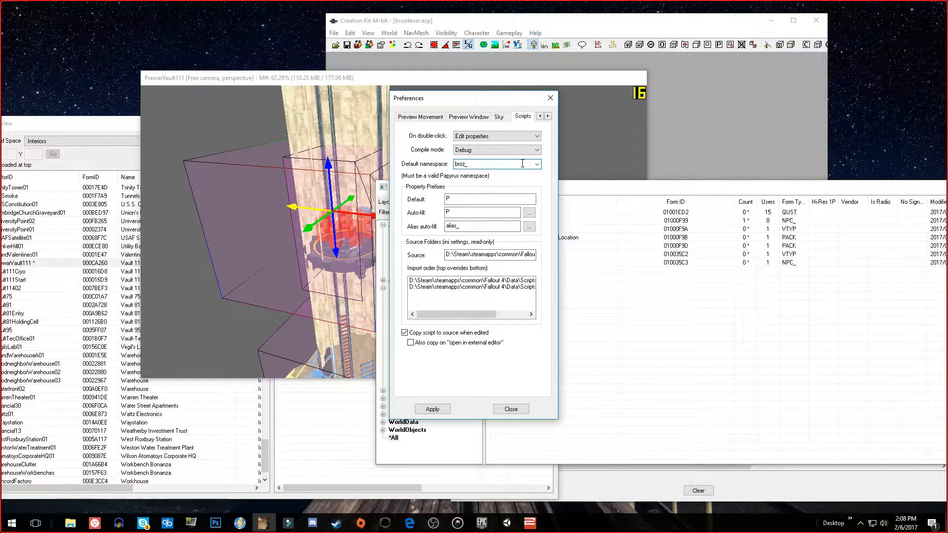
left_click(443, 410)
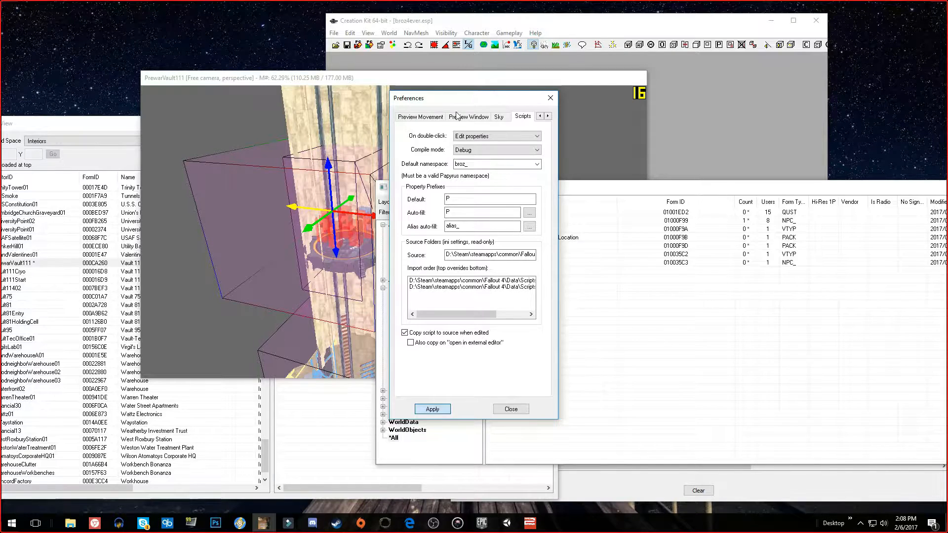
key("Escape")
Reopen the brozTriggerStage10 reference from the render window and bring the Object Window forward
left_click(470, 159)
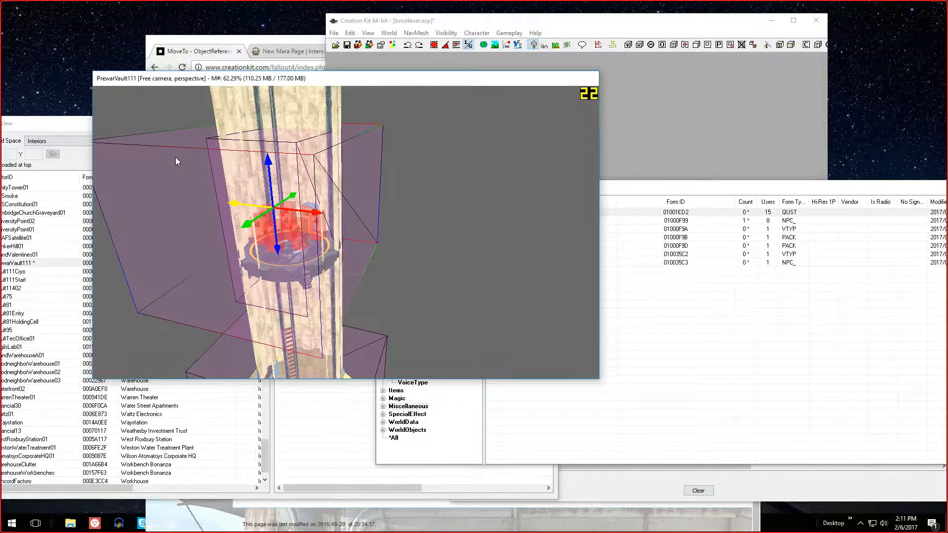
double_click(176, 157)
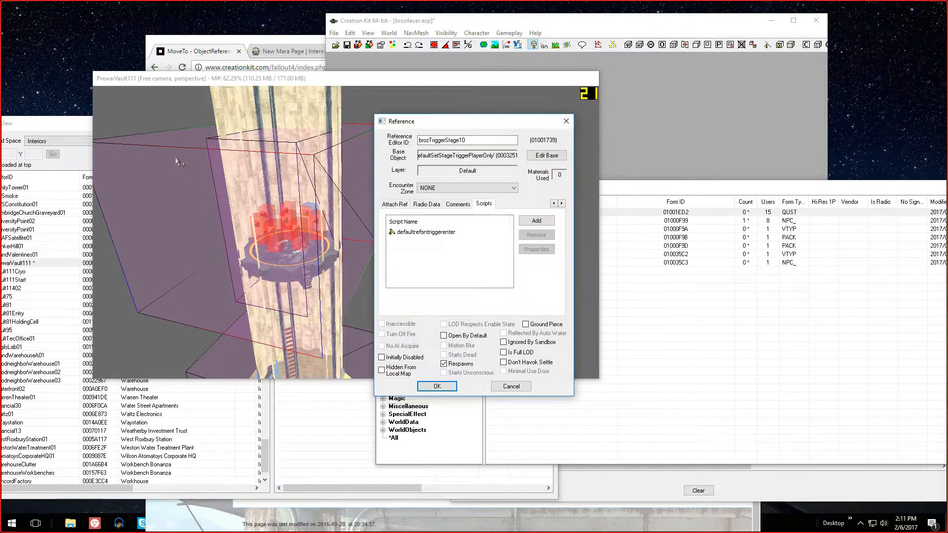
left_click(600, 295)
right_click(552, 295)
left_click(570, 301)
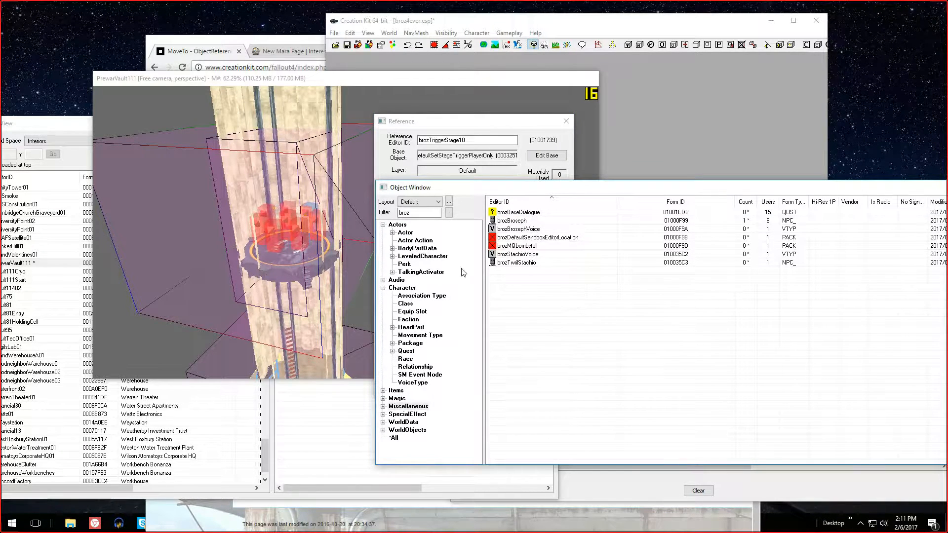
Create a new quest in the Object Window and give it the ID brozTeleport
left_click(410, 352)
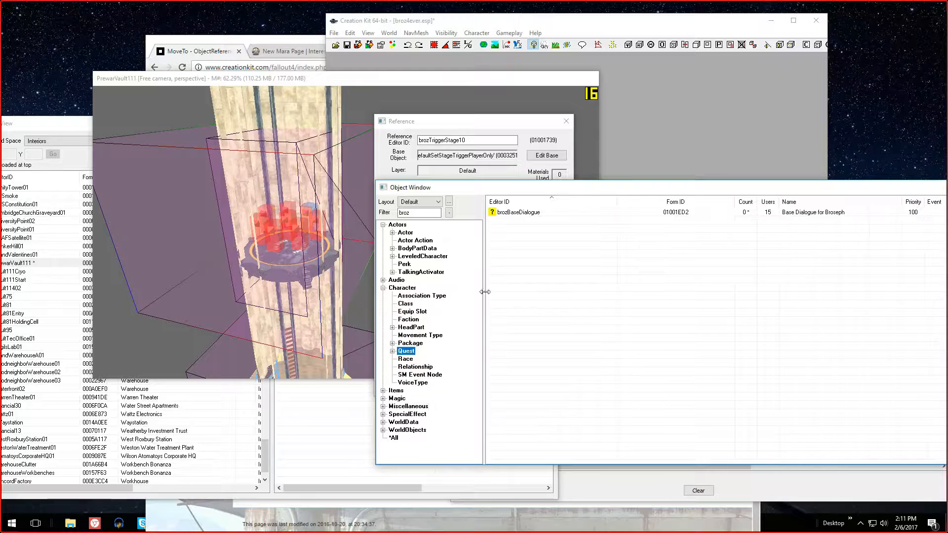
right_click(514, 236)
left_click(528, 242)
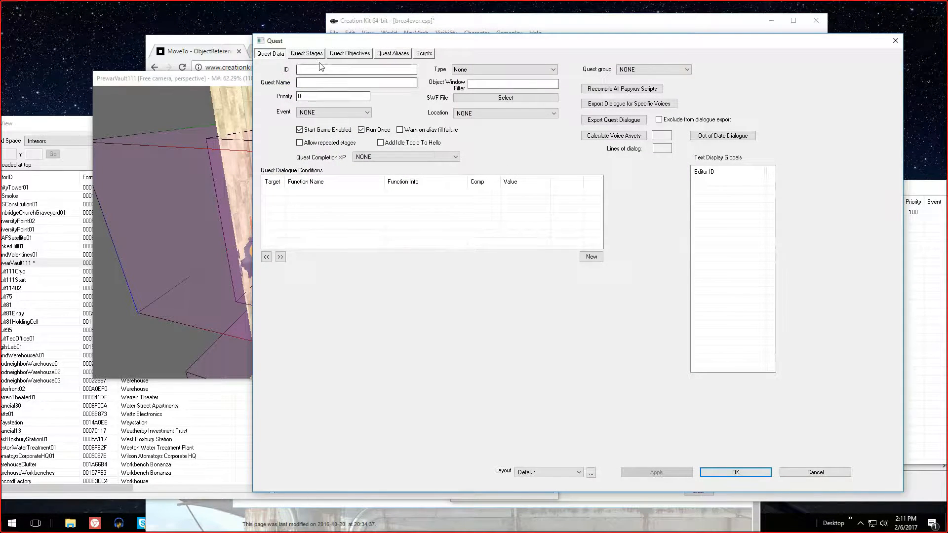
left_click(321, 69)
type("broz")
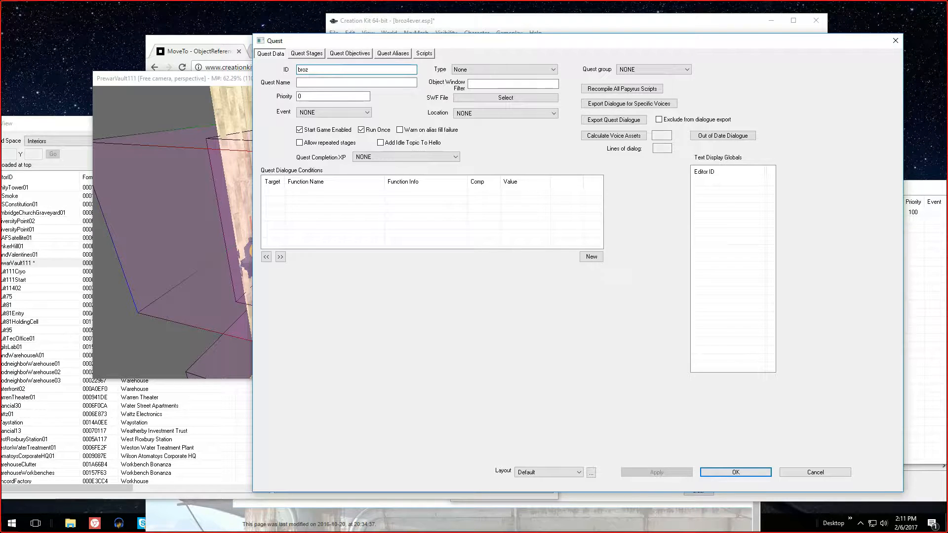
type("Teleport")
key("Tab")
key("Tab")
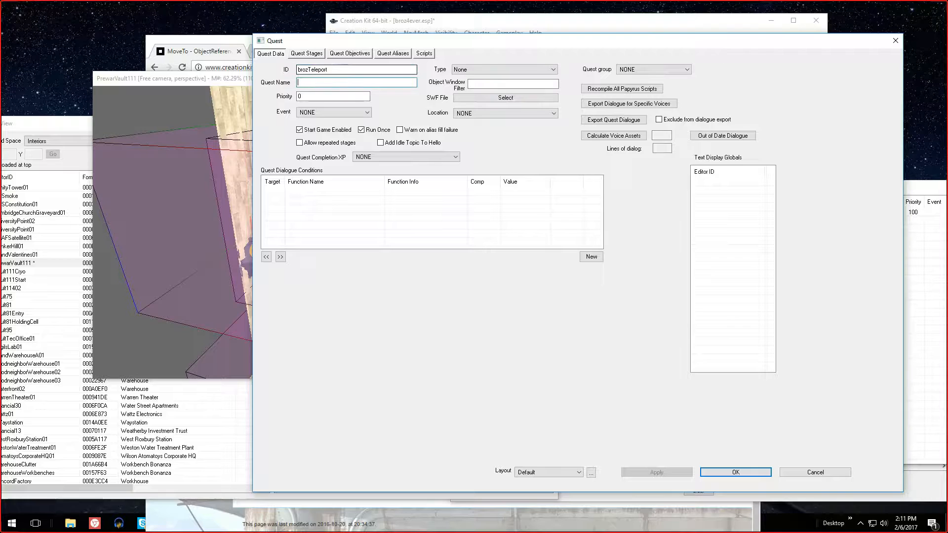
Name the new quest "Teleport Me Bro!" and accept it
type("Telemp")
key("BackSpace")
key("BackSpace")
type("port")
left_click(735, 471)
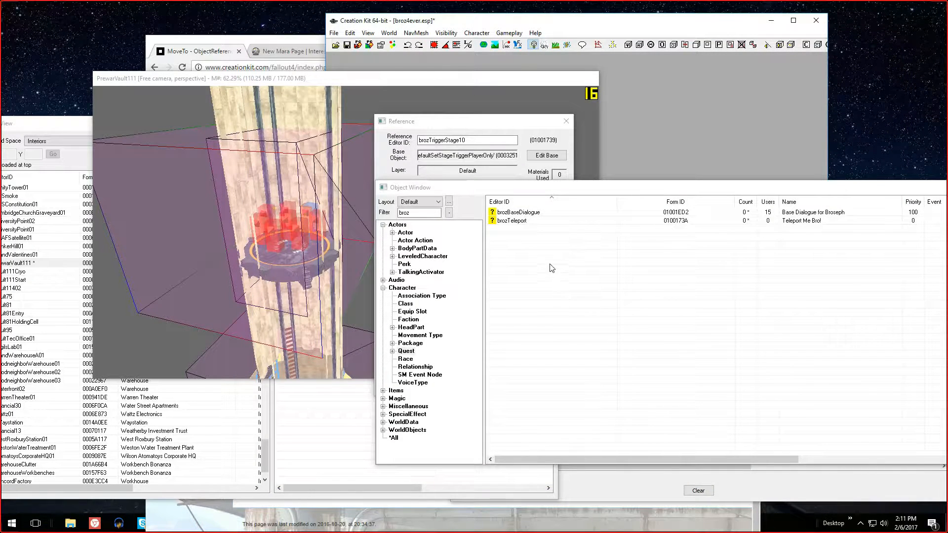
Reopen the brozTeleport quest, add stage 10 to its quest stages and accept the change
left_click_drag(526, 188, 603, 187)
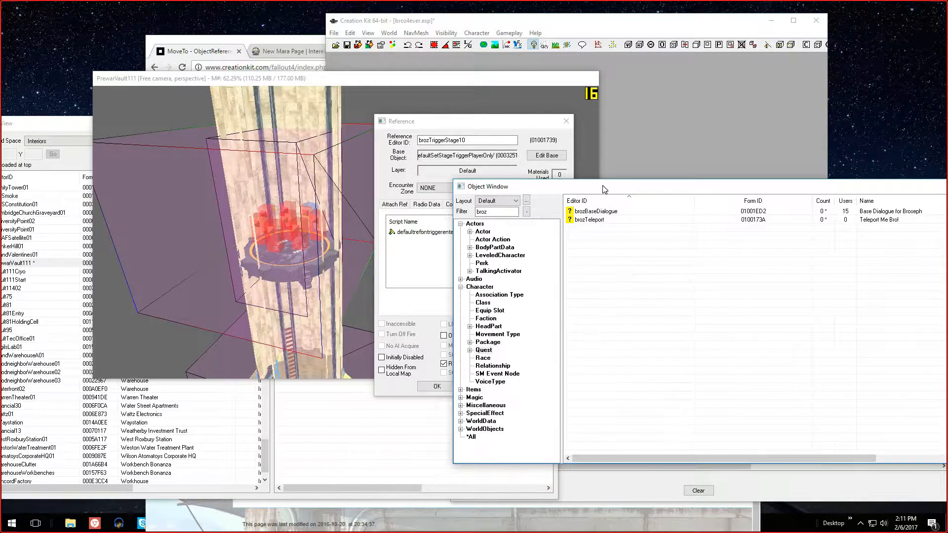
double_click(600, 220)
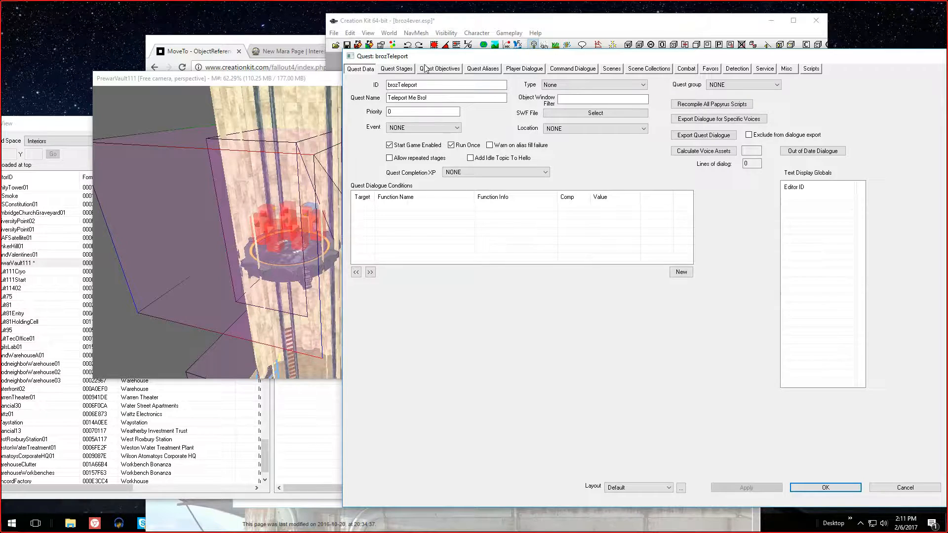
left_click(396, 69)
left_click_drag(442, 58, 530, 61)
right_click(488, 131)
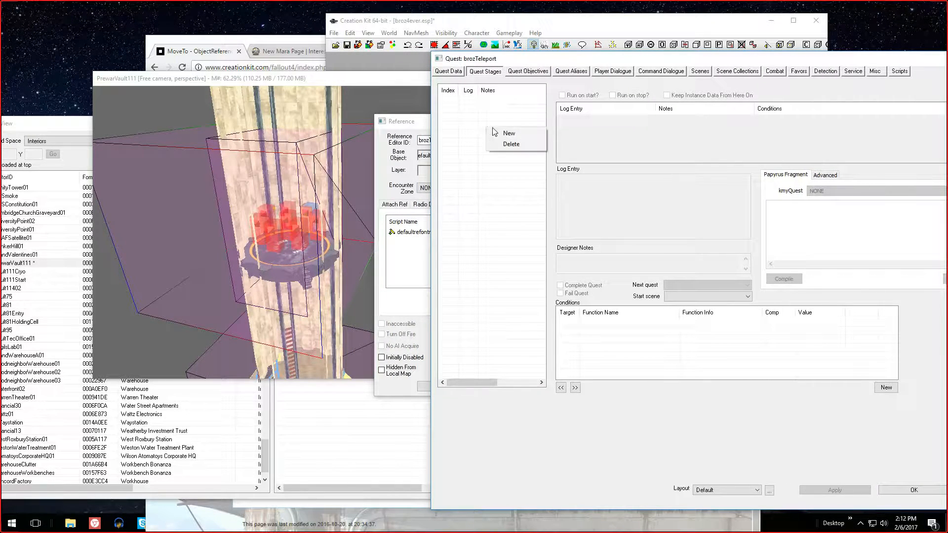
left_click(498, 129)
left_click_drag(489, 58, 365, 33)
left_click(788, 464)
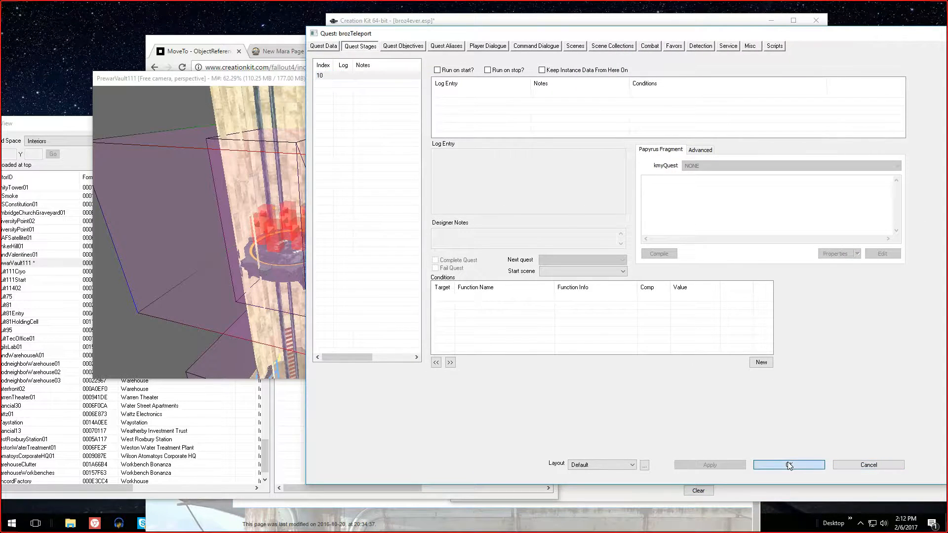
Assign brozTeleport to the myQuest property of the trigger's defaultrefontriggerenter script and accept the property and reference changes
left_click(423, 240)
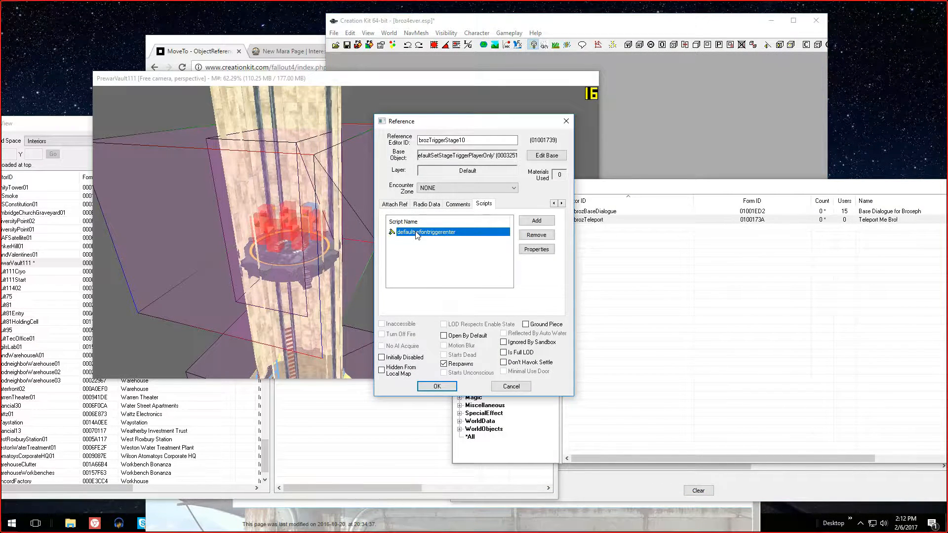
double_click(446, 234)
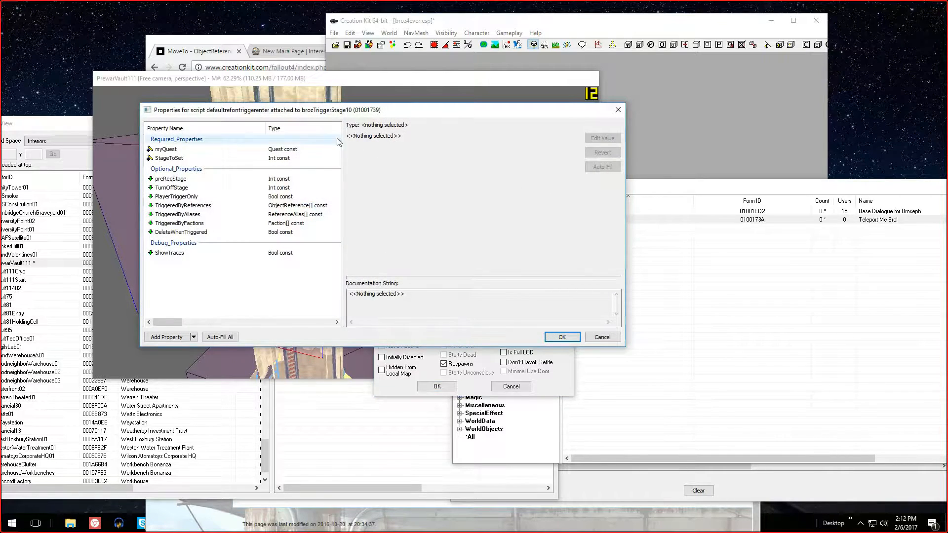
left_click_drag(176, 322, 189, 326)
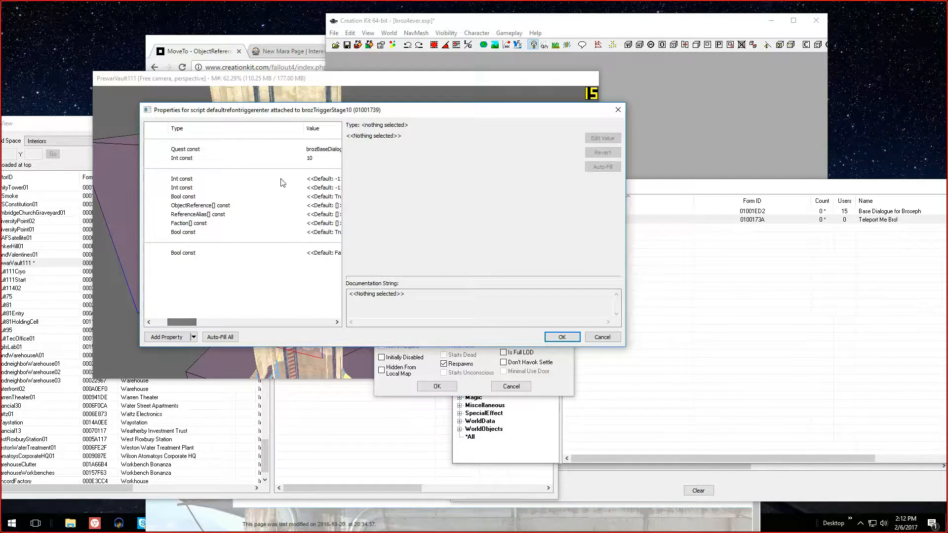
left_click(319, 149)
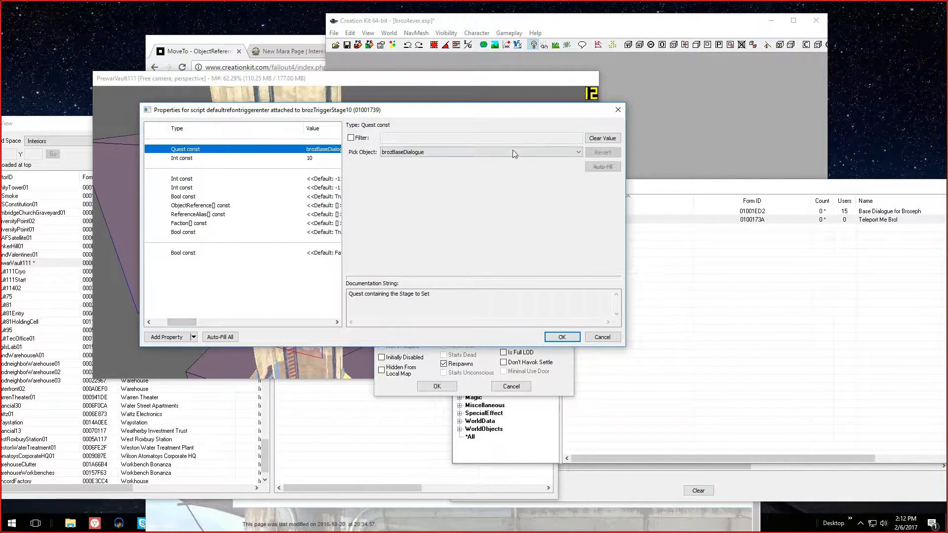
left_click(568, 153)
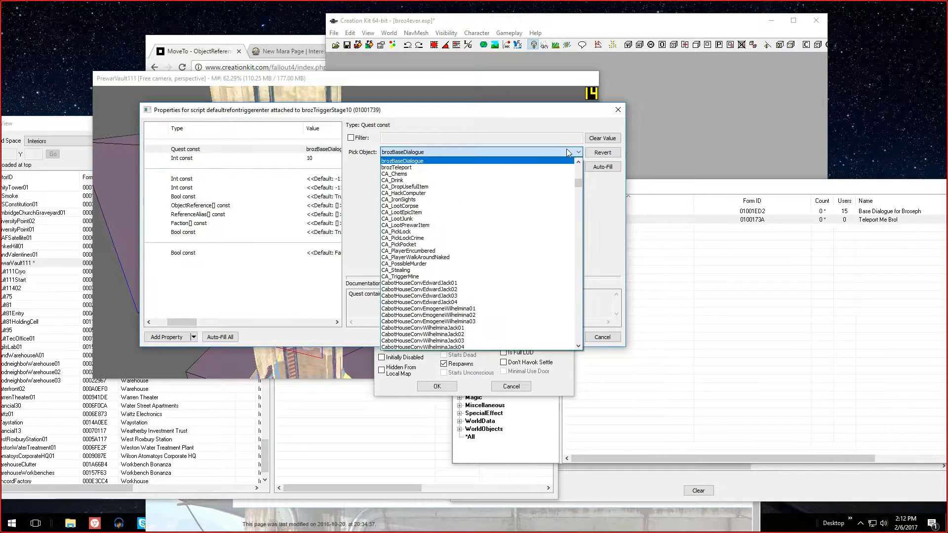
left_click(538, 168)
left_click(562, 337)
left_click(437, 386)
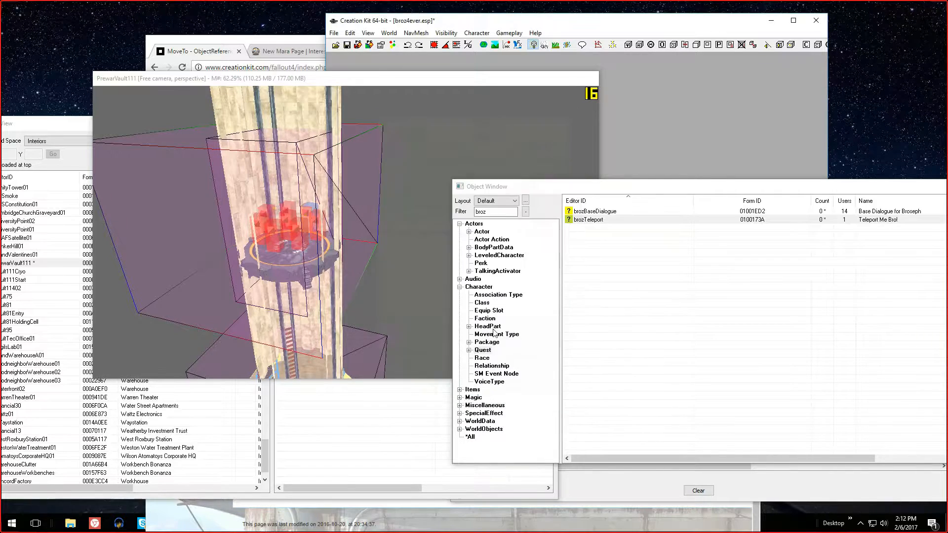
Reopen the brozTeleport quest and add an empty log entry to stage 10
double_click(587, 220)
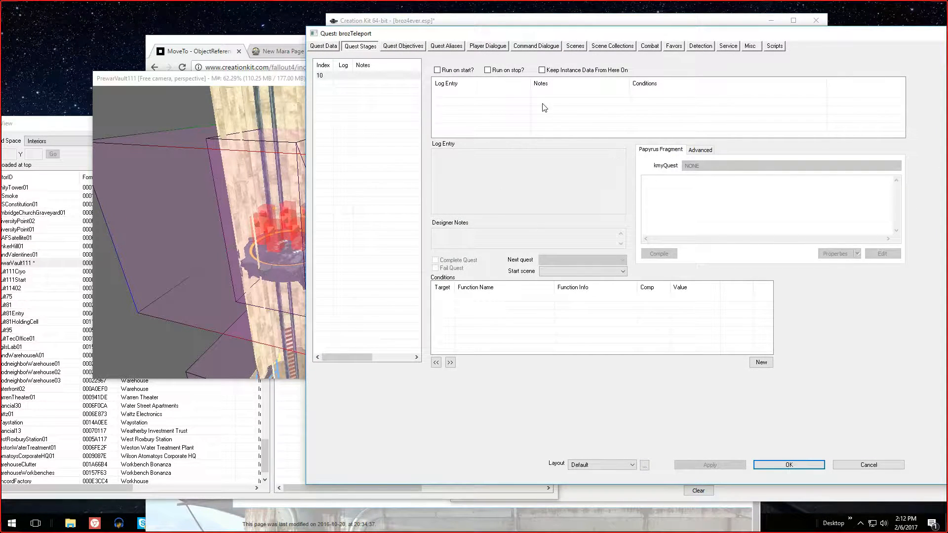
left_click(544, 107)
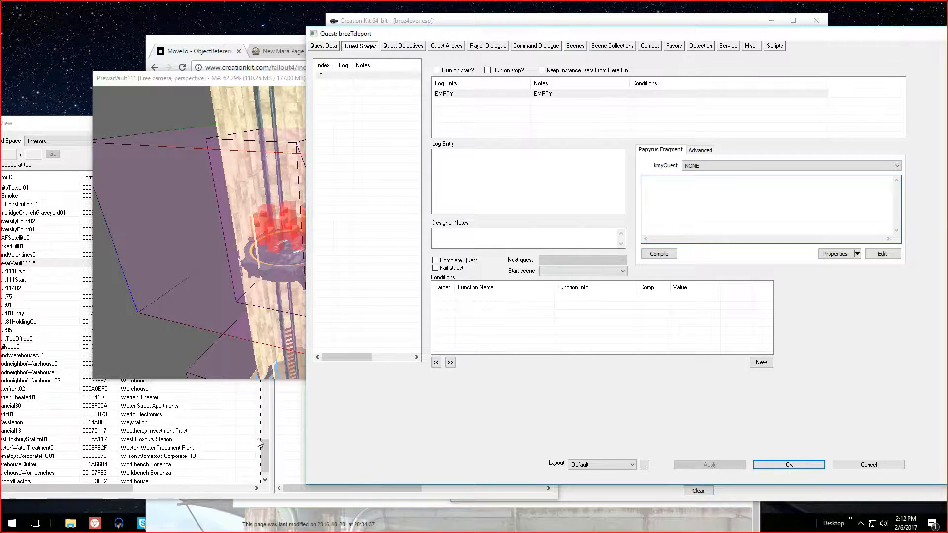
Switch to the browser's MoveTo wiki page and copy the example Bob.MoveTo(BobsHouseMarker) into the stage 10 Papyrus fragment
mouse_move(93, 527)
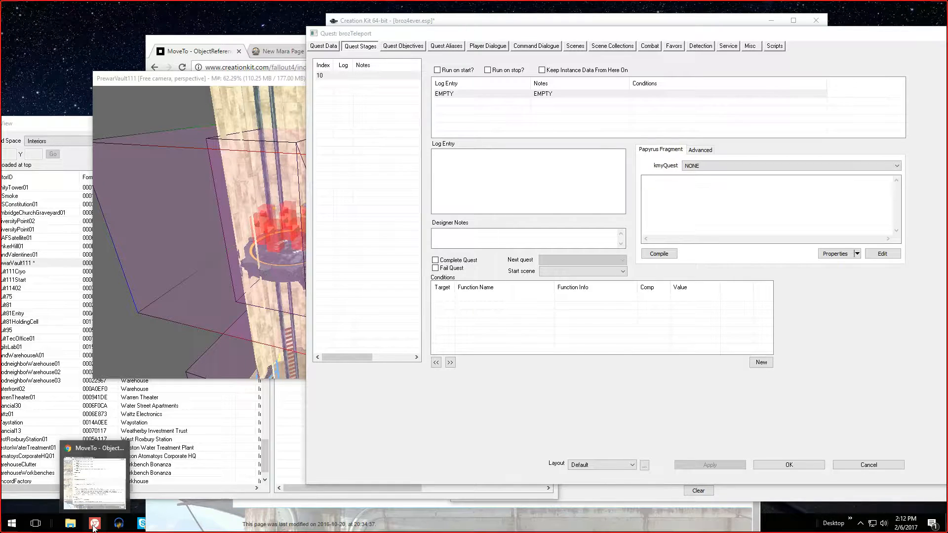
left_click(94, 526)
scroll(403, 277, "up", 6)
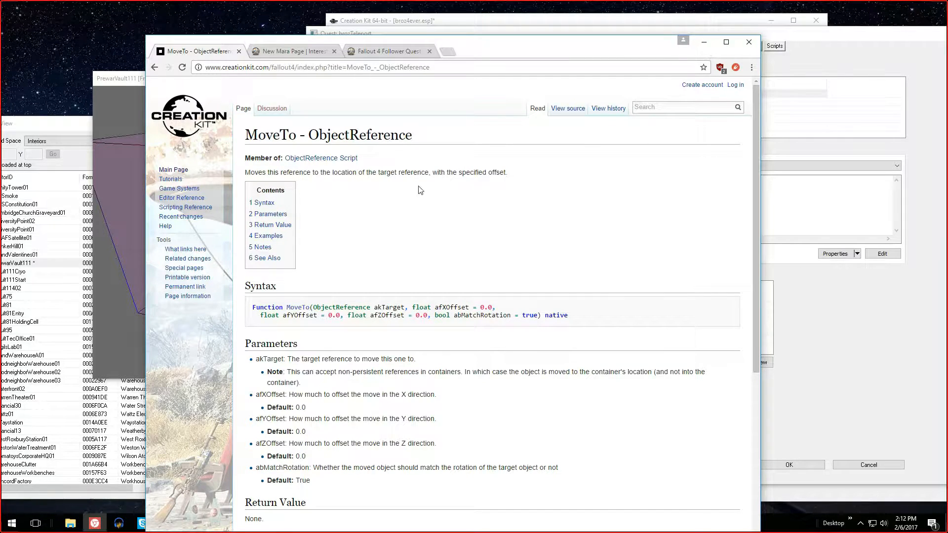
scroll(420, 190, "down", 6)
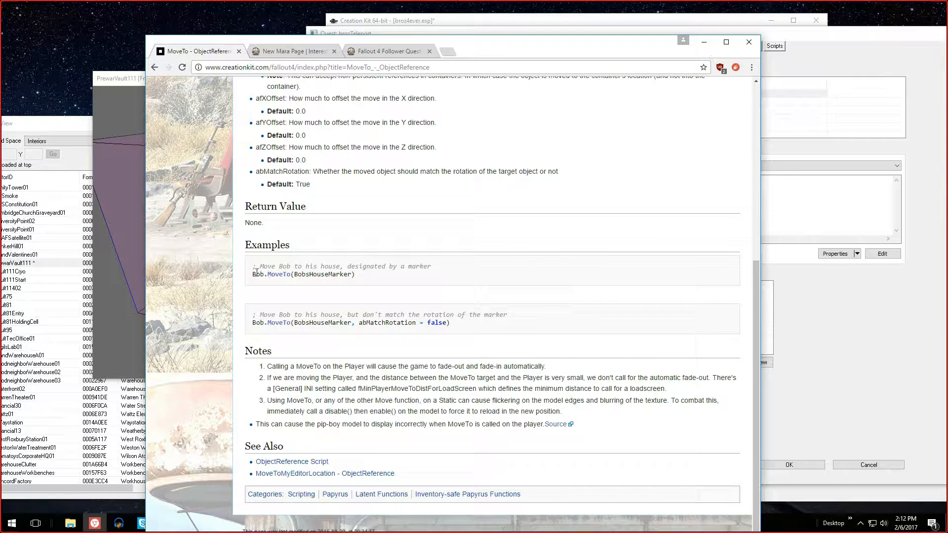
mouse_move(253, 272)
left_mouse_down()
mouse_move(345, 274)
mouse_move(255, 272)
left_mouse_up()
left_click(309, 272)
double_click(309, 272)
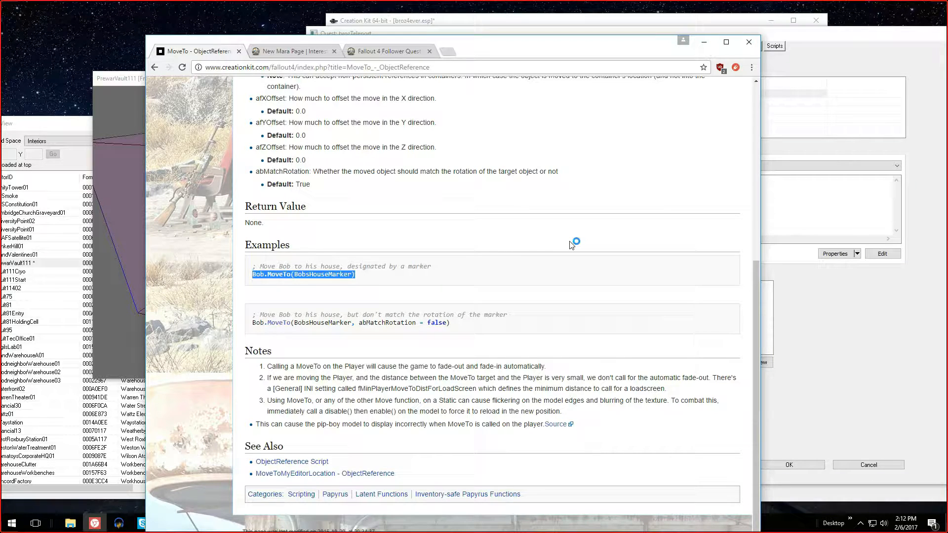
left_click(793, 220)
type("Bob.MoveTo(BobsHouseMarker)")
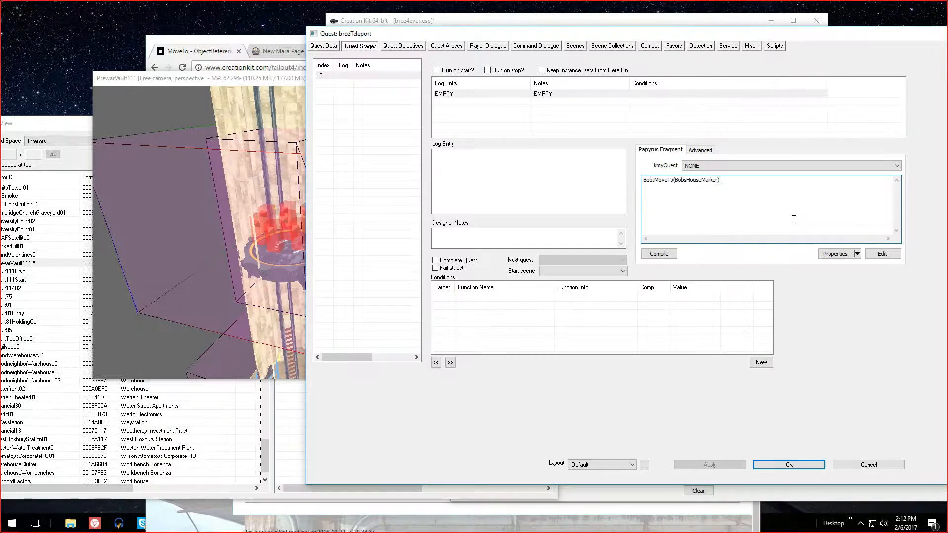
Change the pasted fragment line to Broseph.MoveTo(Player)
left_click(646, 179)
type("roseph")
key("Delete")
key("Delete")
key("BackSpace")
key("BackSpace")
key("BackSpace")
key("BackSpace")
key("BackSpace")
key("BackSpace")
key("BackSpace")
key("BackSpace")
key("BackSpace")
key("BackSpace")
key("BackSpace")
type("Pl")
Open the script properties of the stage 10 fragment in the brozTeleport quest
left_click_drag(549, 35, 390, 40)
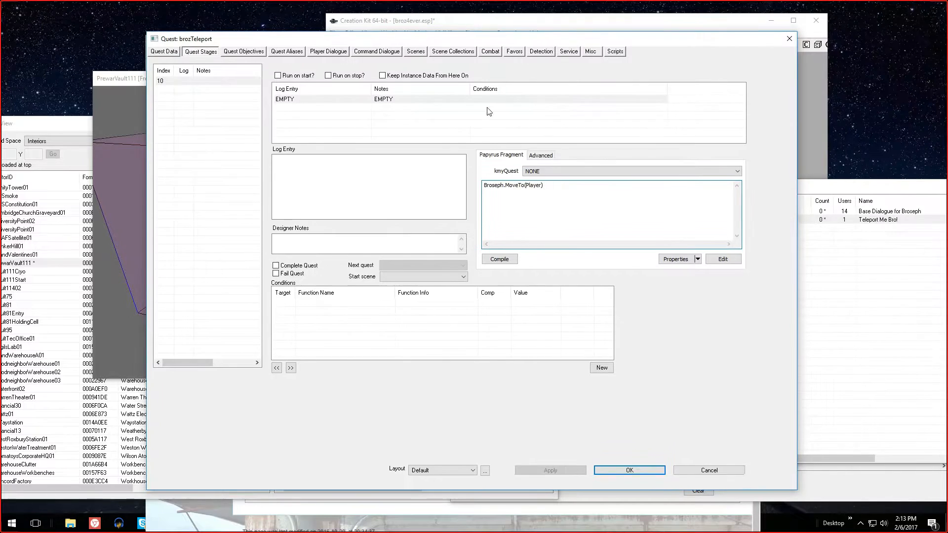
double_click(534, 186)
left_click(533, 186)
double_click(533, 186)
left_click(492, 186)
left_click(680, 260)
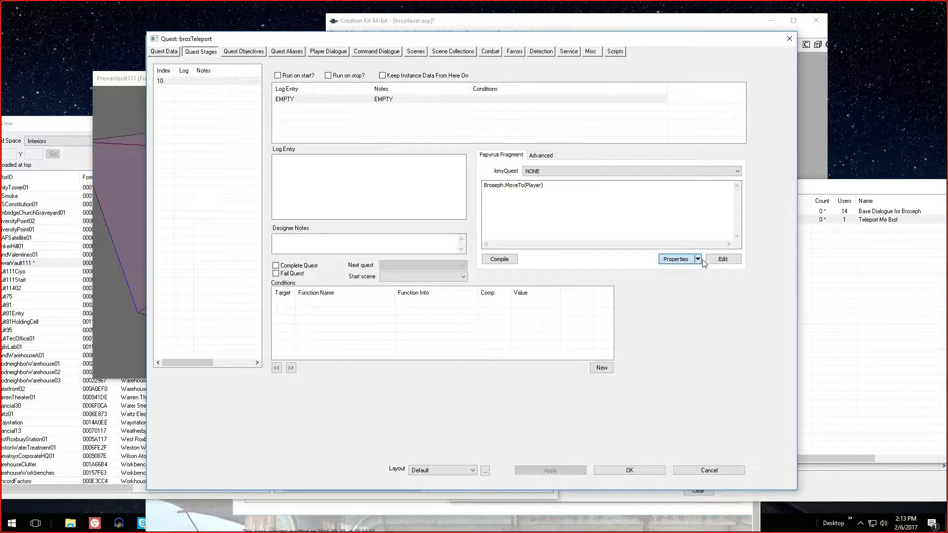
left_click(671, 259)
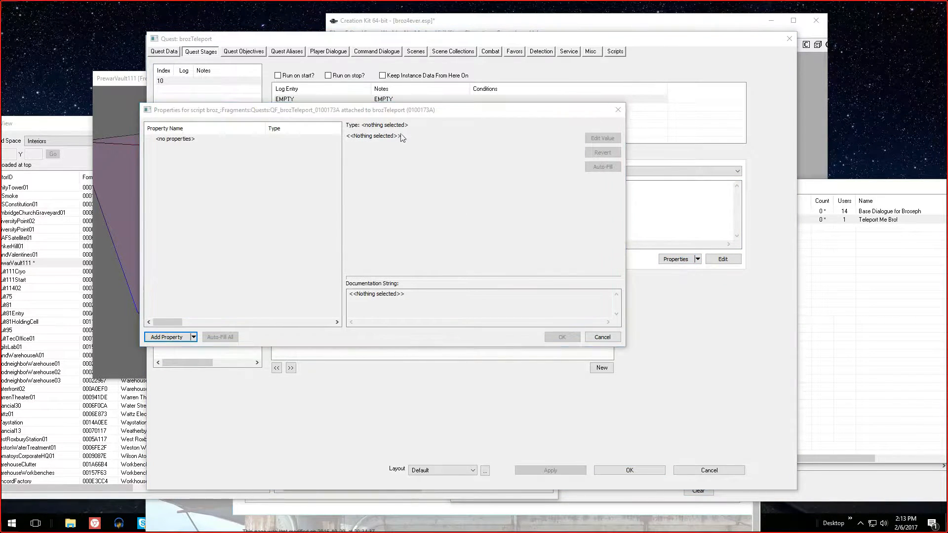
left_click_drag(385, 110, 721, 111)
Add a script property of type Actor named Broseph to the quest fragment script
left_click(507, 337)
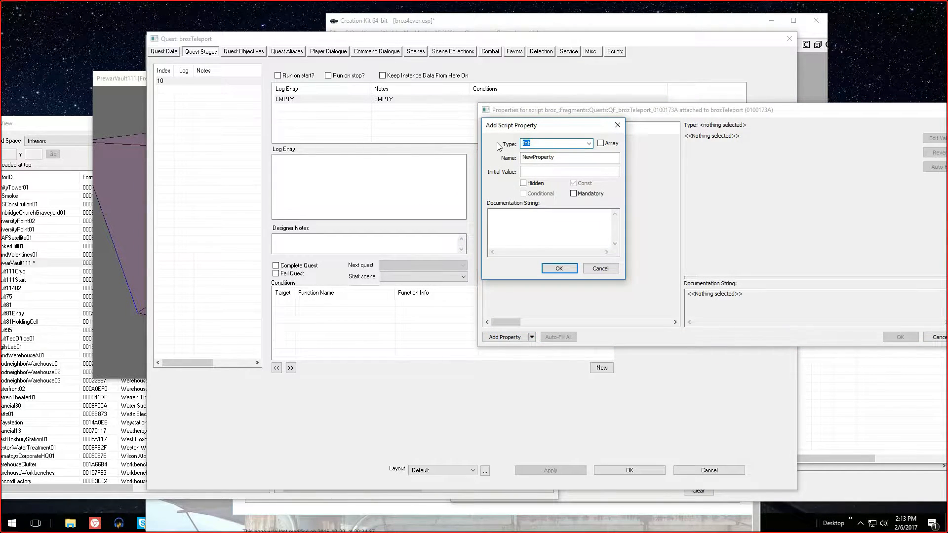
type("Actor")
left_click(588, 144)
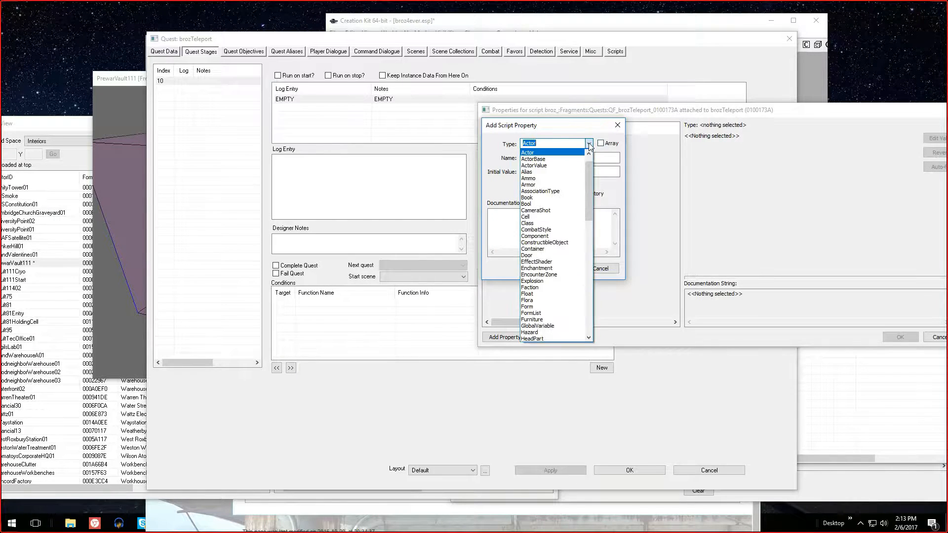
scroll(575, 254, "up", 1)
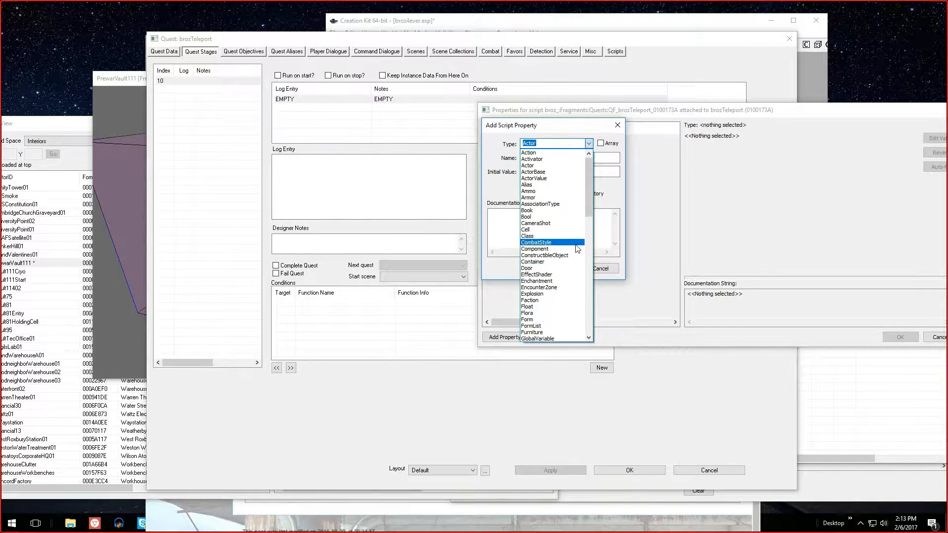
left_click(540, 165)
key("Tab")
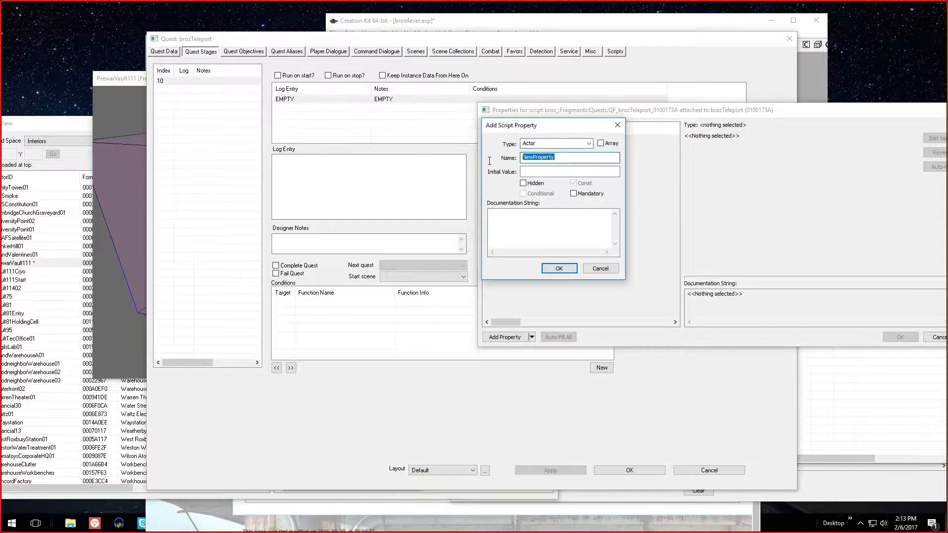
type("Brosep")
key("Return")
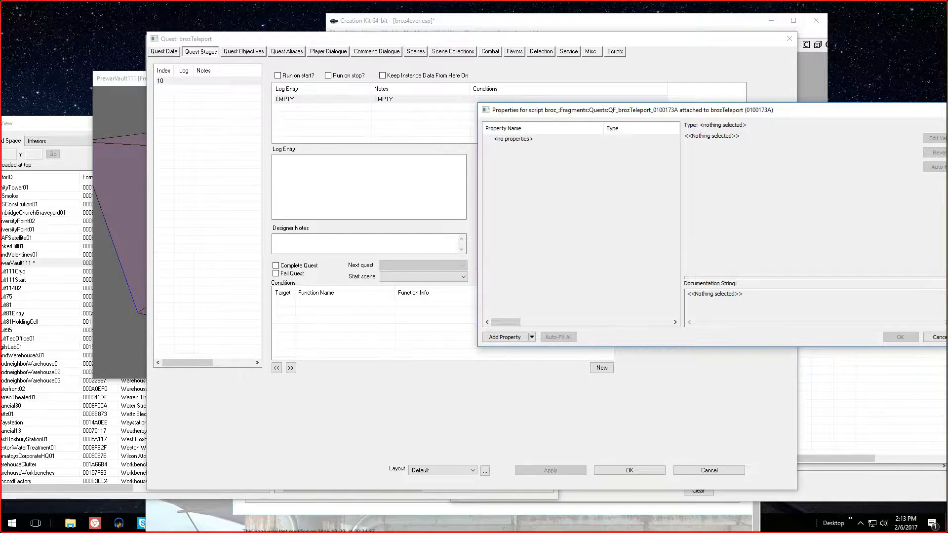
Add a second script property of type Actor named Player
left_click_drag(567, 109, 462, 109)
left_click(403, 336)
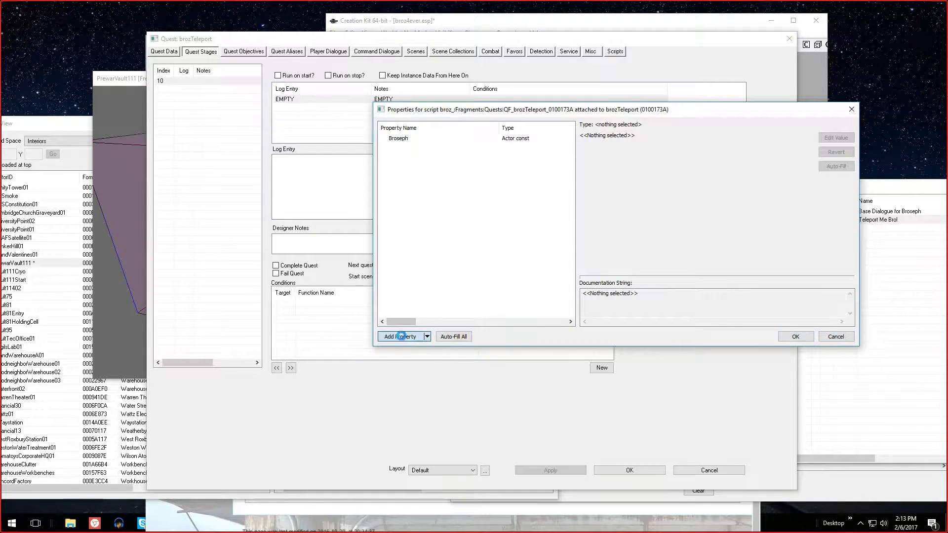
left_click(445, 139)
type("Actor")
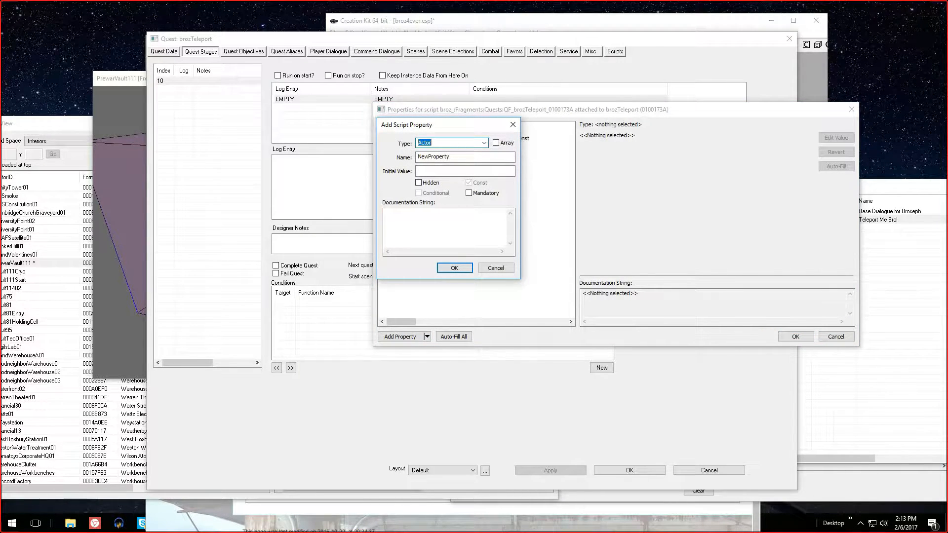
key("Tab")
type("Pl")
key("Escape")
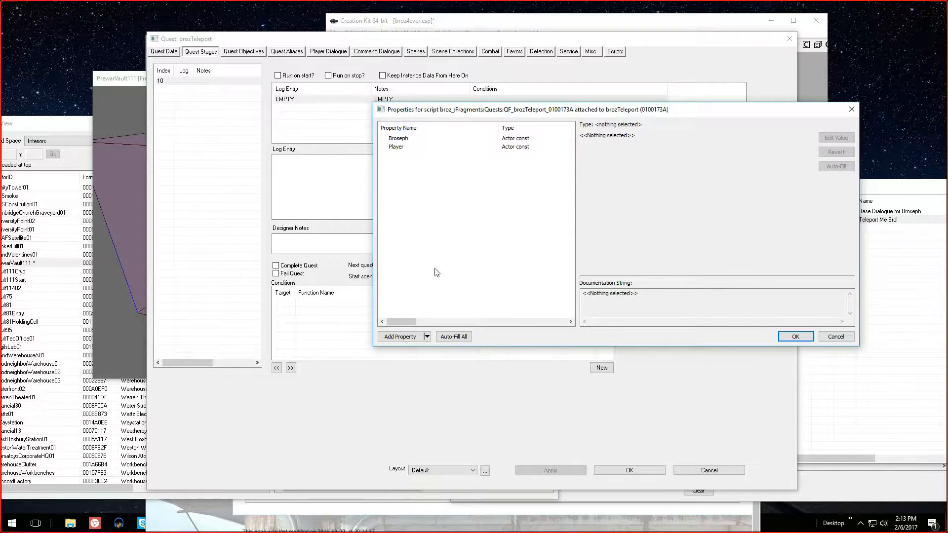
Set the Broseph property to the brozBroseph reference in cell PrewarPlayerHouse01 (-20, 22)
mouse_move(405, 321)
left_mouse_down()
mouse_move(416, 321)
mouse_move(402, 321)
left_mouse_up()
left_click_drag(425, 110, 289, 114)
left_click_drag(266, 322, 294, 321)
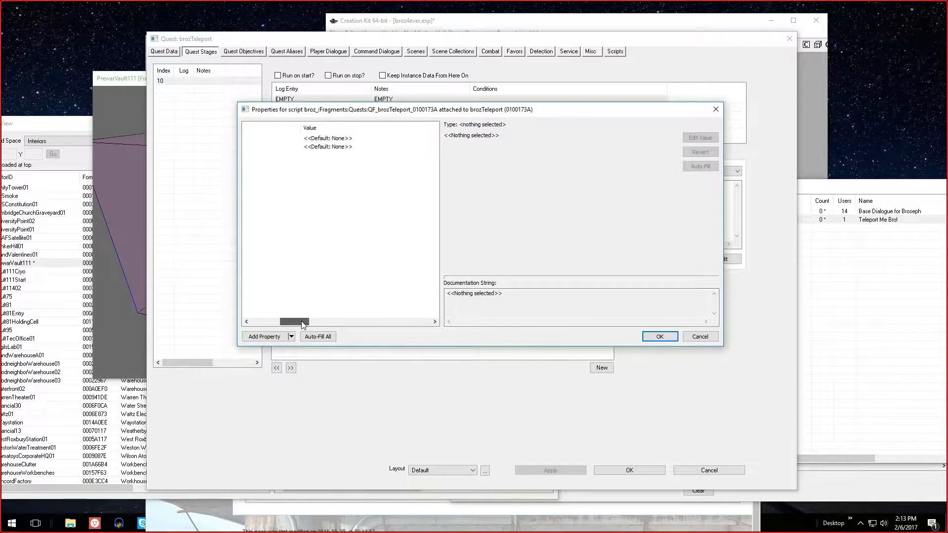
left_click(327, 138)
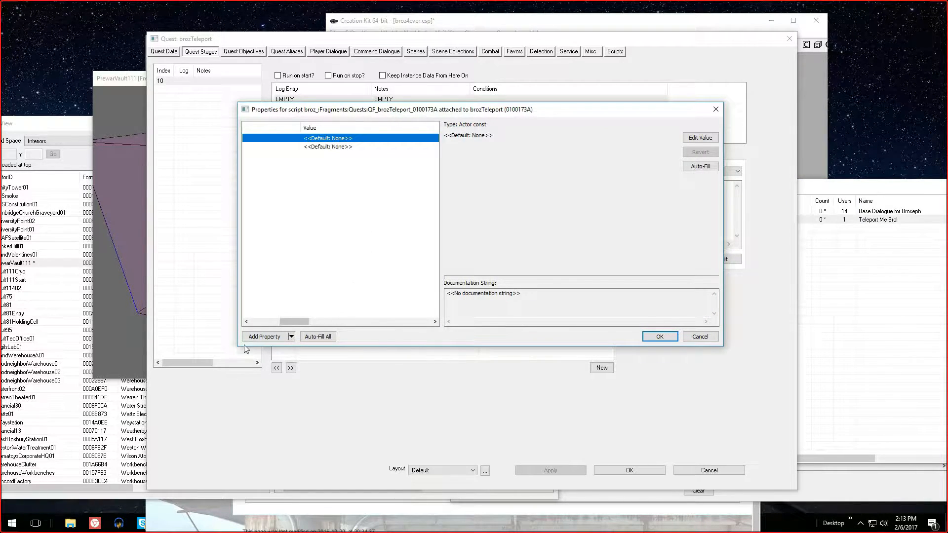
left_click_drag(237, 344, 88, 345)
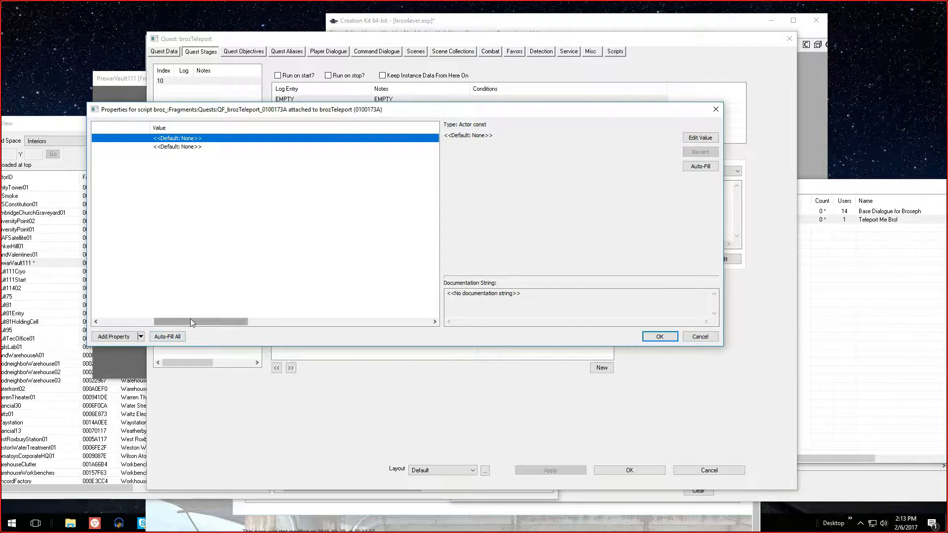
left_click_drag(191, 321, 137, 323)
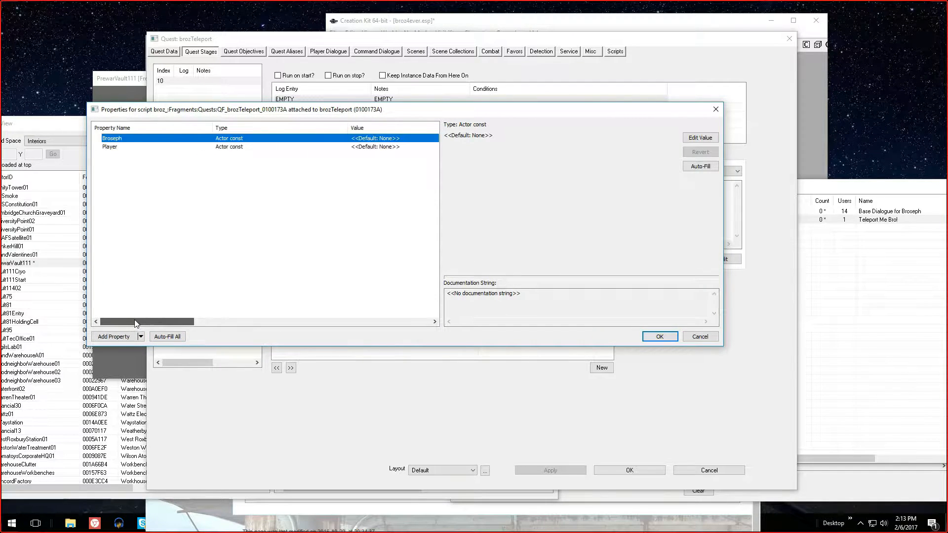
left_click(688, 139)
double_click(549, 149)
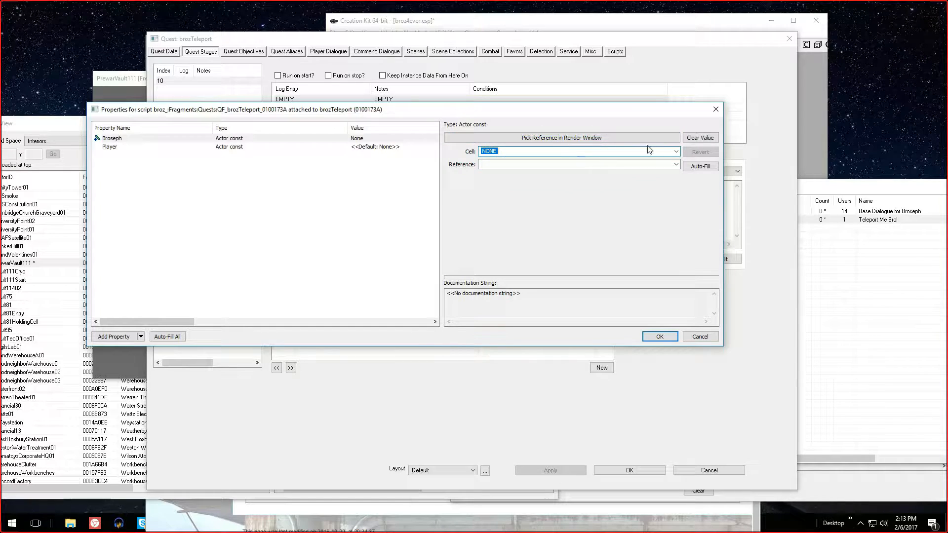
left_click(675, 154)
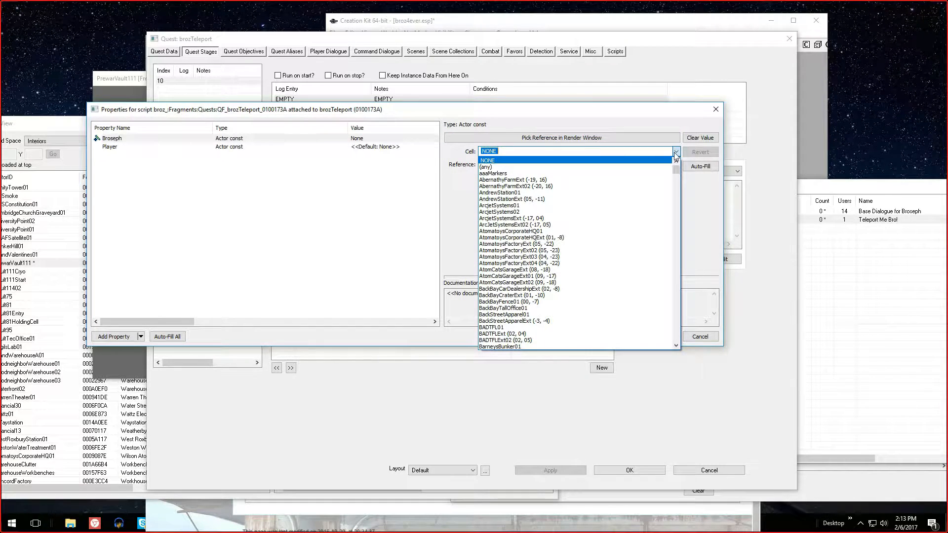
type("pre")
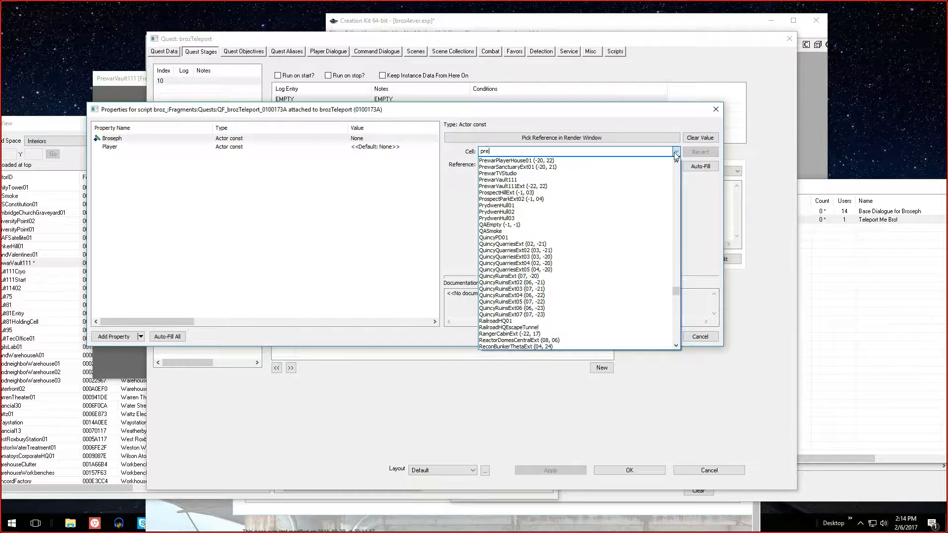
left_click(568, 161)
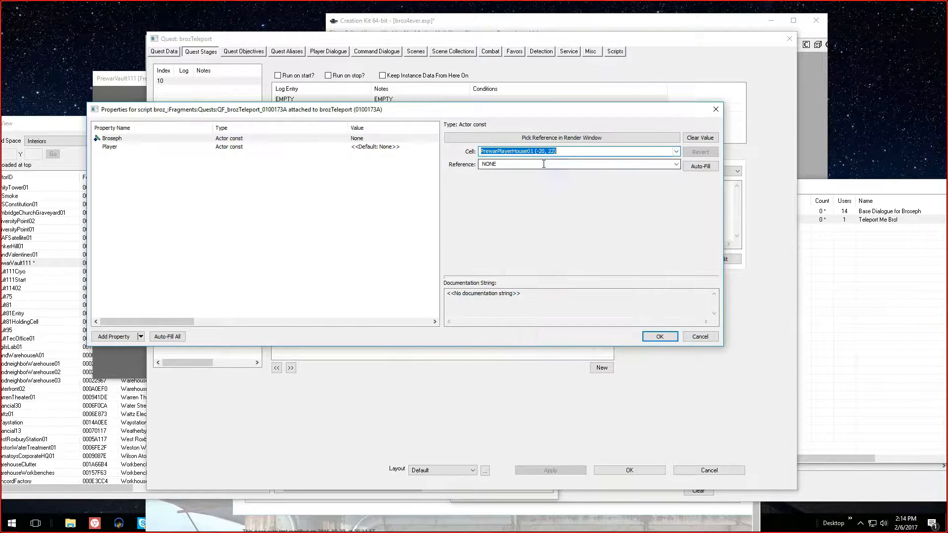
left_click(675, 165)
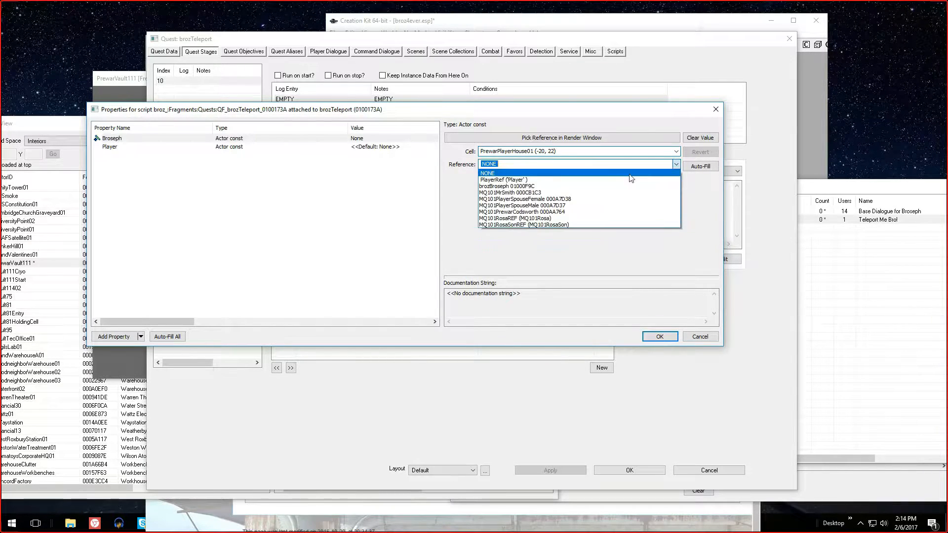
left_click(561, 188)
Set the Player property to PlayerRef with the cell set to (any), and accept the script properties
left_click(380, 148)
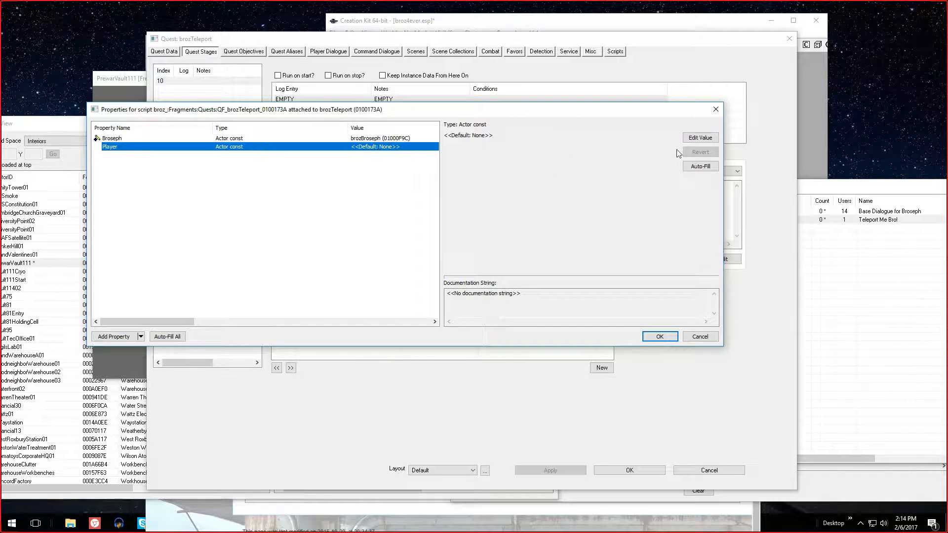
left_click(699, 139)
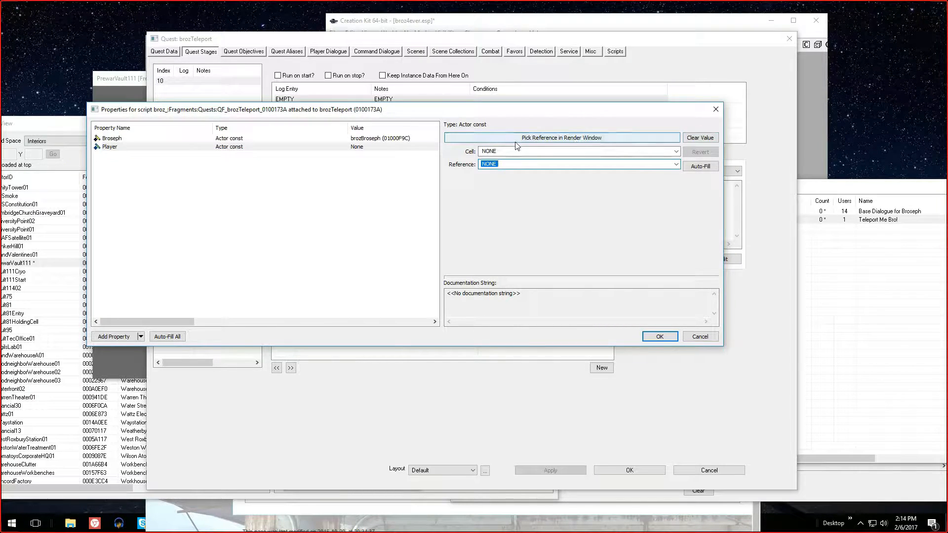
left_click(657, 152)
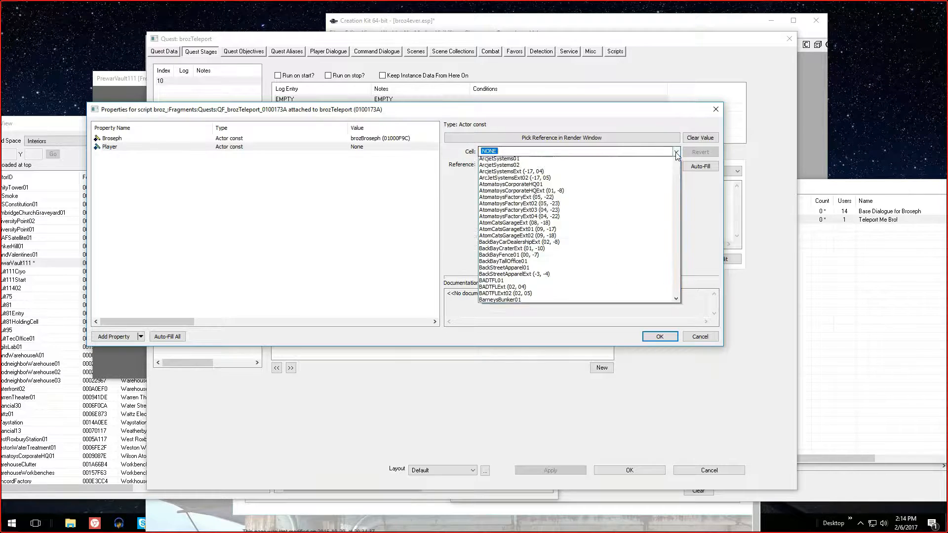
left_click(614, 163)
left_click(571, 166)
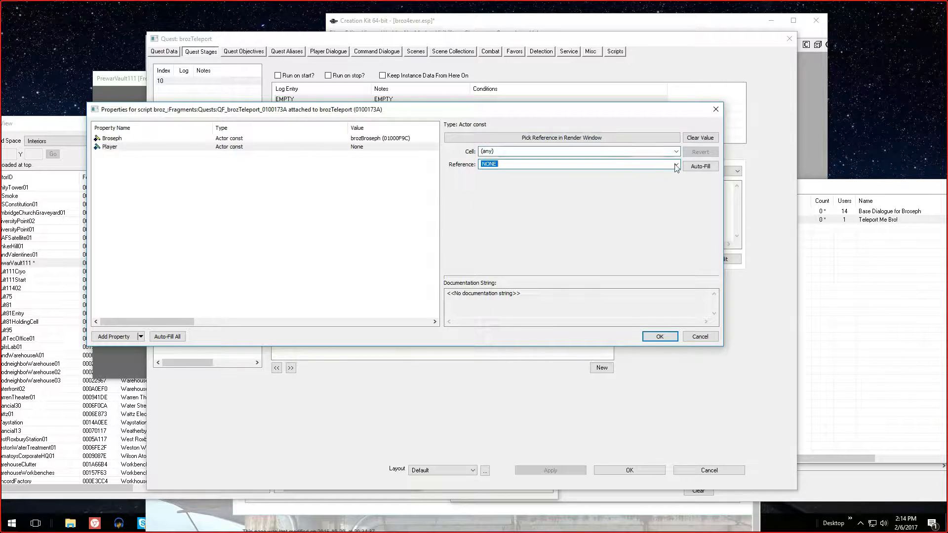
left_click(674, 165)
key("Down")
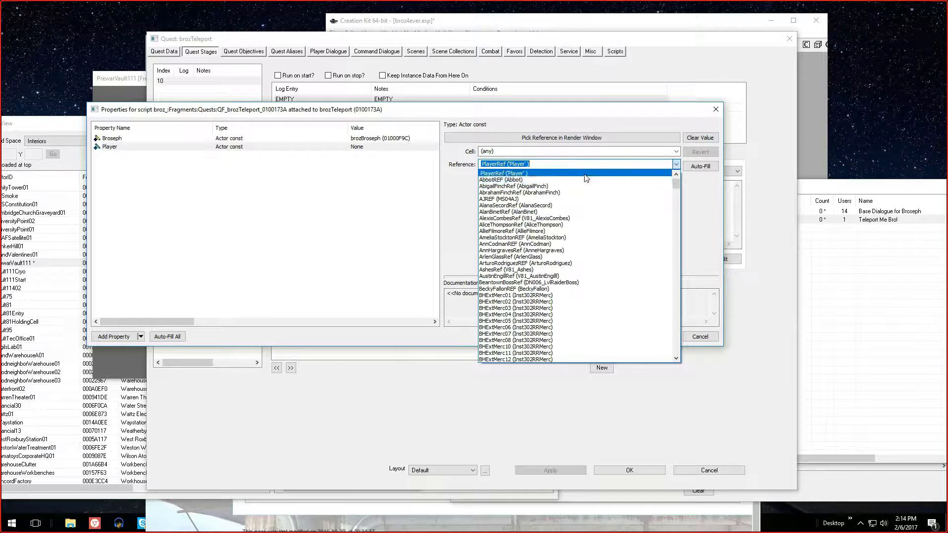
left_click(586, 178)
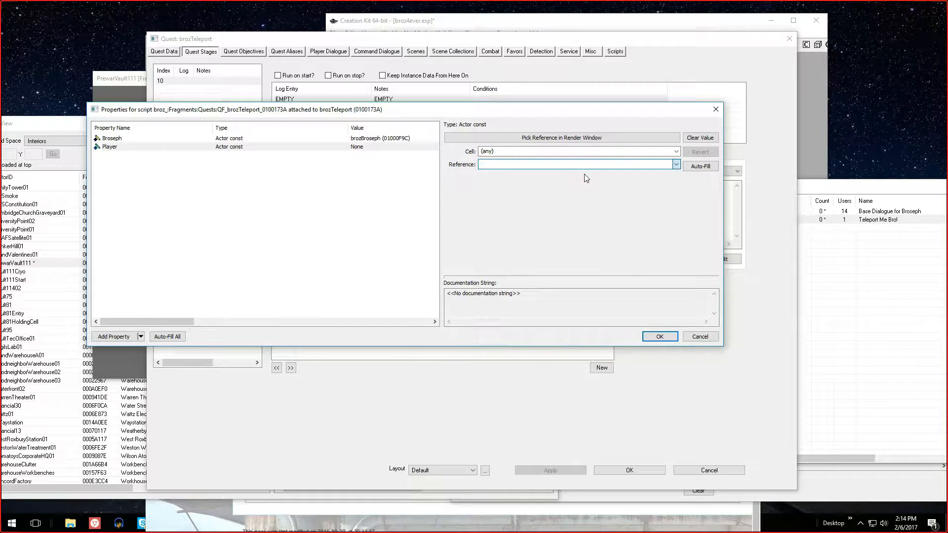
left_click(390, 140)
left_click(410, 148)
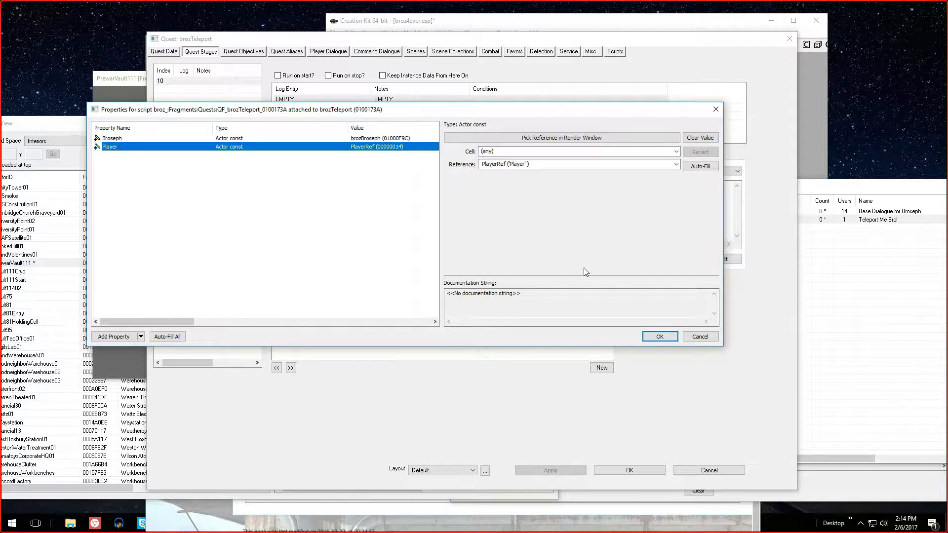
left_click(660, 337)
Accept the brozTeleport quest with its stage 10 fragment and reopen the quest
left_click(509, 262)
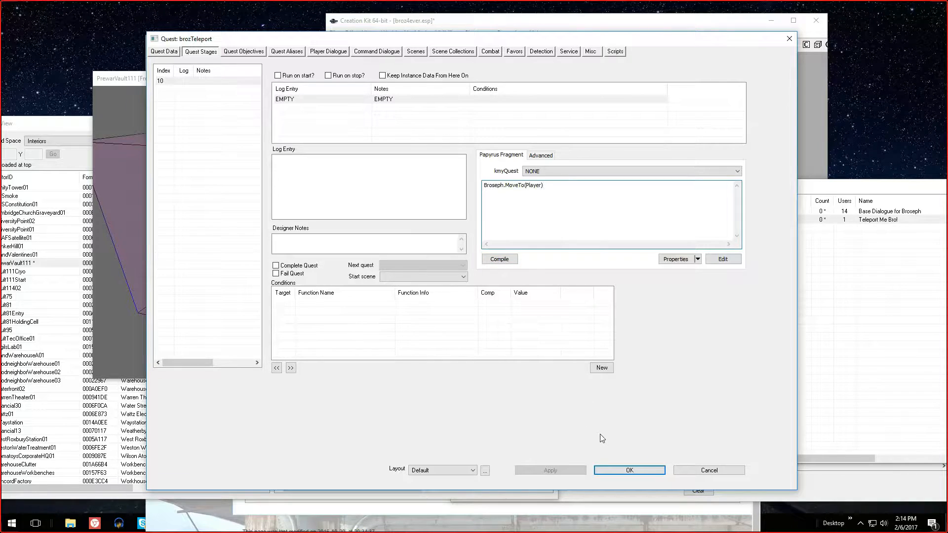
left_click(617, 468)
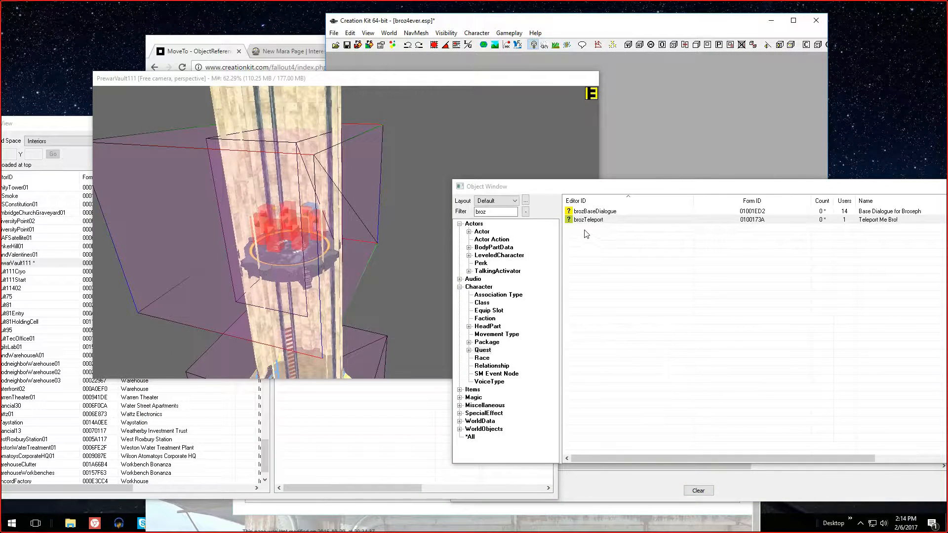
left_click(577, 221)
double_click(579, 220)
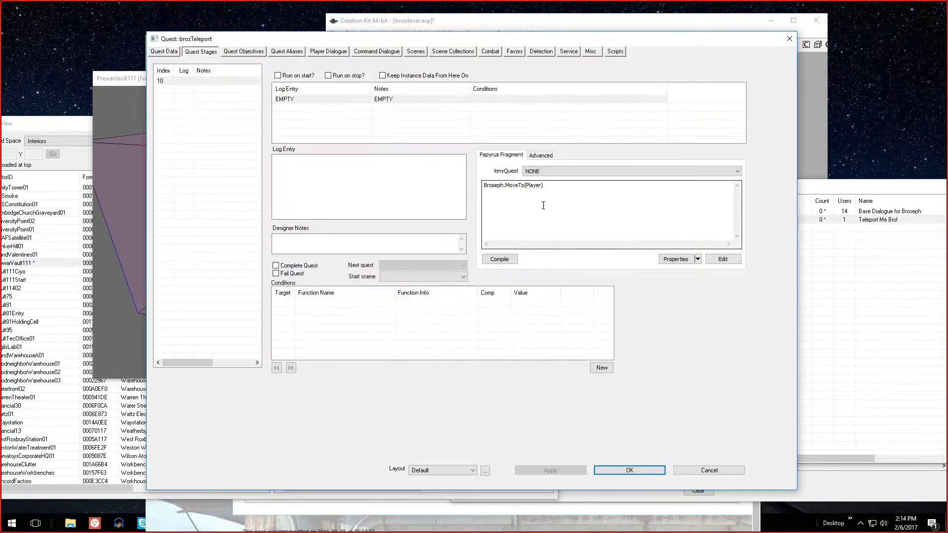
Try to accept the quest with bdsfsddfsfd inserted after Broseph in the fragment line, and dismiss the compile results
left_click(504, 185)
type("bdsfsddfsfd")
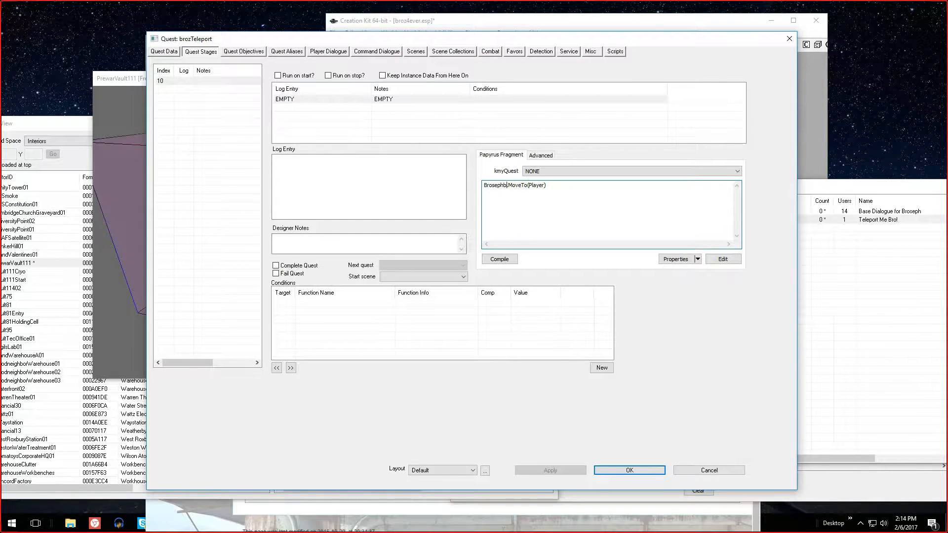
left_click(650, 470)
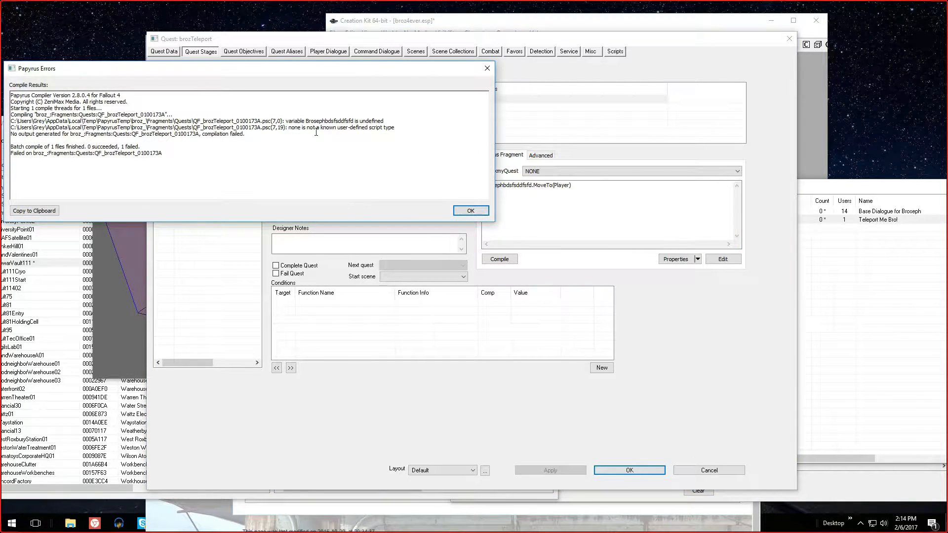
left_click_drag(285, 121, 351, 121)
left_click(467, 210)
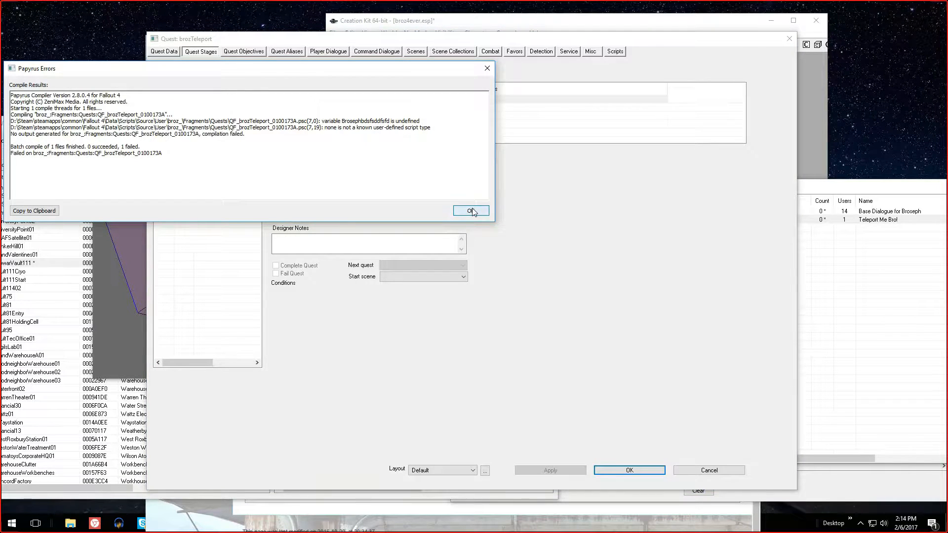
left_click(470, 210)
Reopen the brozTeleport quest and restore the fragment line to Broseph.MoveTo(Player)
left_click(597, 220)
key("Delete")
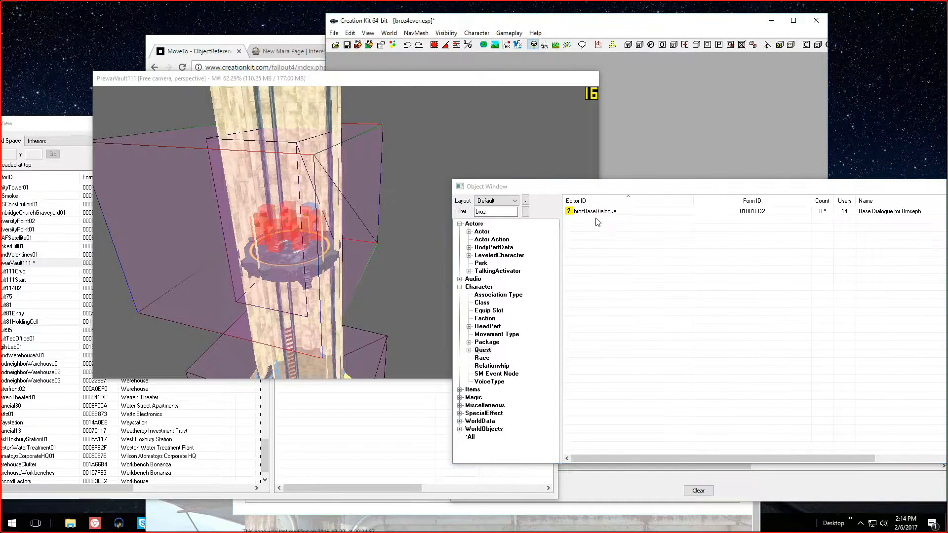
double_click(596, 219)
left_click_drag(503, 185, 529, 185)
key("BackSpace")
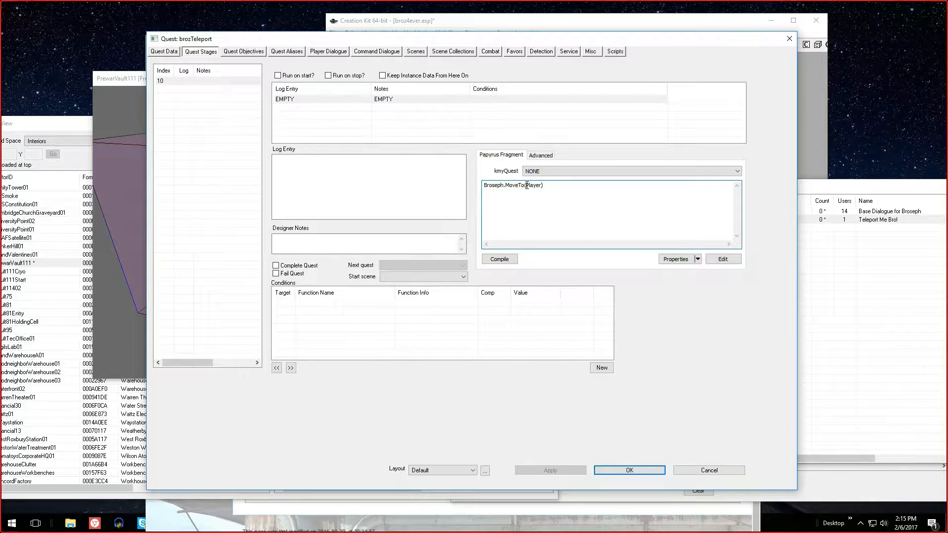
Change the fragment's MoveTo argument to Game.Getplayer() and clear the Player property's value in the script properties
key("BackSpace")
key("BackSpace")
left_click(697, 260)
left_click(679, 259)
left_click(676, 260)
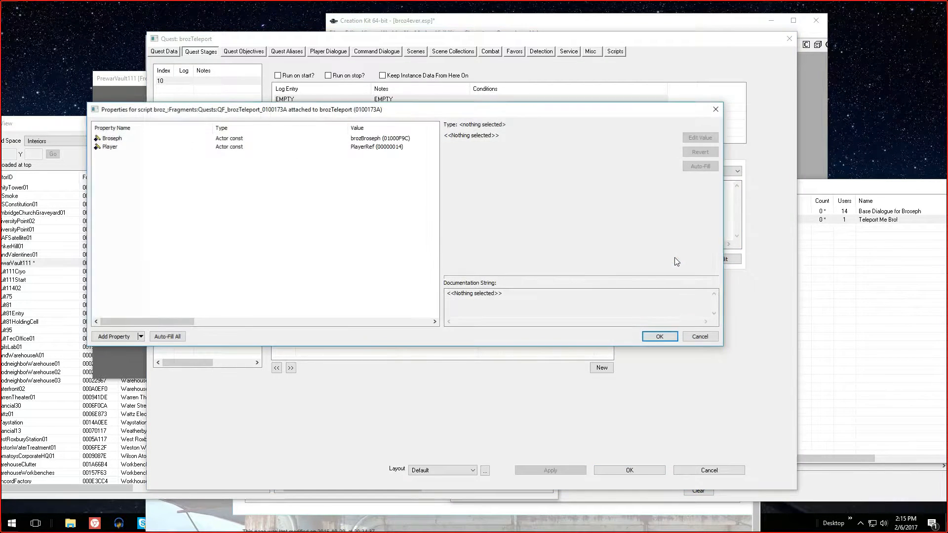
left_click(406, 148)
left_click(700, 138)
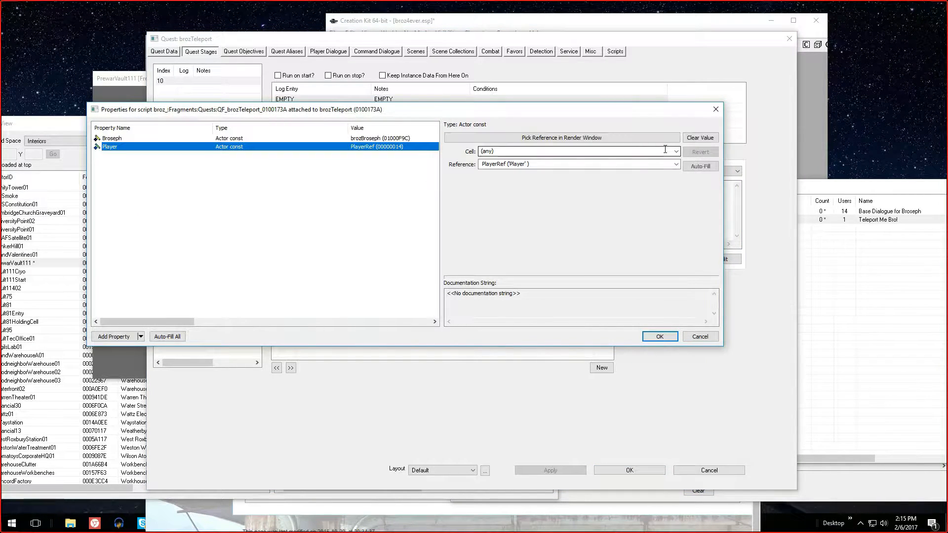
left_click(699, 136)
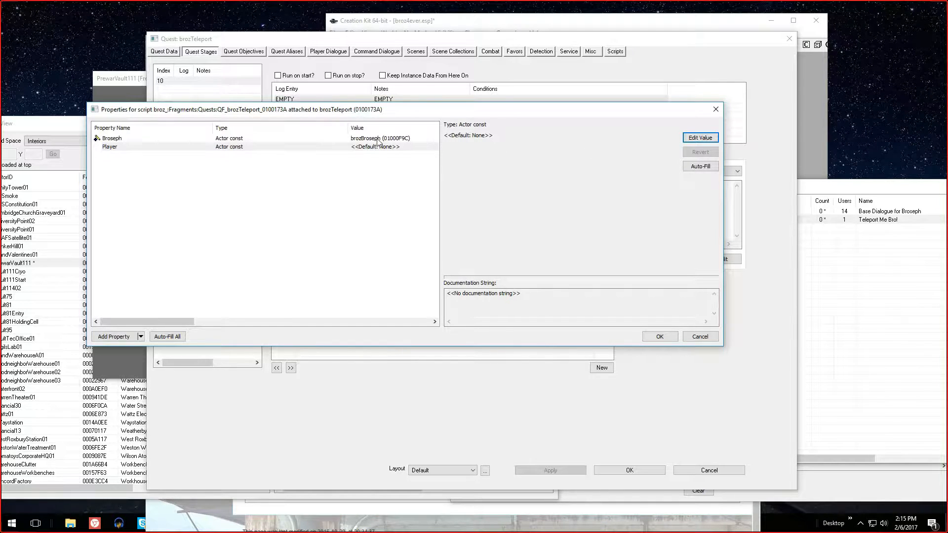
left_click(660, 337)
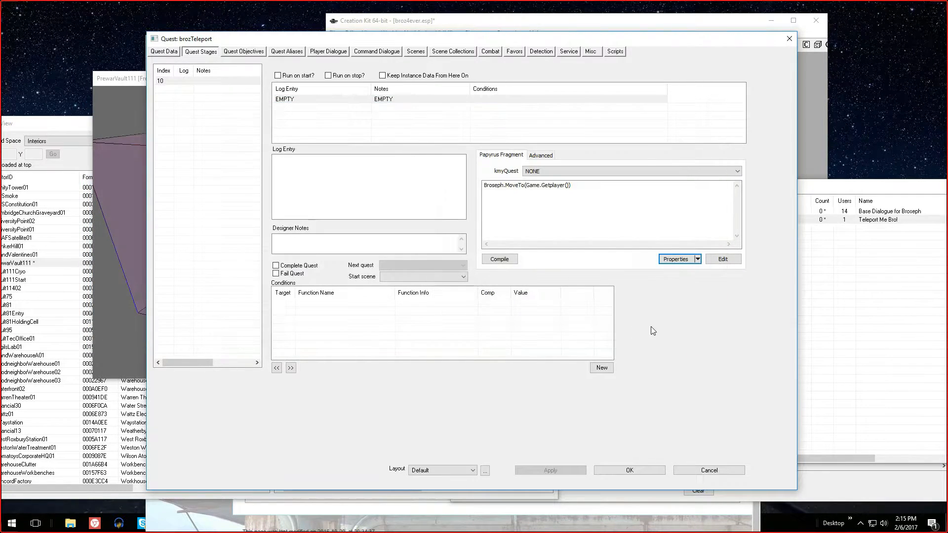
Compile the stage 10 fragment, and replace the MoveTo argument with BrosephObject
left_click_drag(527, 183, 571, 184)
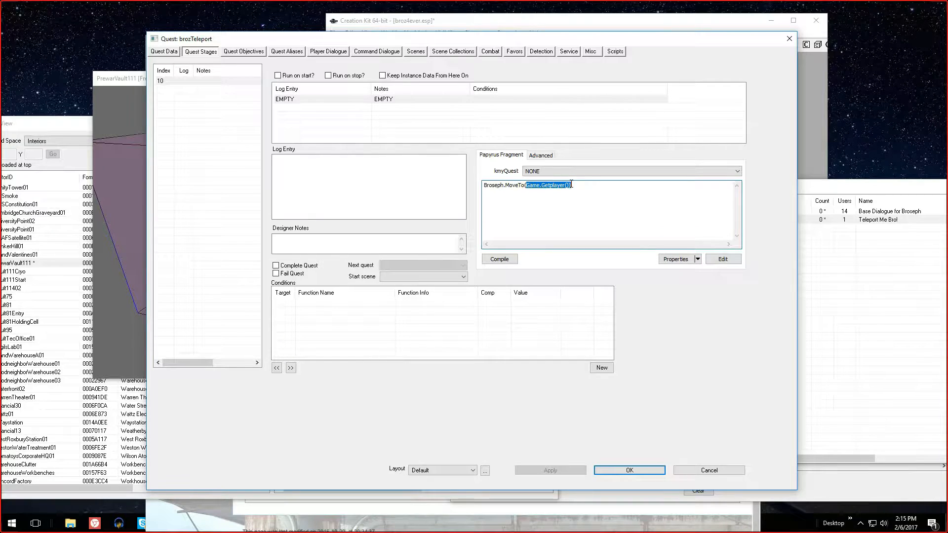
left_click(504, 186)
left_click(500, 259)
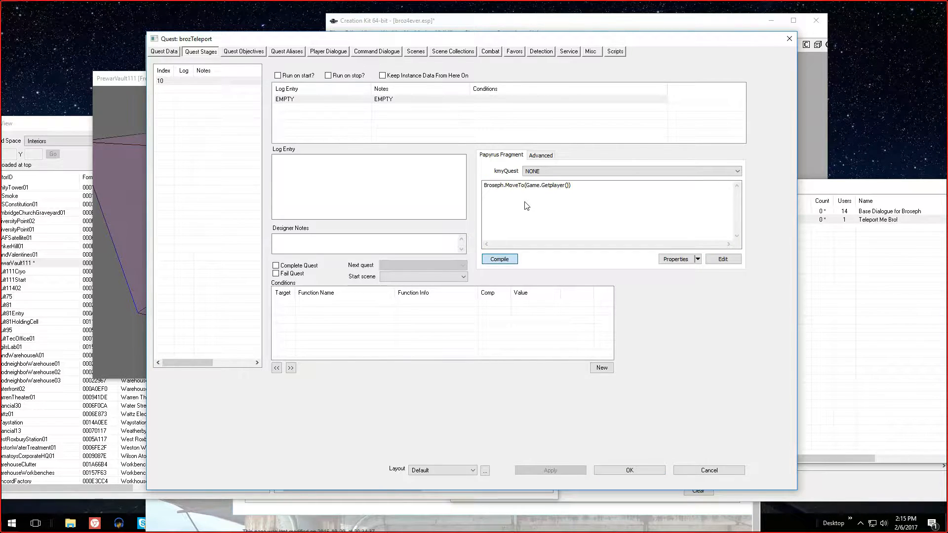
left_click(566, 188)
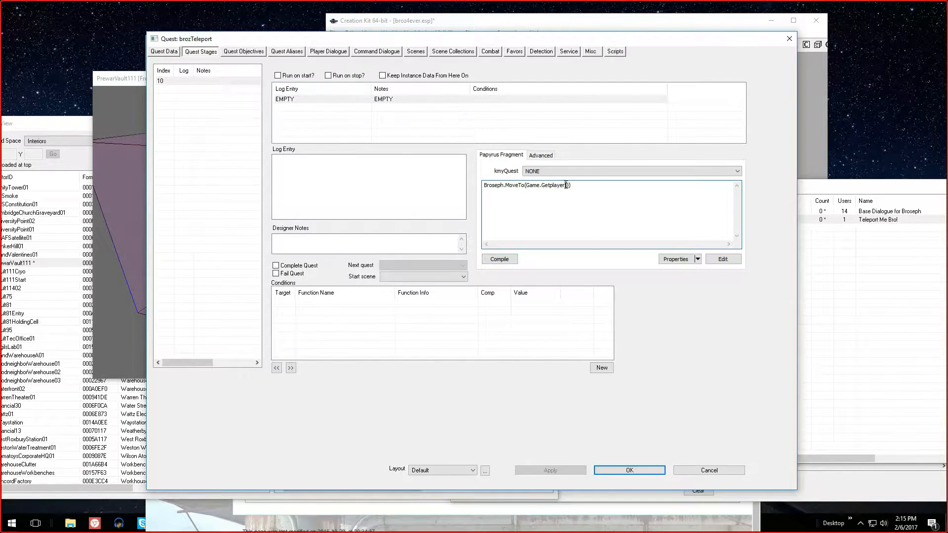
left_click_drag(561, 185, 525, 185)
type("BrosephObjec")
Add an ObjectReference property named BrosephObject to the quest script, dismiss the compile results and accept the script properties
left_click(675, 258)
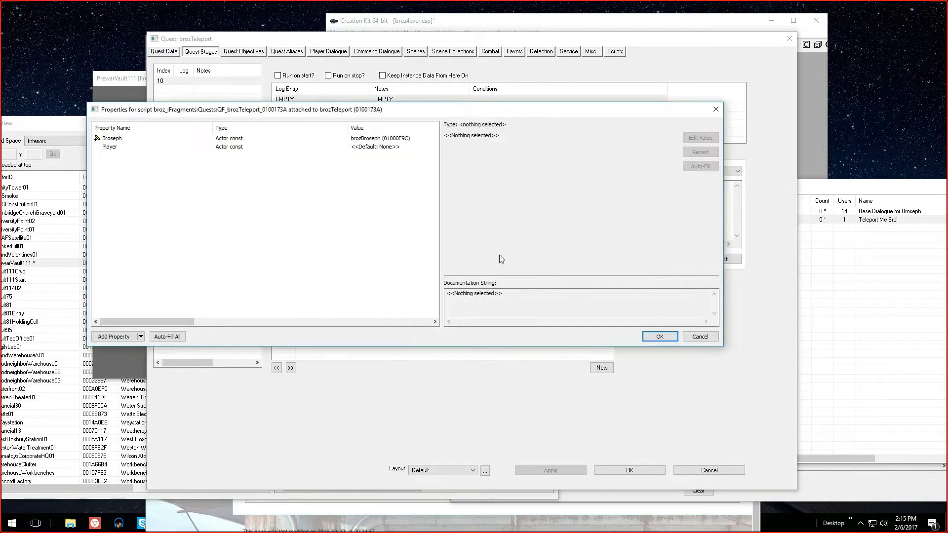
left_click_drag(307, 109, 529, 106)
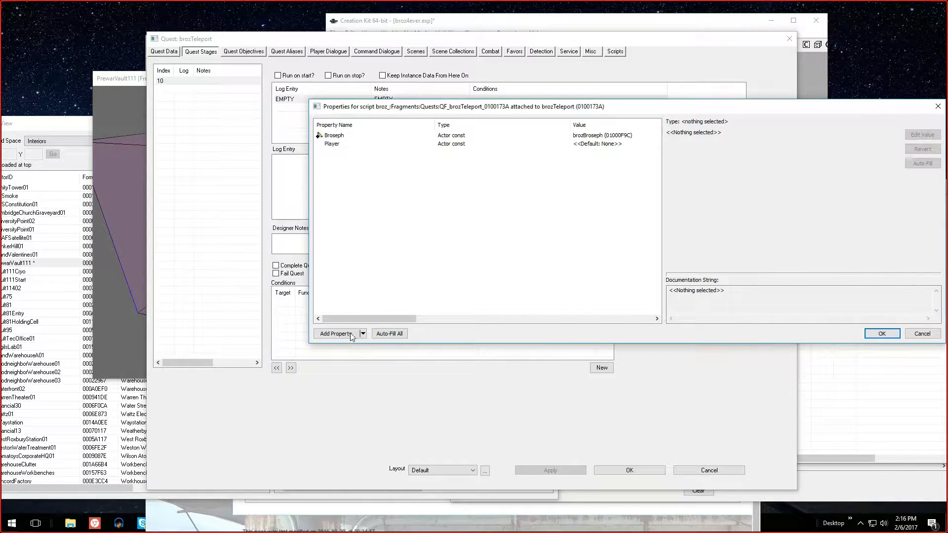
left_click(336, 334)
type("obje")
key("Down")
key("Down")
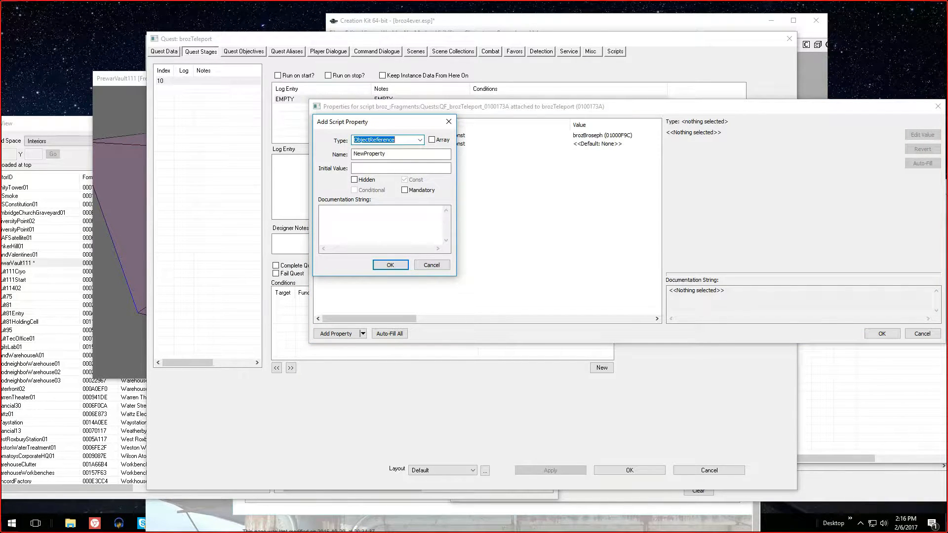
key("Tab")
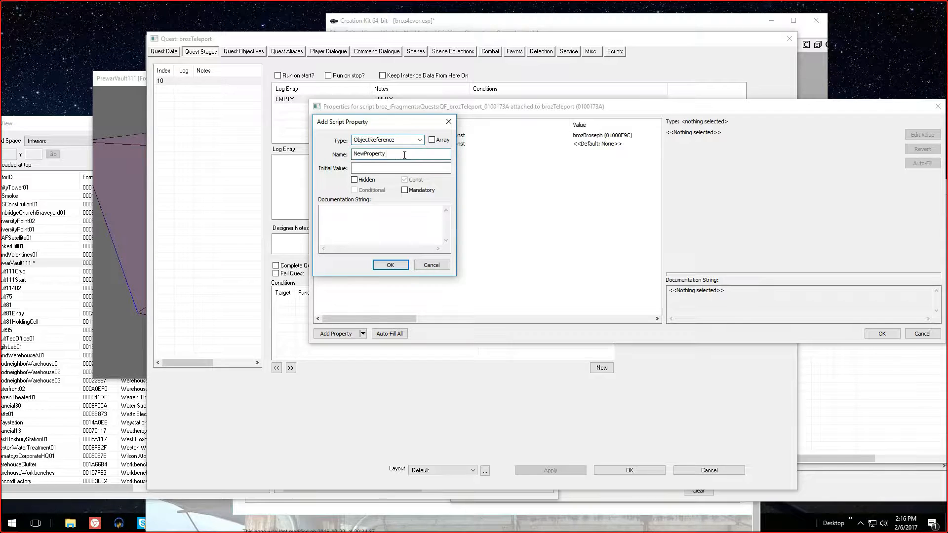
type("BrosephObject")
key("Return")
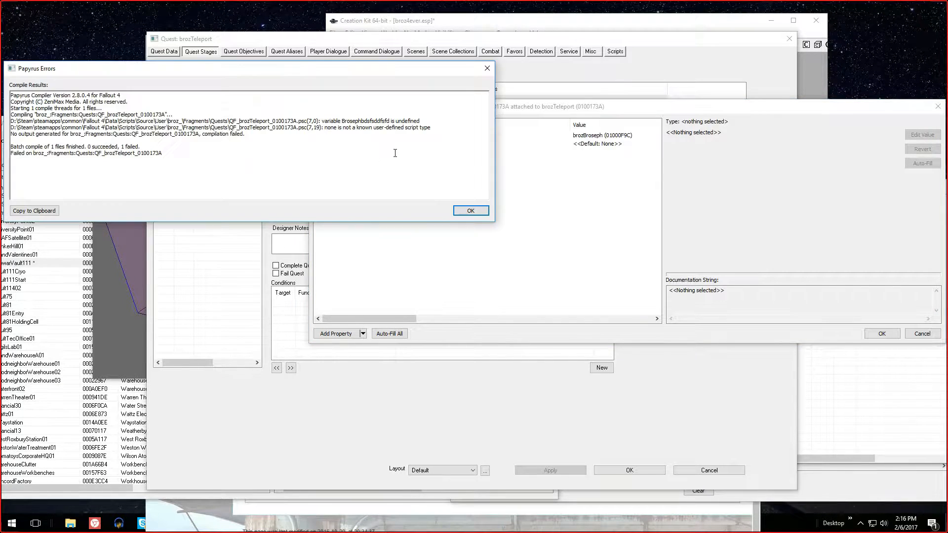
left_click(462, 210)
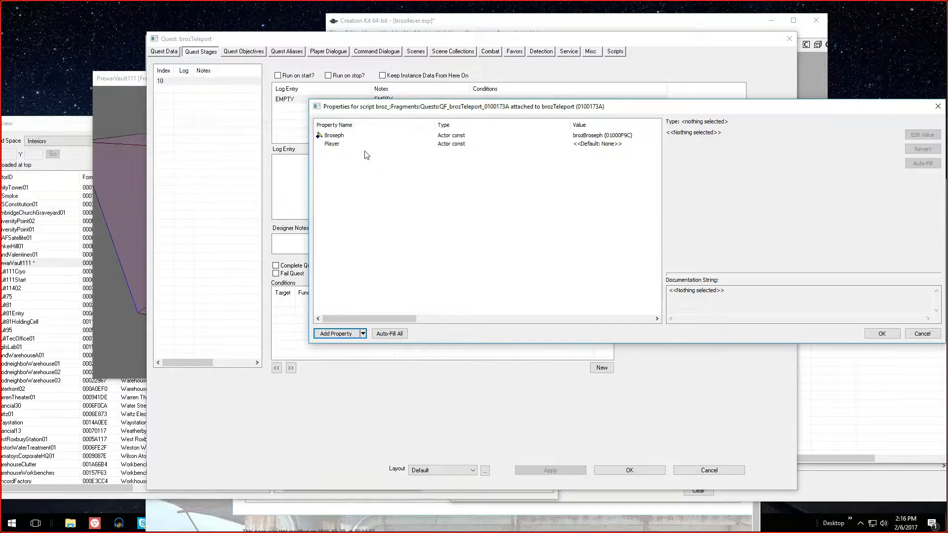
left_click(868, 336)
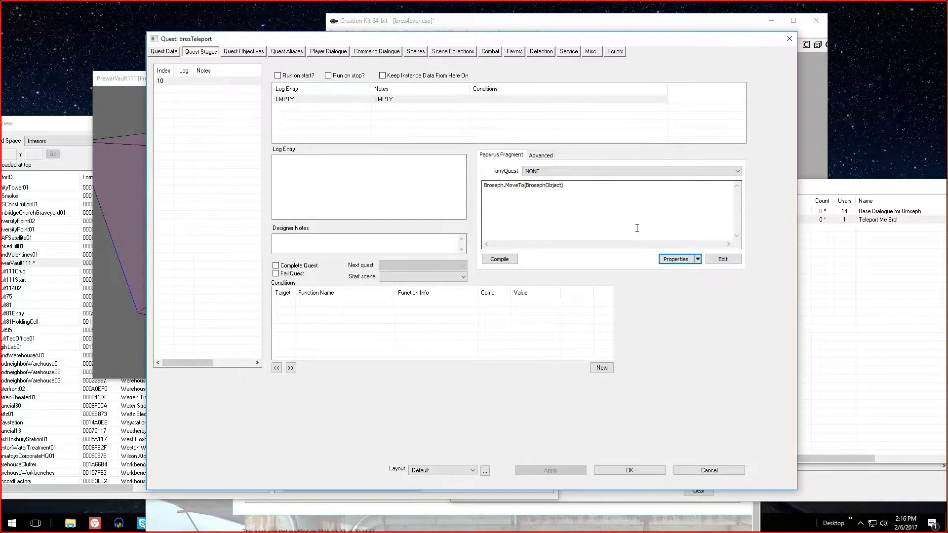
left_click(675, 259)
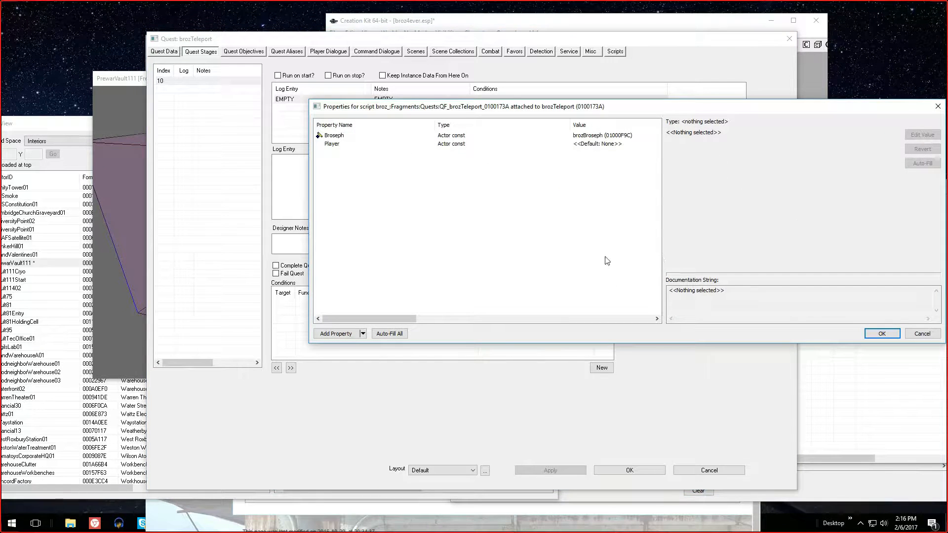
left_click(337, 335)
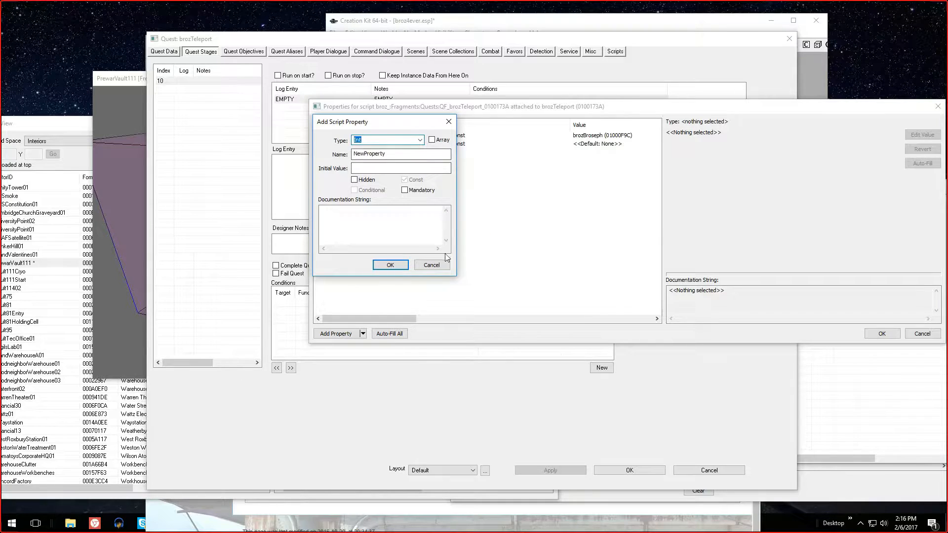
left_click(431, 266)
left_click(881, 333)
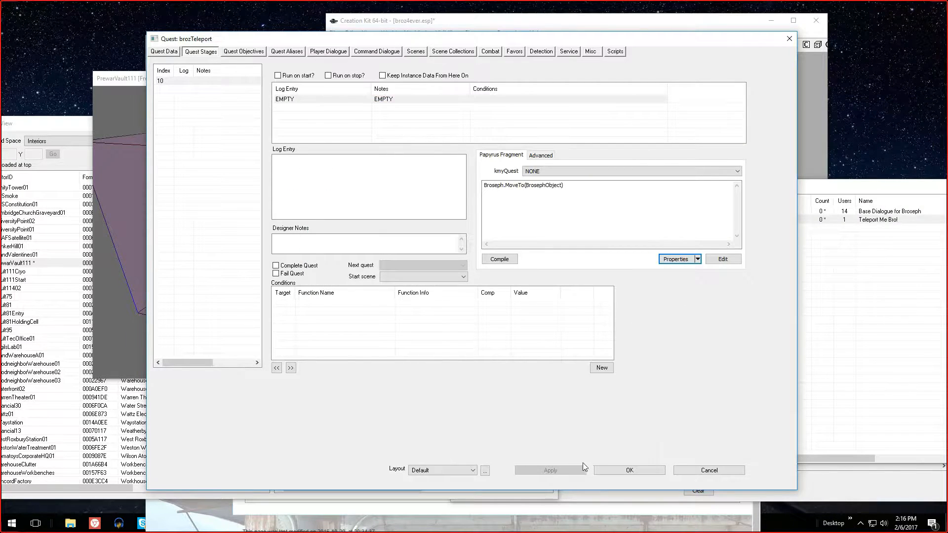
Accept the brozTeleport quest, reopen it, and open the BrosephObject script property's value for editing
left_click(623, 471)
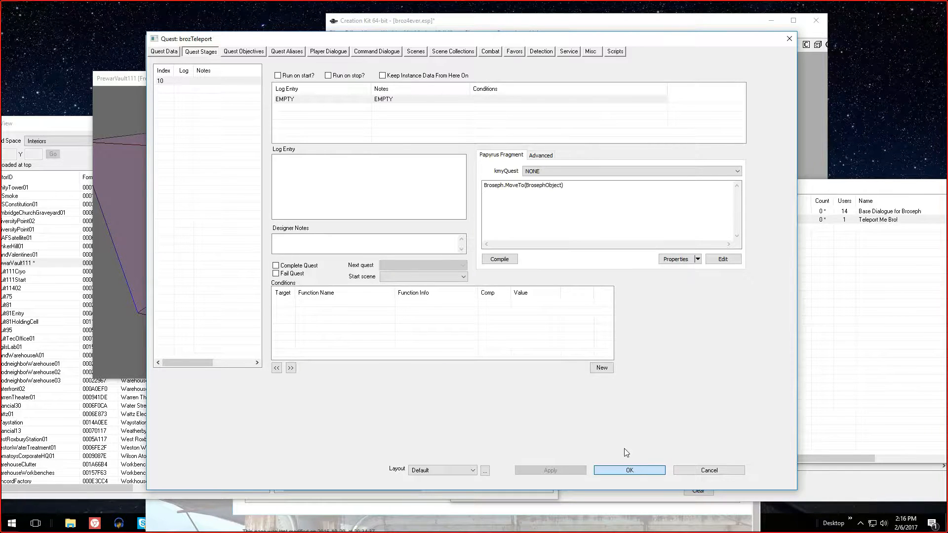
left_click(633, 470)
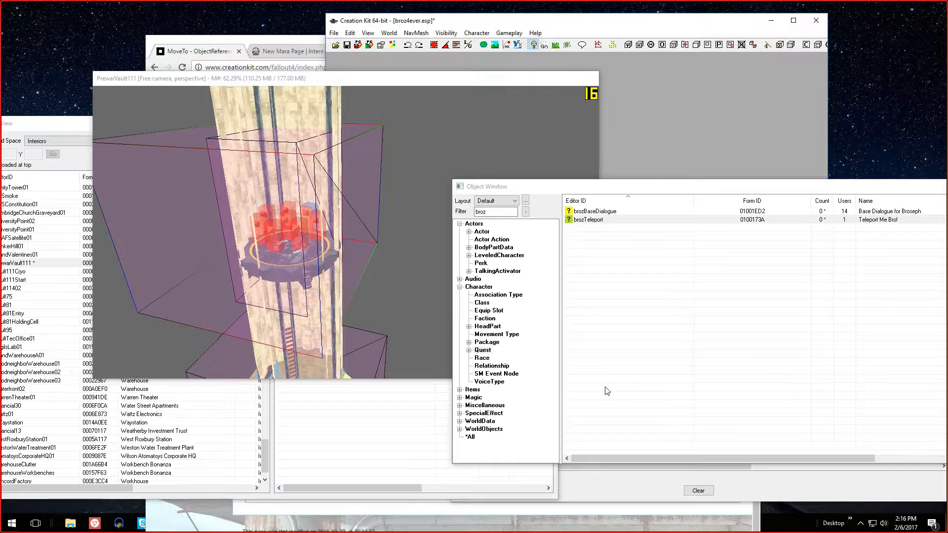
double_click(594, 221)
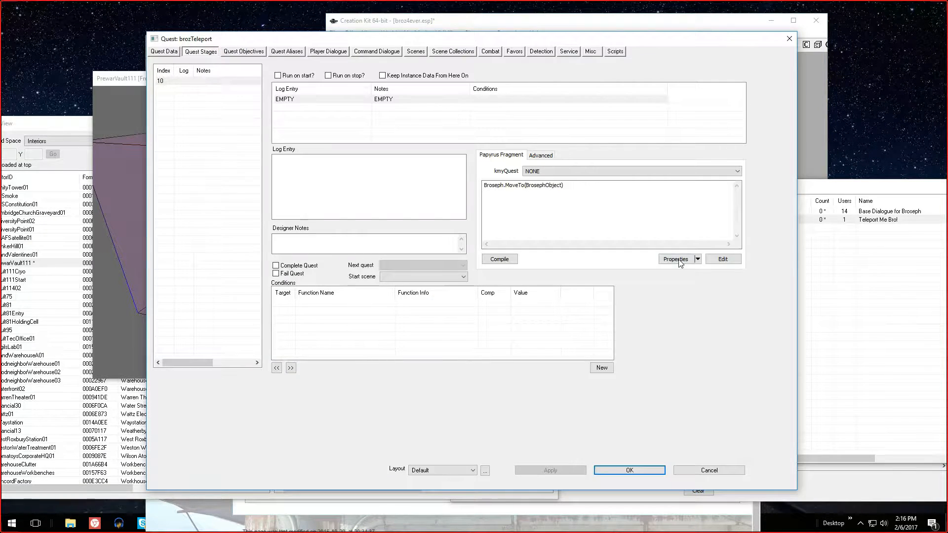
left_click(676, 259)
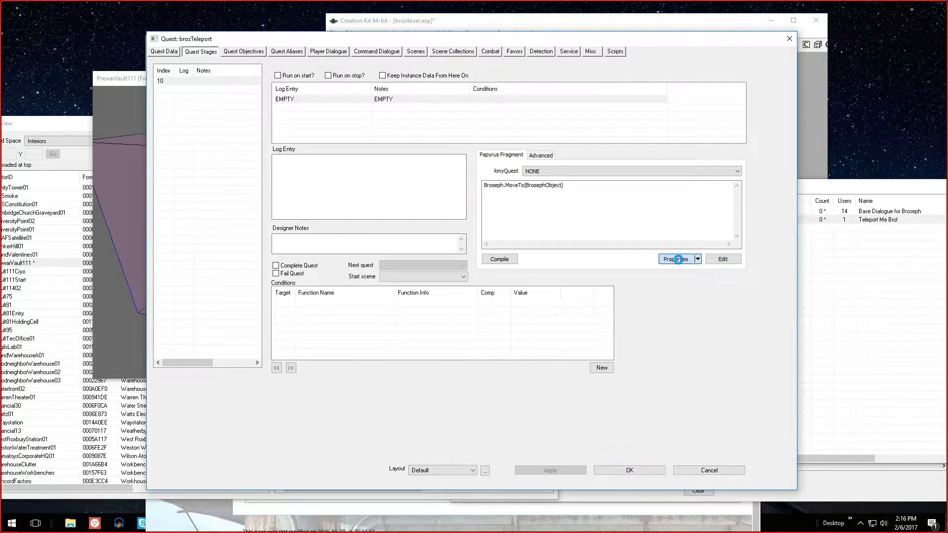
left_click(447, 144)
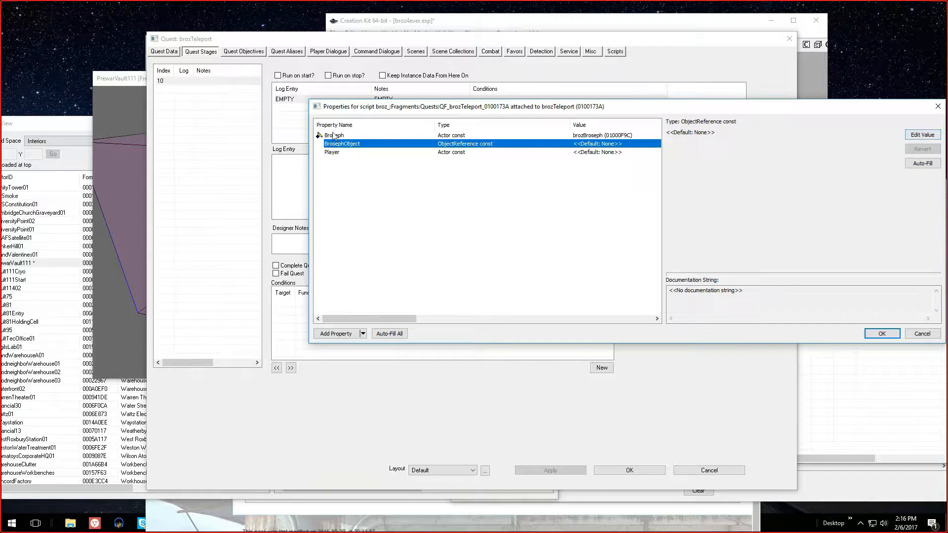
left_click(912, 136)
Pick the brozTriggerStage10 trigger in PrewarVault111's Render window as BrosephObject's reference
left_click(764, 134)
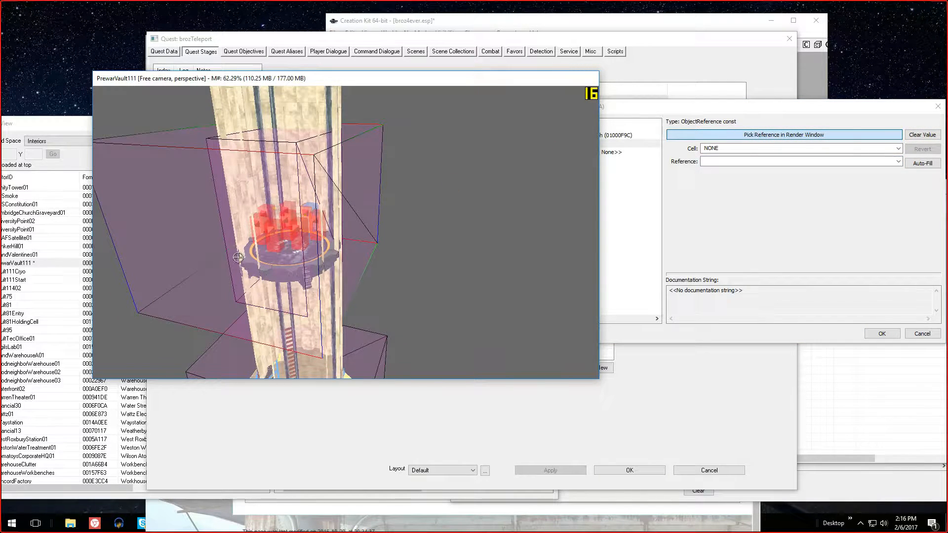
scroll(245, 251, "up", 5)
scroll(245, 250, "up", 3)
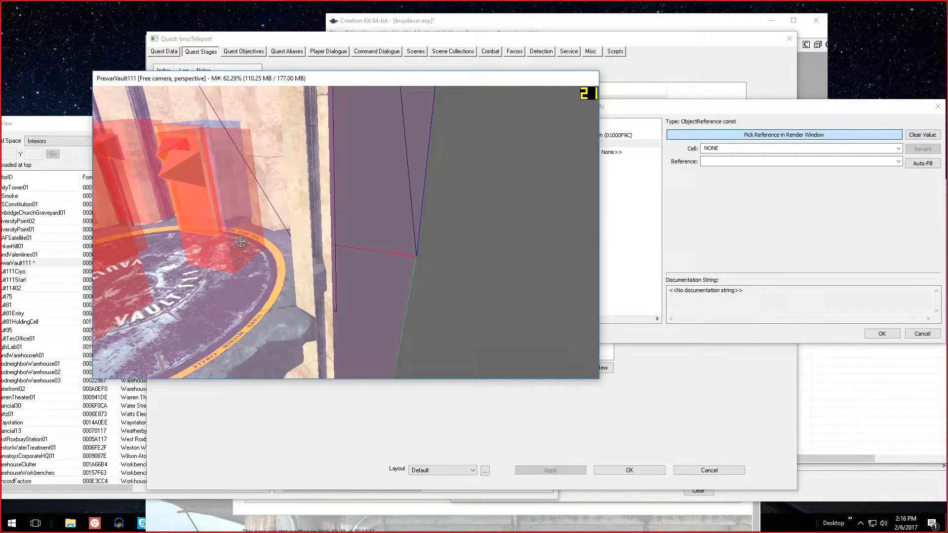
left_click(260, 239)
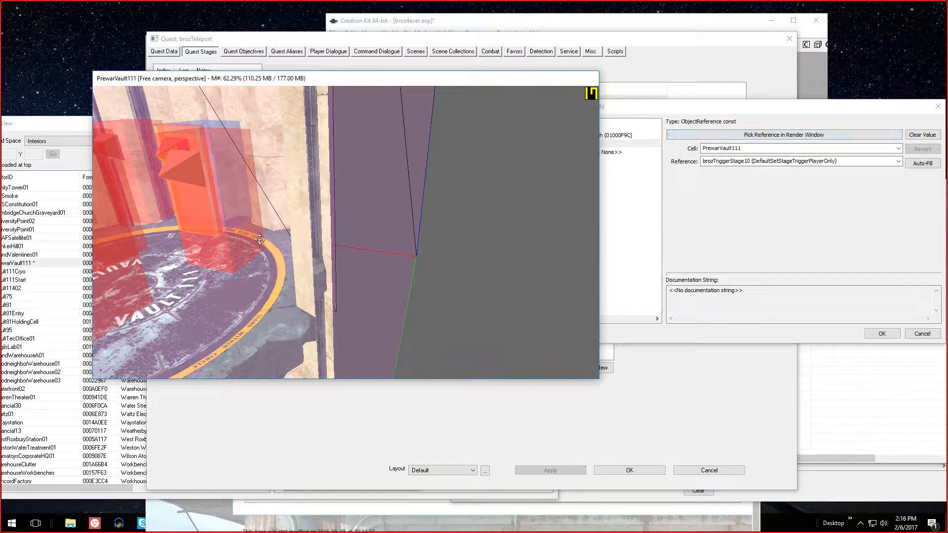
Look around the PrewarVault111 elevator and neighbouring rooms for a marker that can serve as the teleport destination
left_click(287, 241)
middle_click_drag(282, 238, 323, 247, "shift")
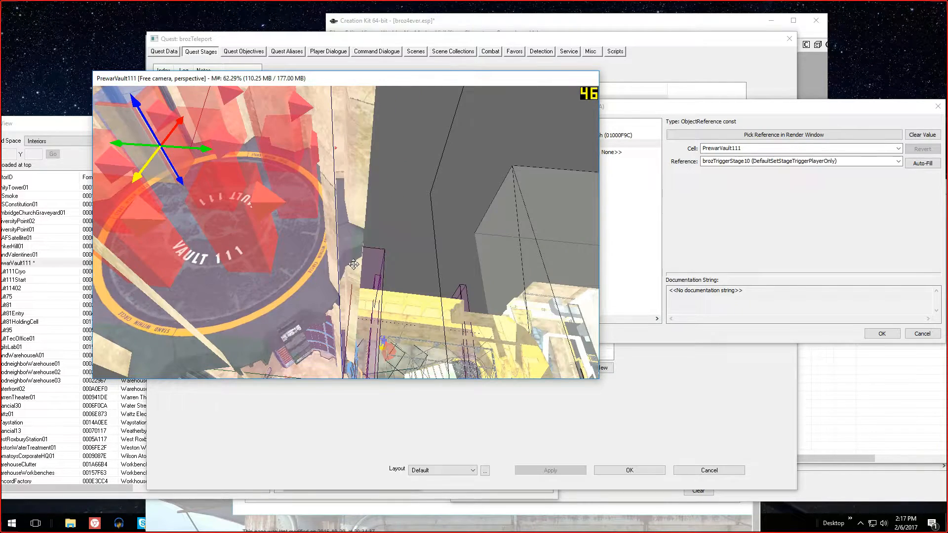
scroll(323, 246, "up", 5)
middle_click_drag(188, 206, 50, 208, "shift")
scroll(149, 189, "up", 5)
scroll(49, 206, "down", 1)
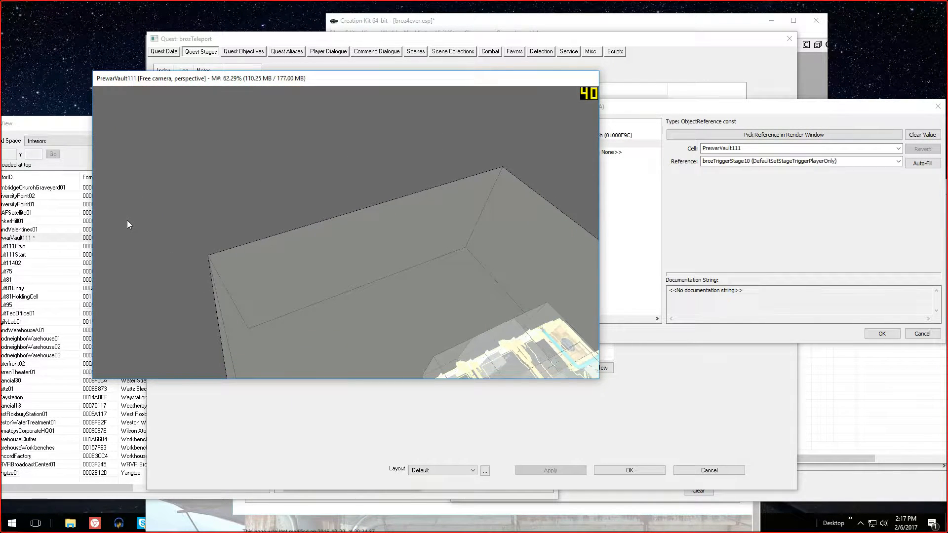
scroll(326, 302, "down", 3)
scroll(316, 301, "down", 2)
scroll(308, 302, "down", 1)
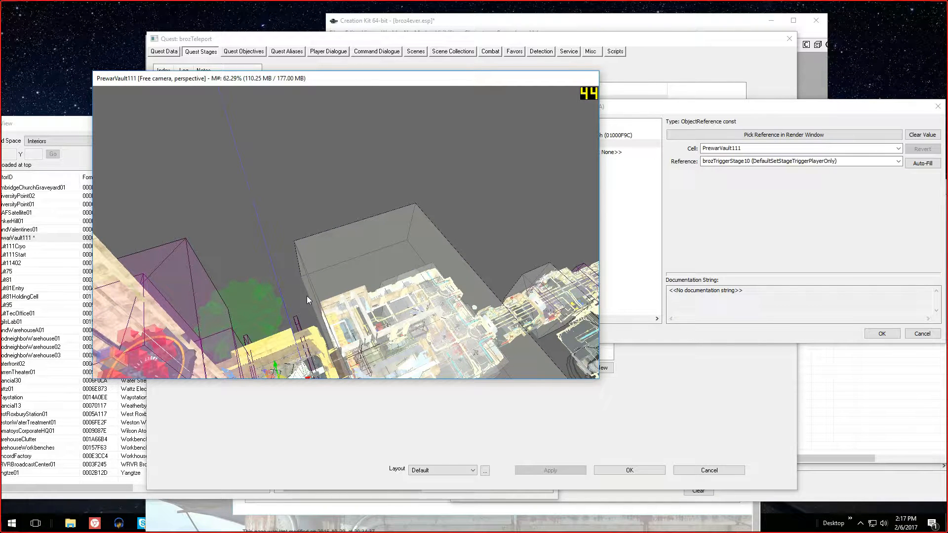
middle_click_drag(306, 300, 366, 243)
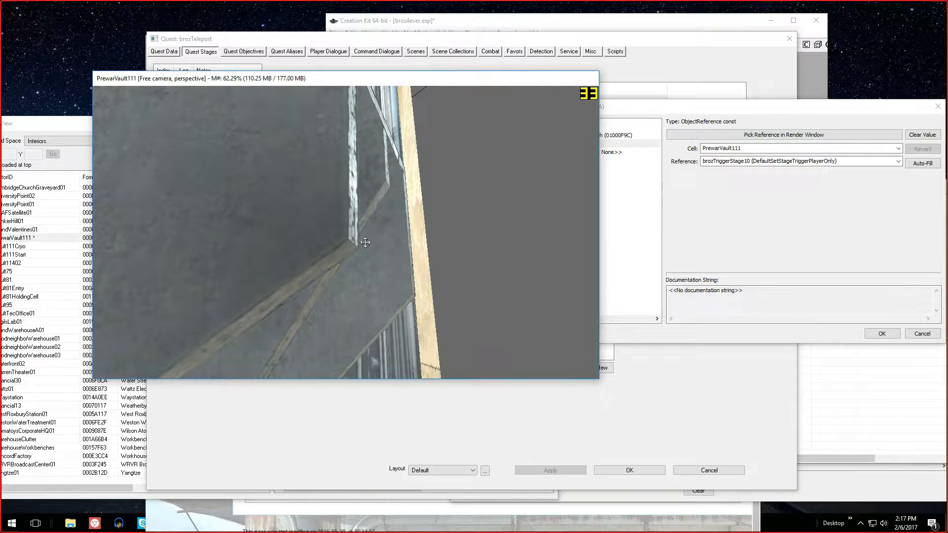
middle_click_drag(366, 242, 191, 263)
scroll(213, 265, "down", 8)
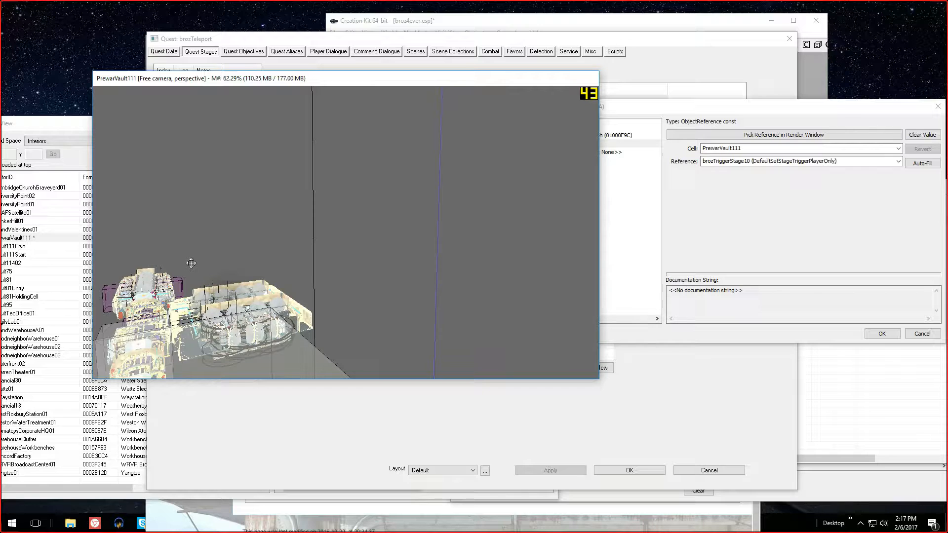
Go to the elevator platform by filtering the cell's references for coc, and inspect the marker standing on the platform
left_click(64, 127)
left_click_drag(298, 147, 205, 148)
type("coc")
double_click(330, 188)
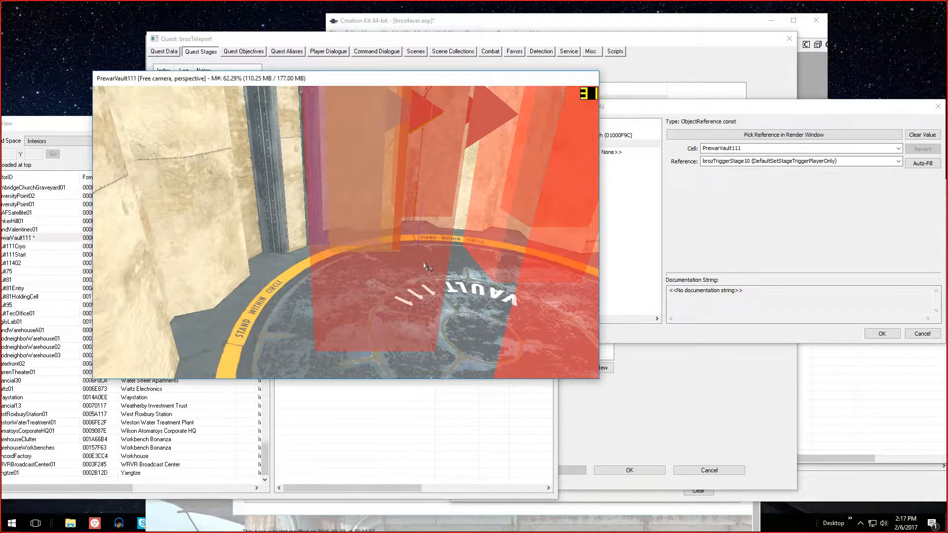
double_click(424, 264)
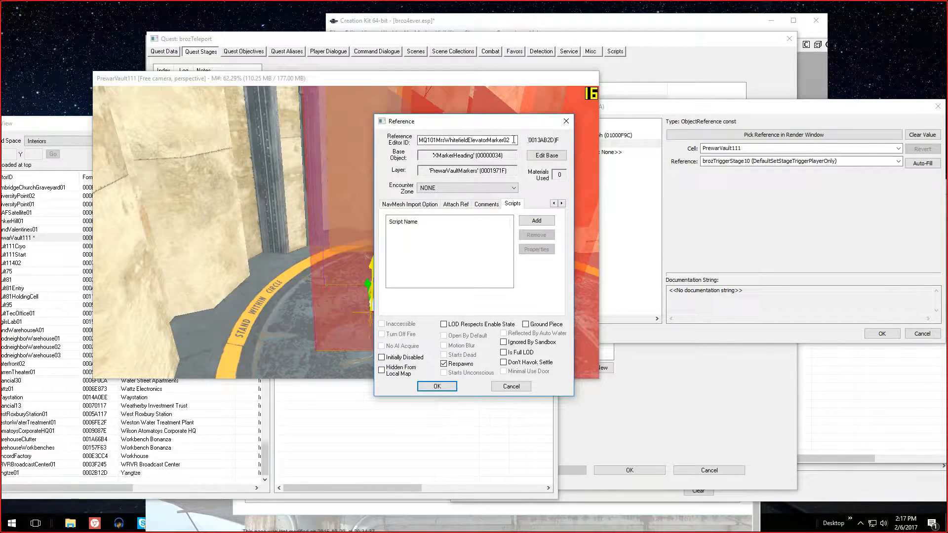
left_click(513, 386)
Set BrosephObject to the elevator marker MQ101MrsWhitefieldElevatorMarker02 picked in the Render window, and accept the script properties
left_click(779, 134)
left_click(392, 251)
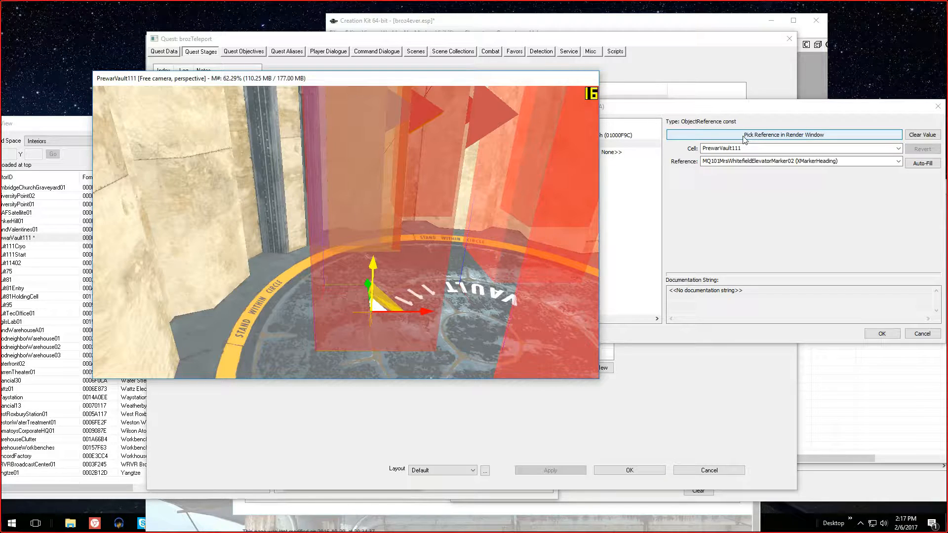
left_click(681, 109)
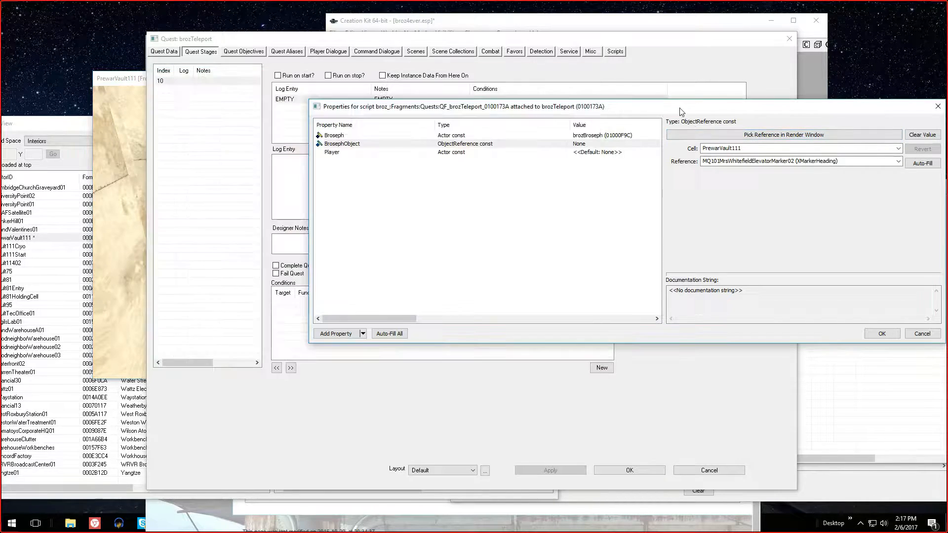
left_click(525, 135)
left_click(585, 144)
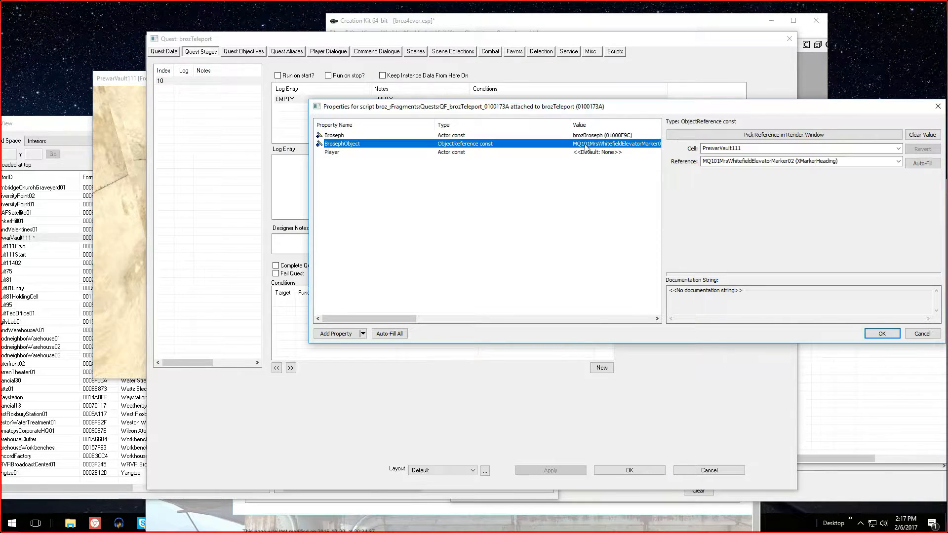
left_click(881, 333)
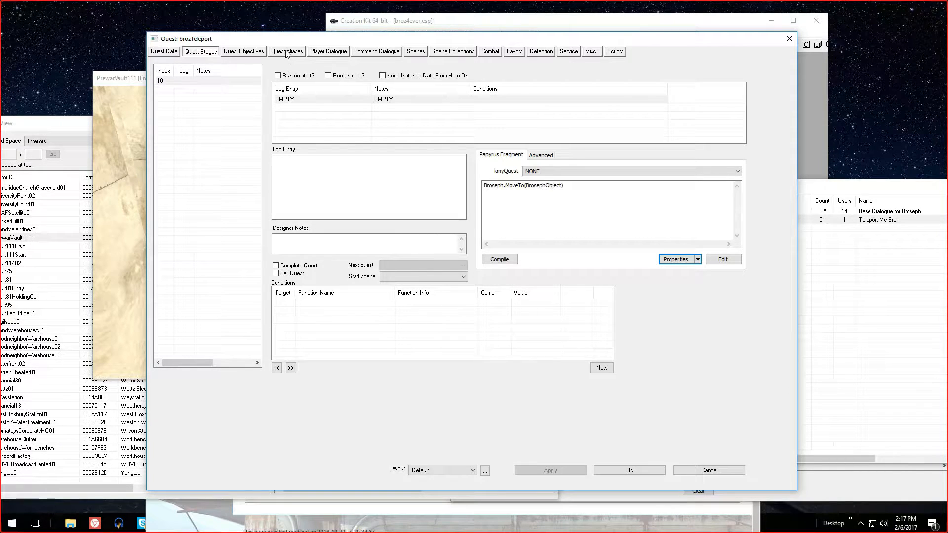
Add a new reference alias named Broseph to the brozTeleport quest
left_click(504, 185)
double_click(503, 185)
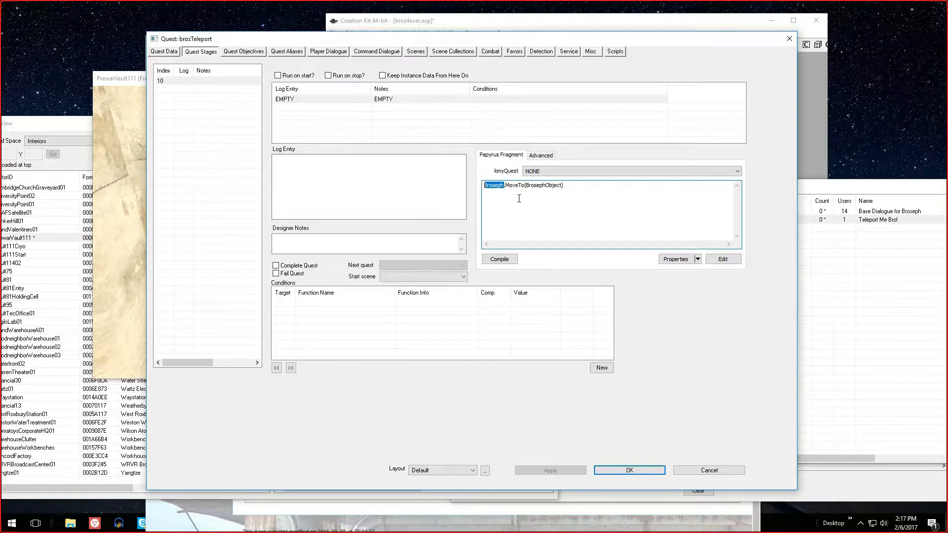
left_click(285, 53)
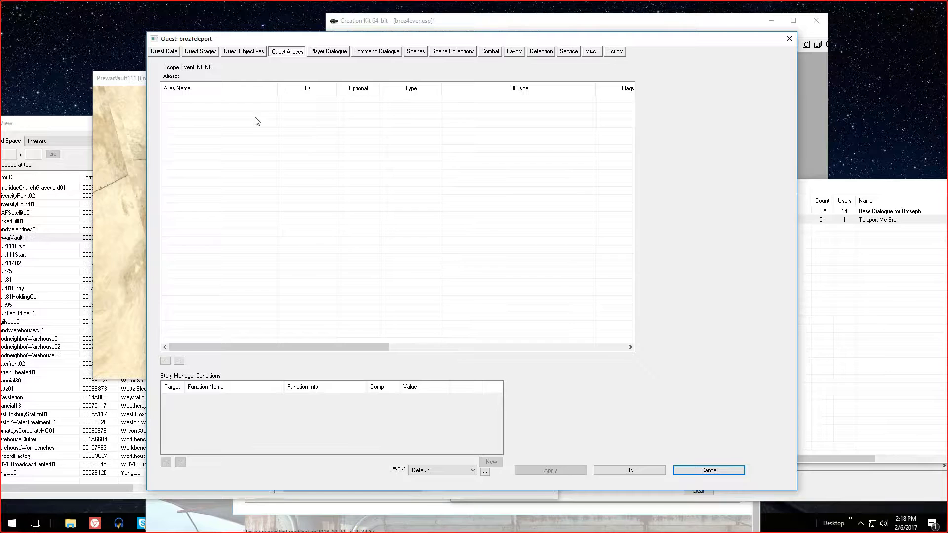
right_click(241, 111)
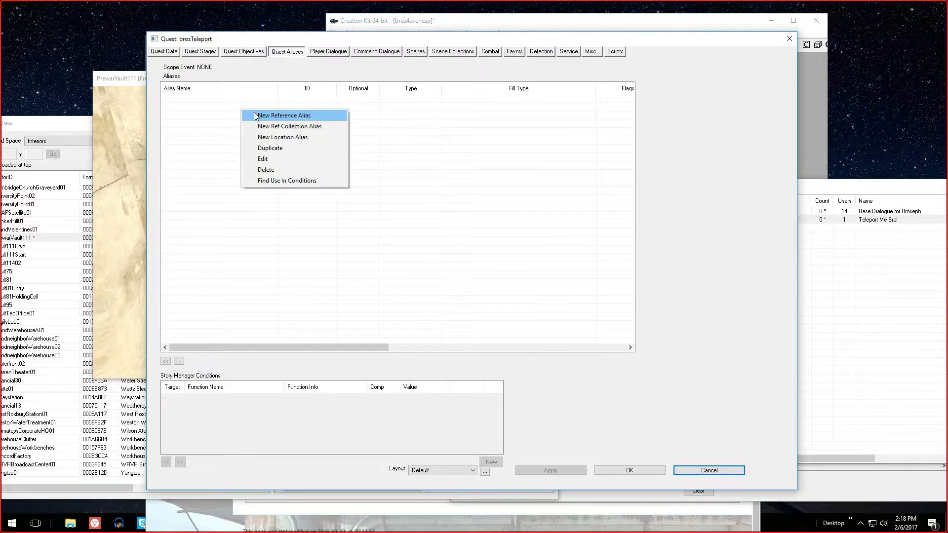
left_click(255, 115)
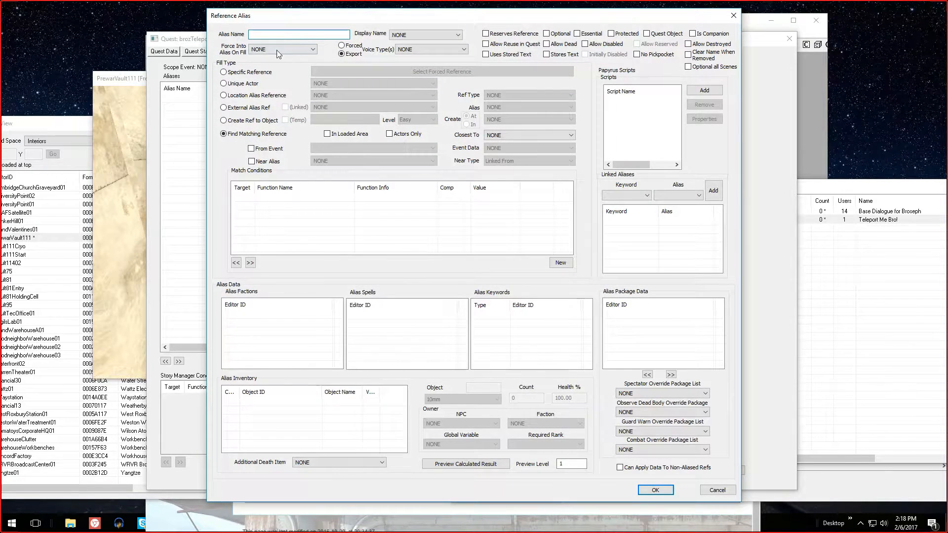
type("Br")
Fill the Broseph alias with the unique actor brozBroseph and accept the alias
left_click(246, 83)
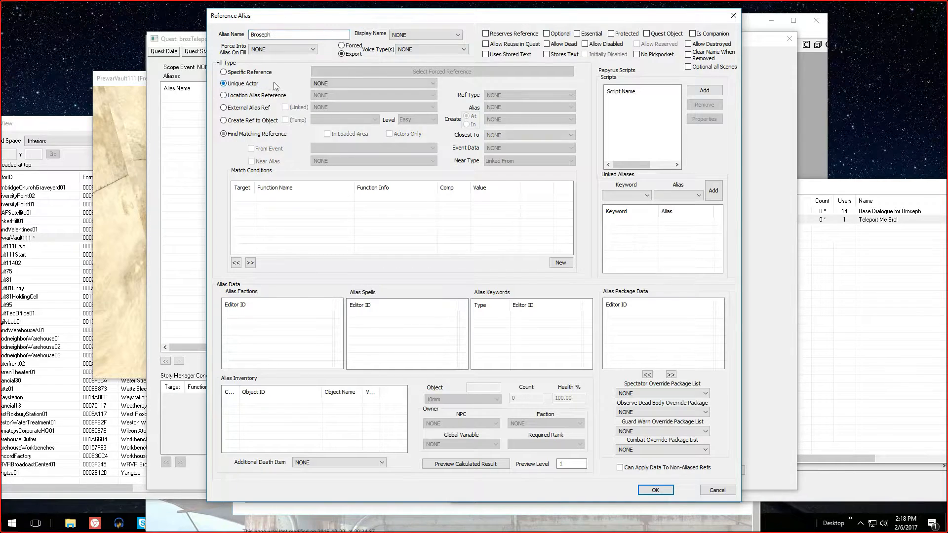
left_click(339, 85)
type("brozBroseph")
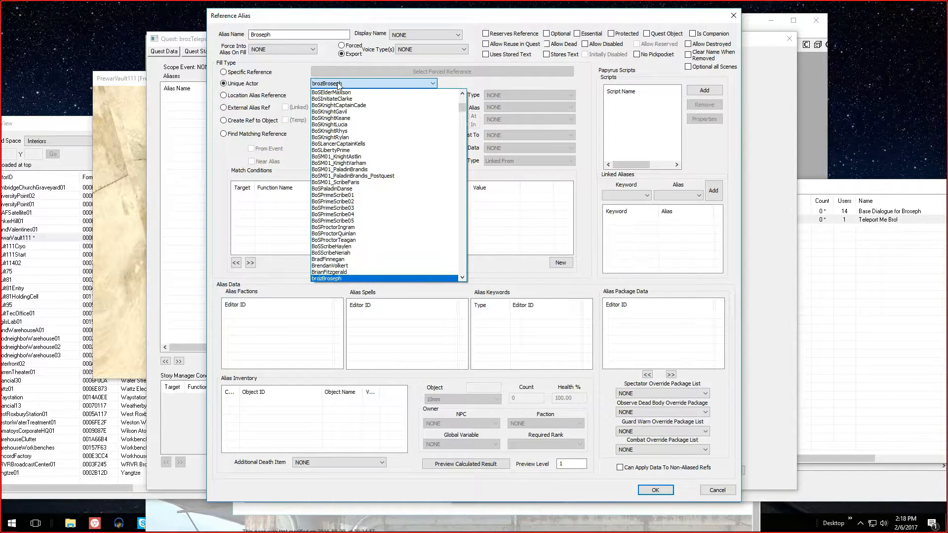
key("Return")
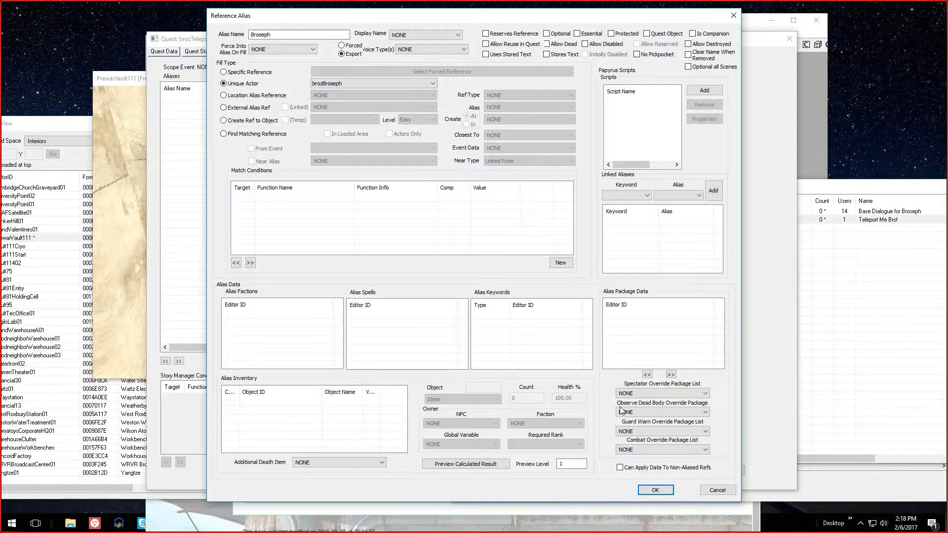
left_click(655, 490)
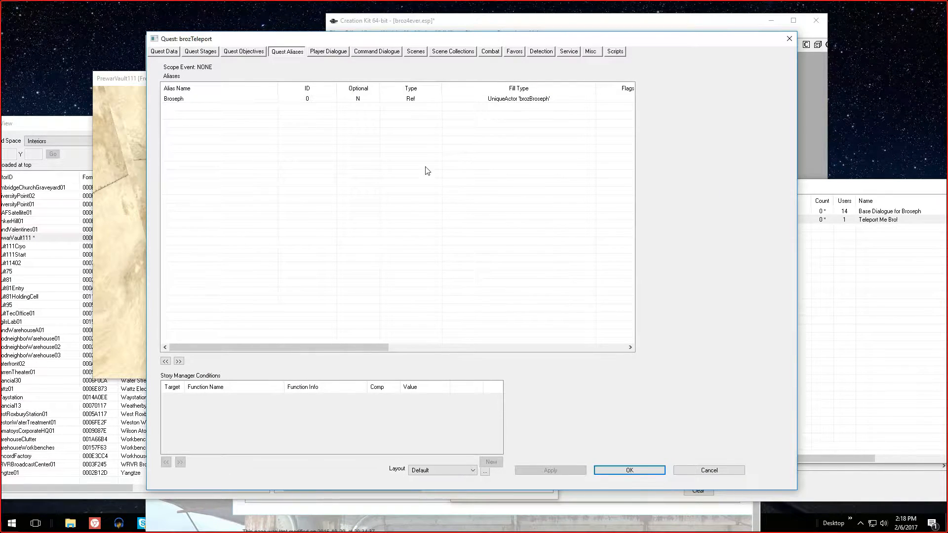
left_click(468, 98)
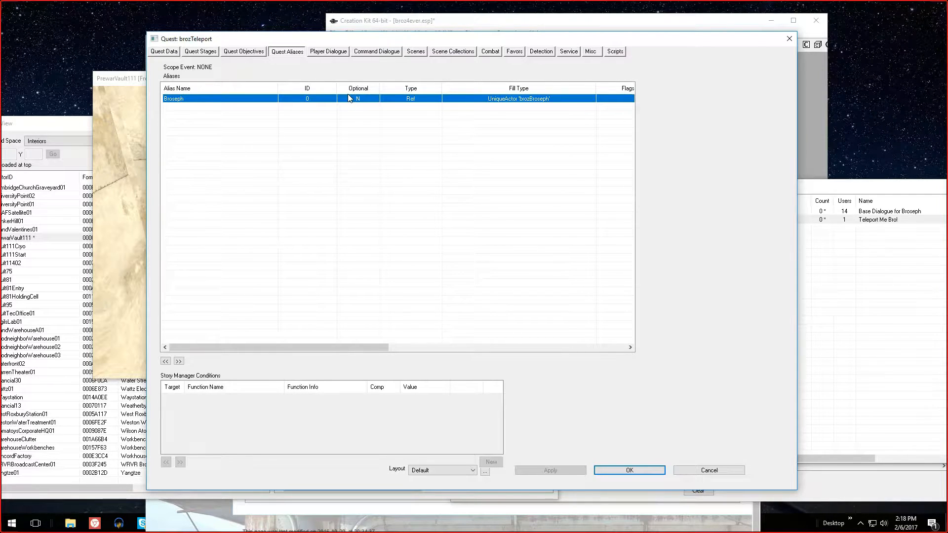
Change Broseph to Alias_Broseph in stage 10's Papyrus fragment and create the Alias_Broseph property
left_click(208, 52)
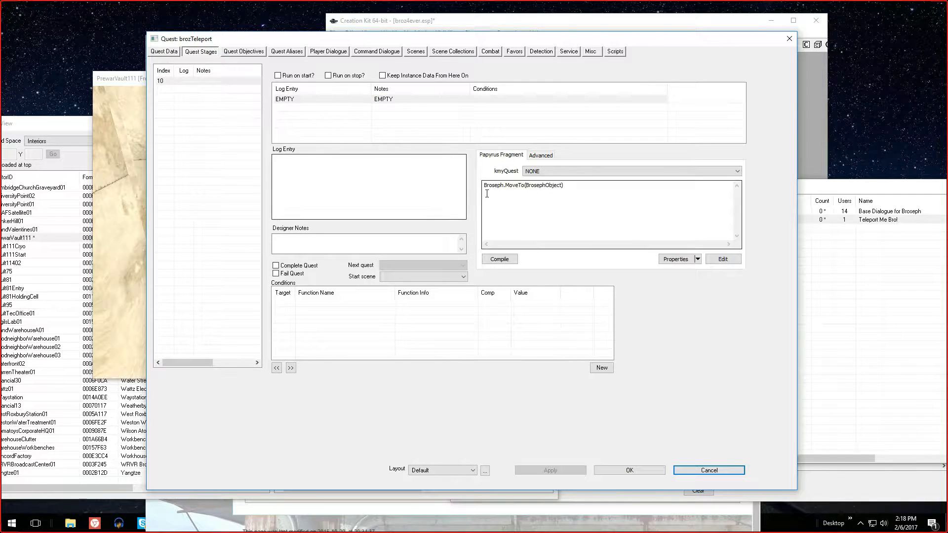
left_click(569, 187)
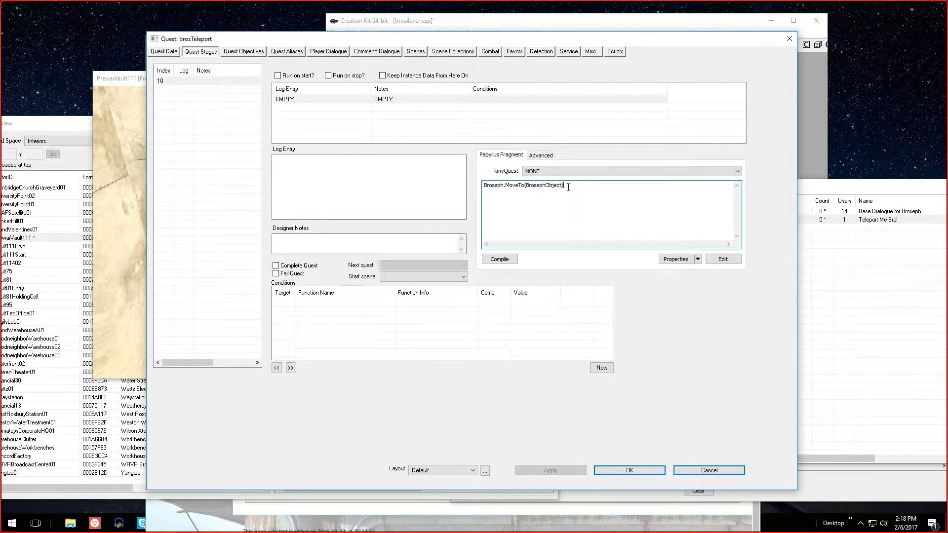
type("Alias")
type("Alias_")
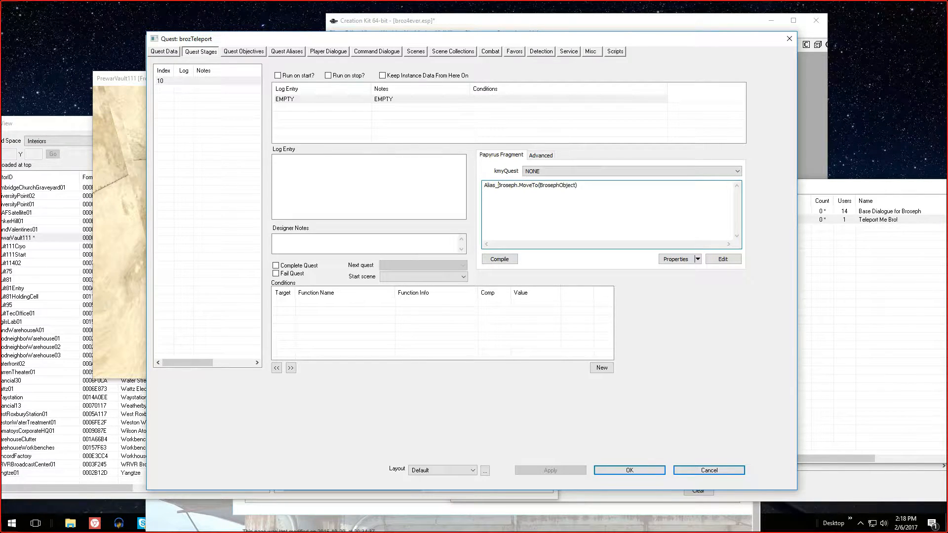
left_click(698, 259)
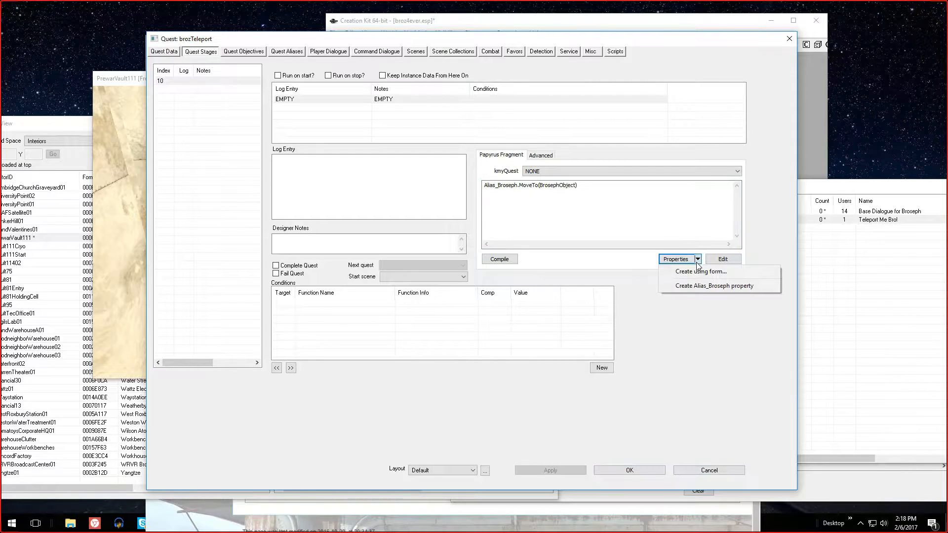
left_click(704, 286)
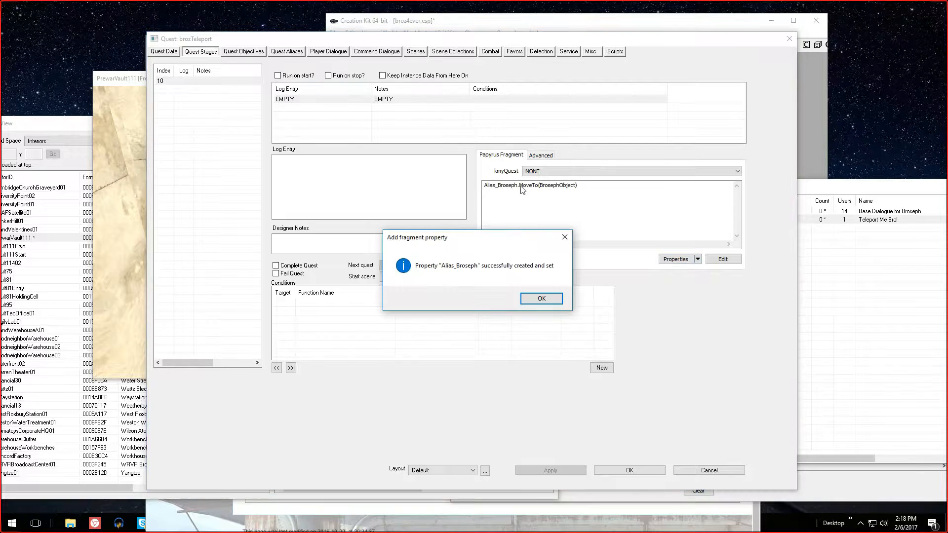
key("Return")
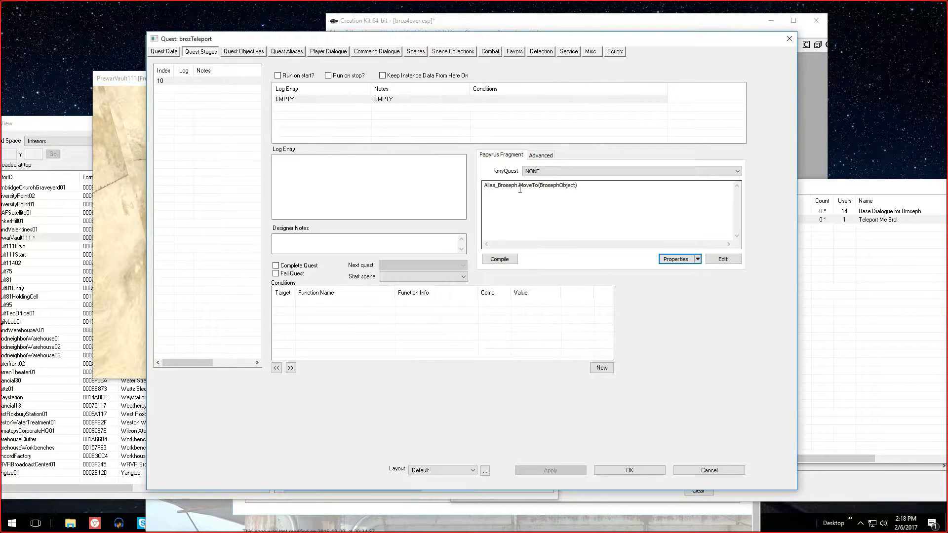
Insert GetActorRef() before the MoveTo call, making the fragment Alias_Broseph.GetActorRef().MoveTo(BrosephObject), and compile it
left_click(519, 188)
type("GetAc")
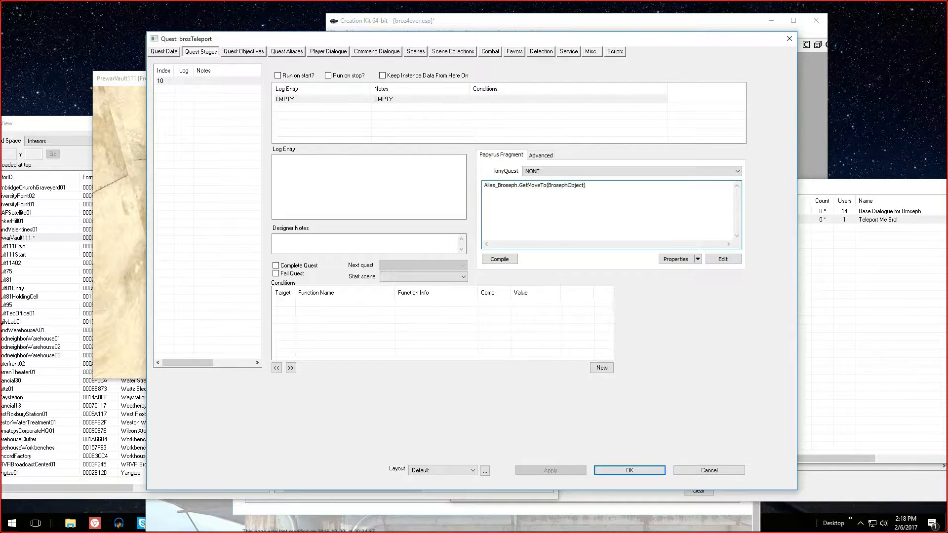
type("torRef().")
left_click(516, 260)
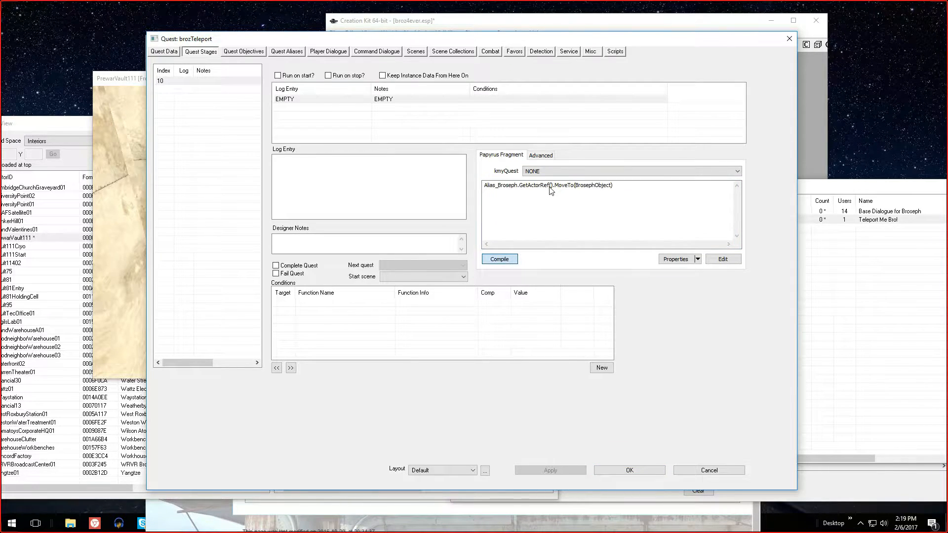
Reselect stage 10's log entry and enter the designer note "Moves Broseph to Vault"
left_click(609, 185)
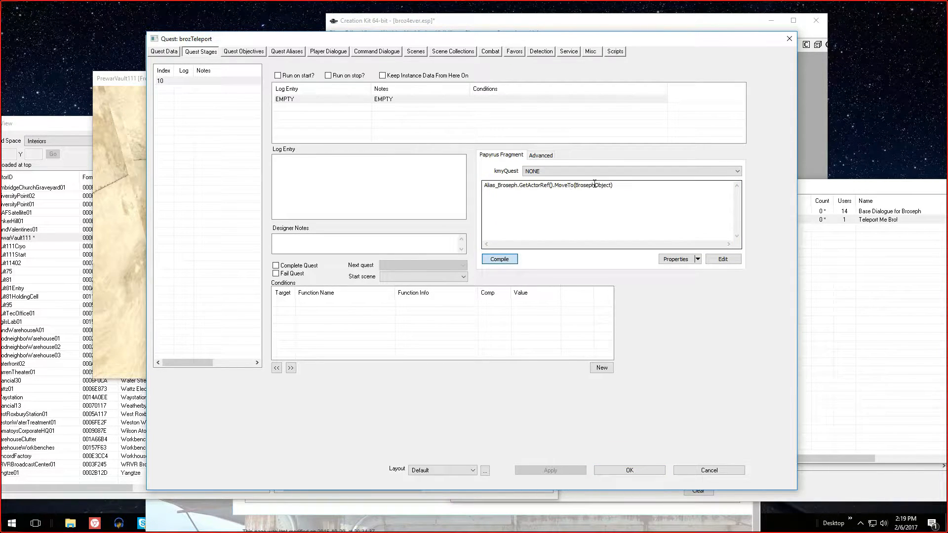
left_click_drag(616, 185, 483, 185)
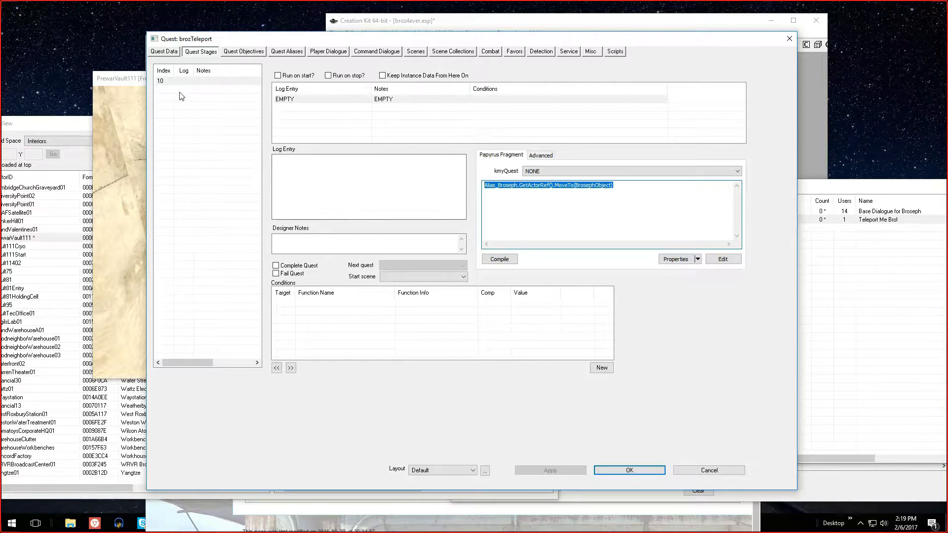
left_click(302, 117)
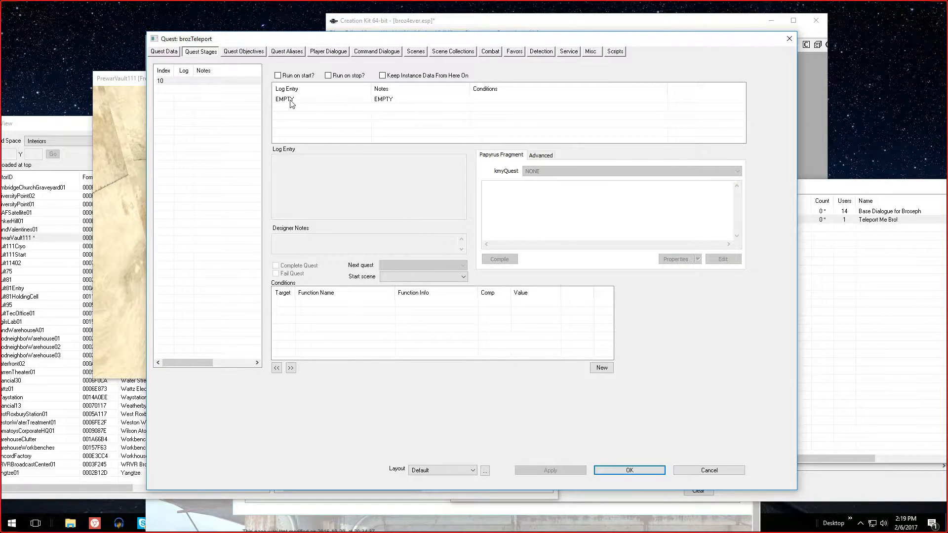
left_click(288, 101)
left_click(378, 241)
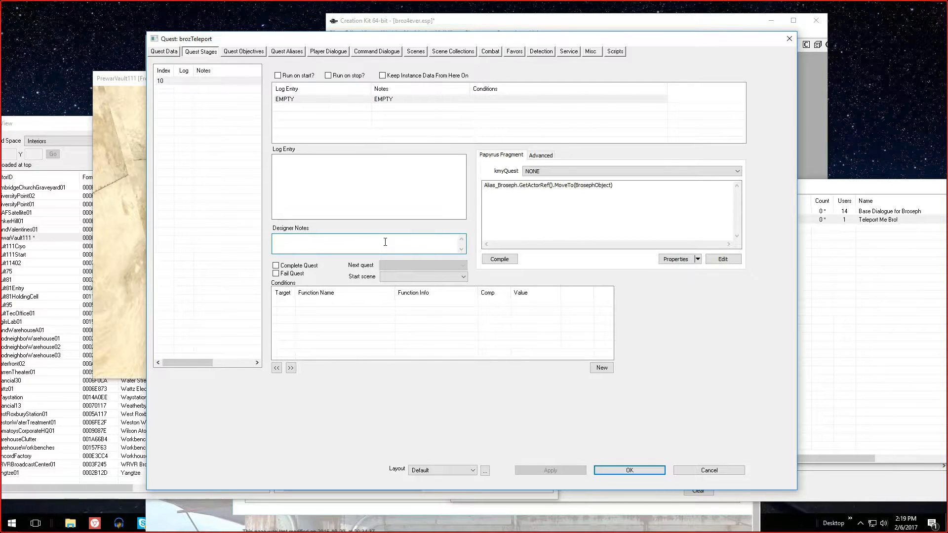
type("Moves Broseph to Vault")
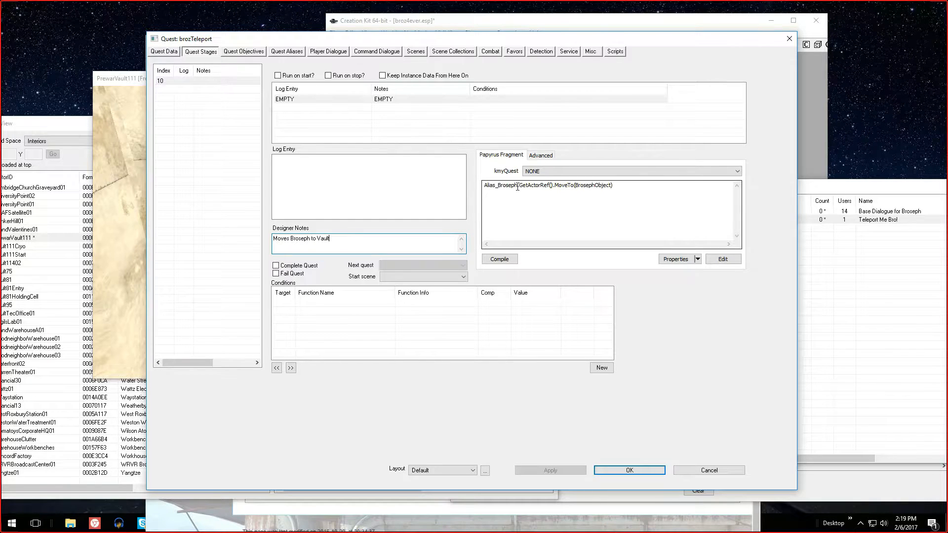
Review the types and values of the fragment script's Broseph, Alias_Broseph and BrosephObject properties, and close the property list
left_click(625, 186)
key("ctrl+a")
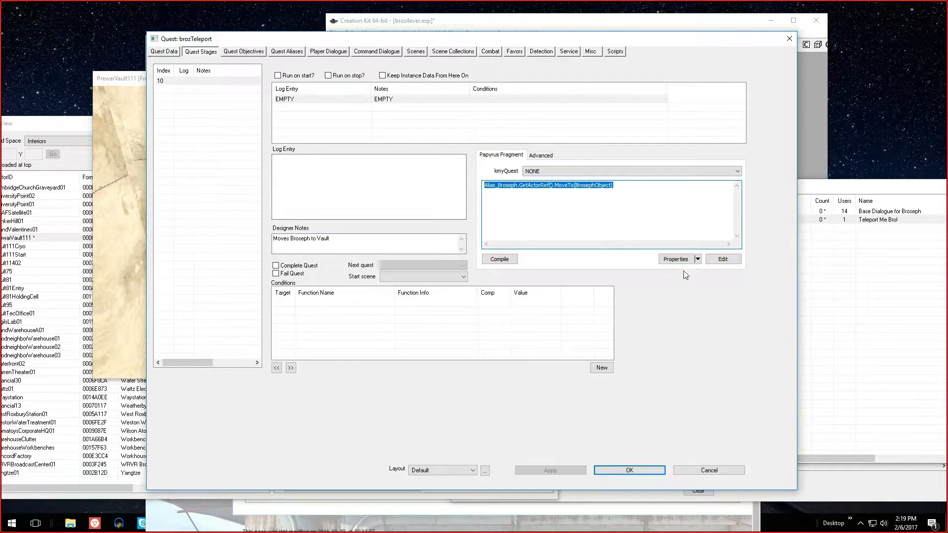
left_click(699, 261)
left_click(674, 260)
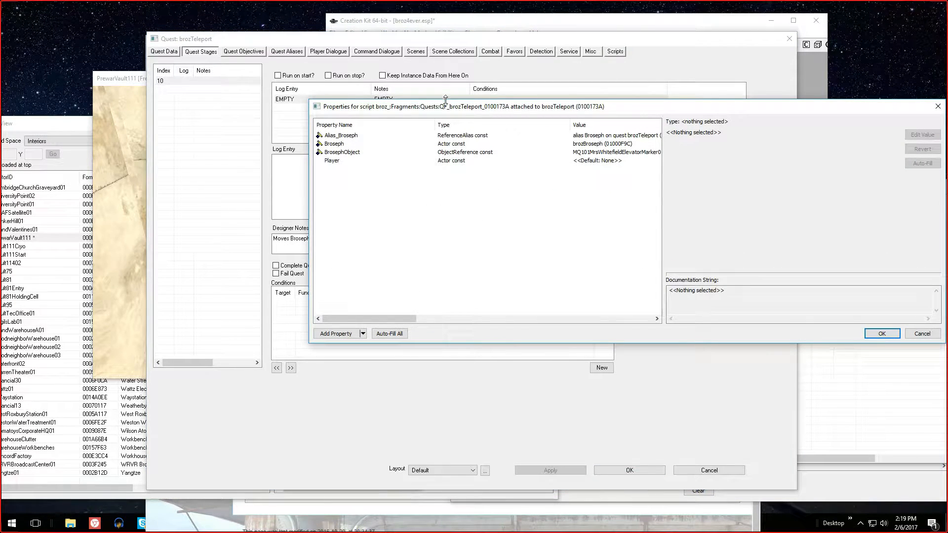
left_click_drag(458, 107, 328, 105)
left_click(329, 142)
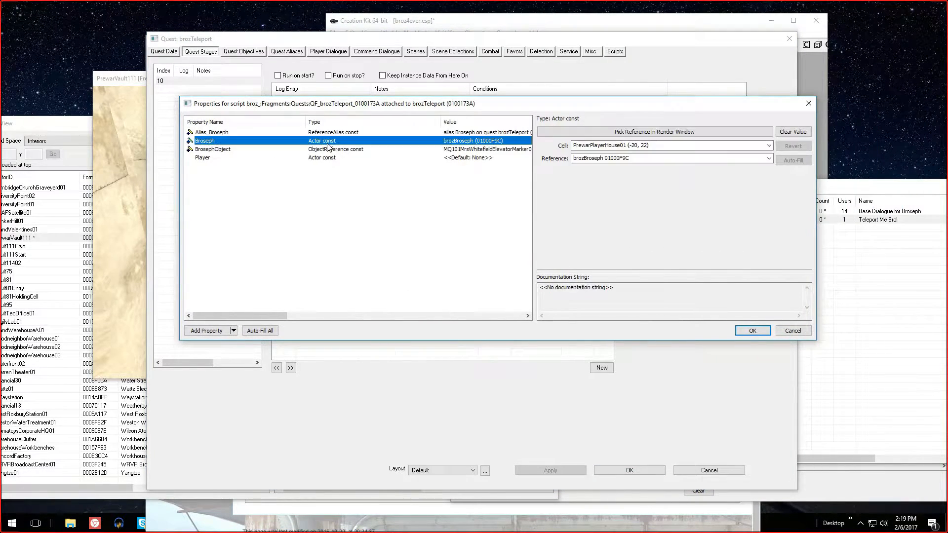
left_click(351, 133)
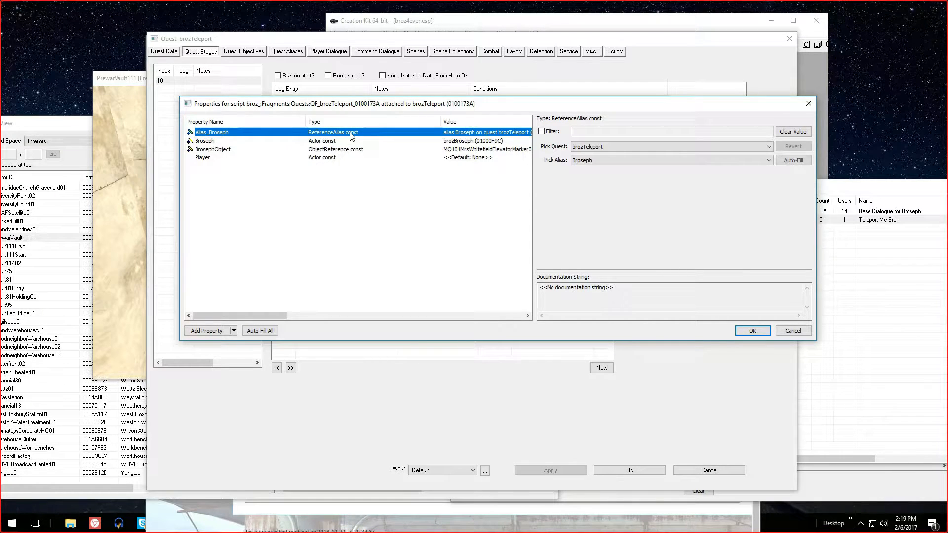
left_click(345, 150)
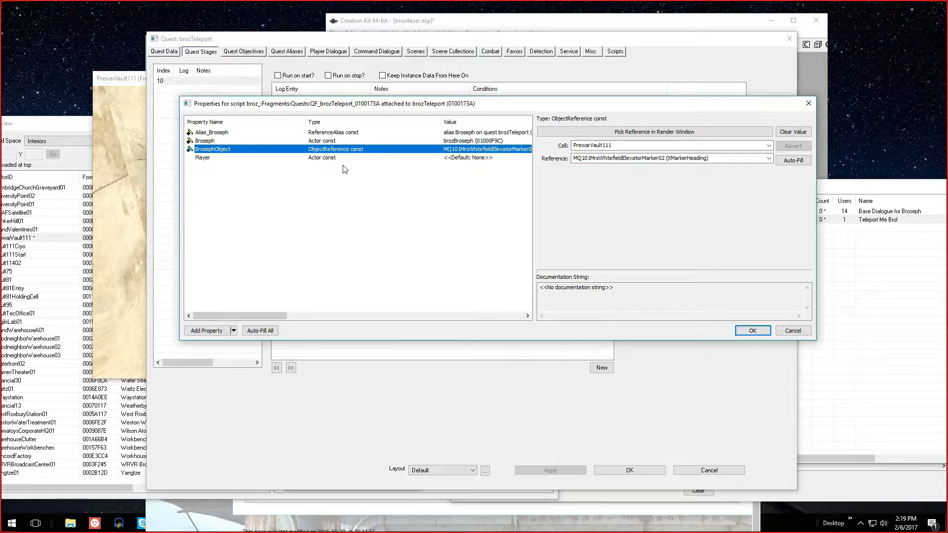
left_click(752, 331)
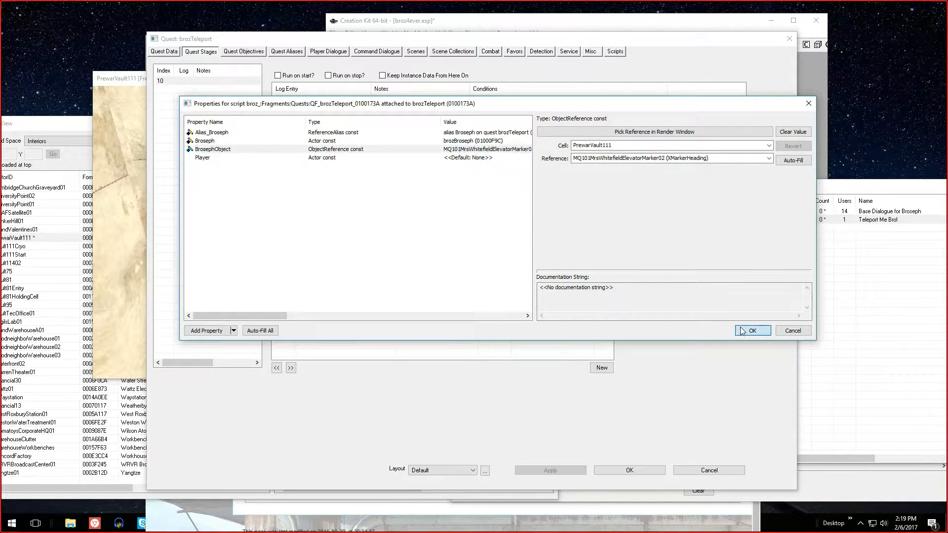
Compare the stage 10 MoveTo fragment with the destination marker on the elevator platform in PrewarVault111's Render window
left_click_drag(624, 188, 455, 182)
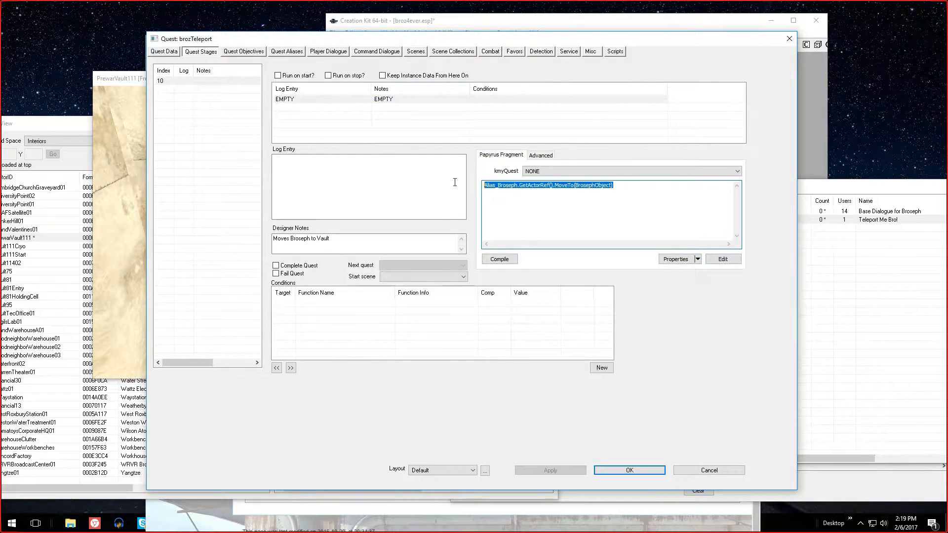
left_click_drag(381, 40, 669, 39)
left_click(368, 79)
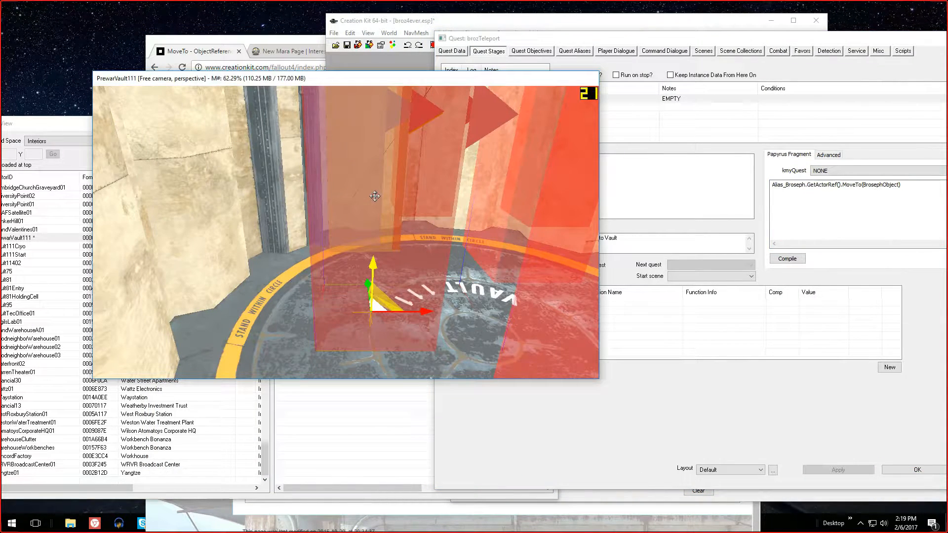
double_click(375, 197)
left_click(445, 386)
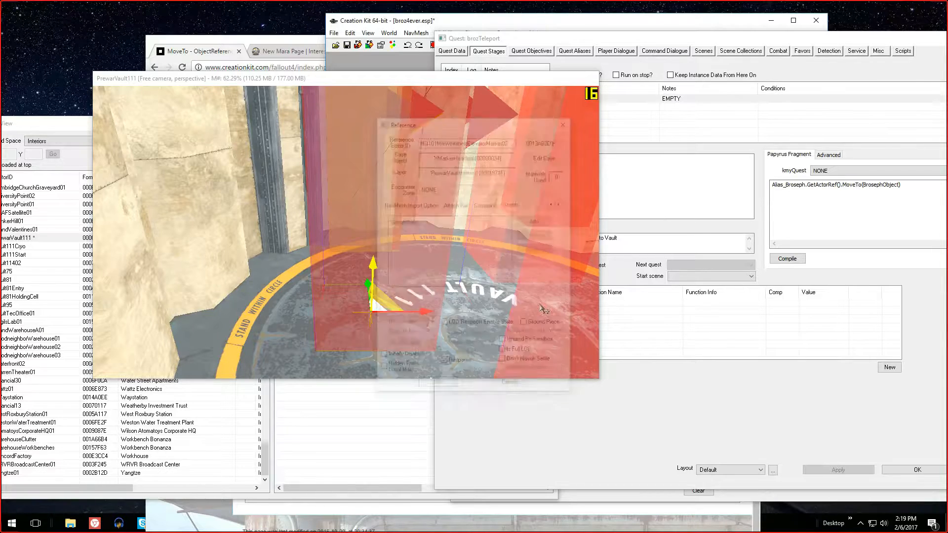
left_click_drag(742, 43, 556, 43)
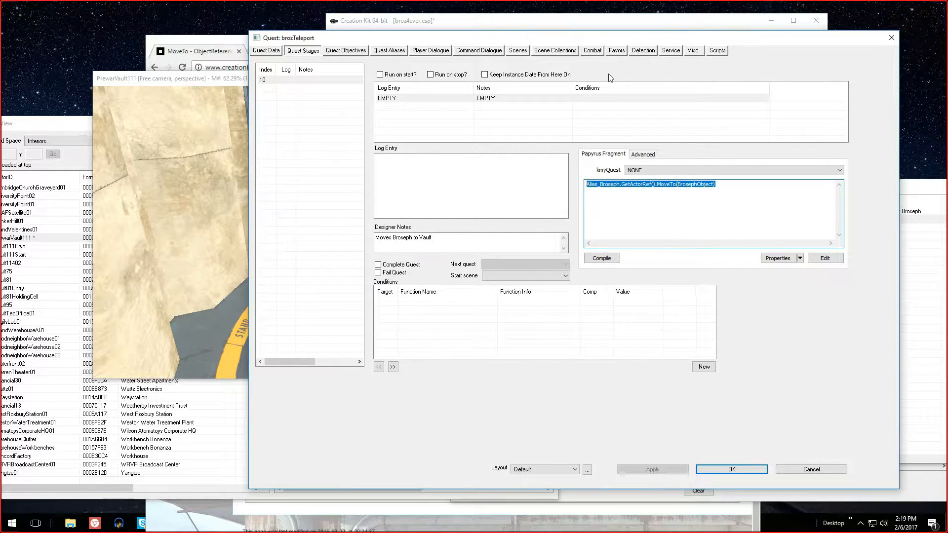
left_click(229, 79)
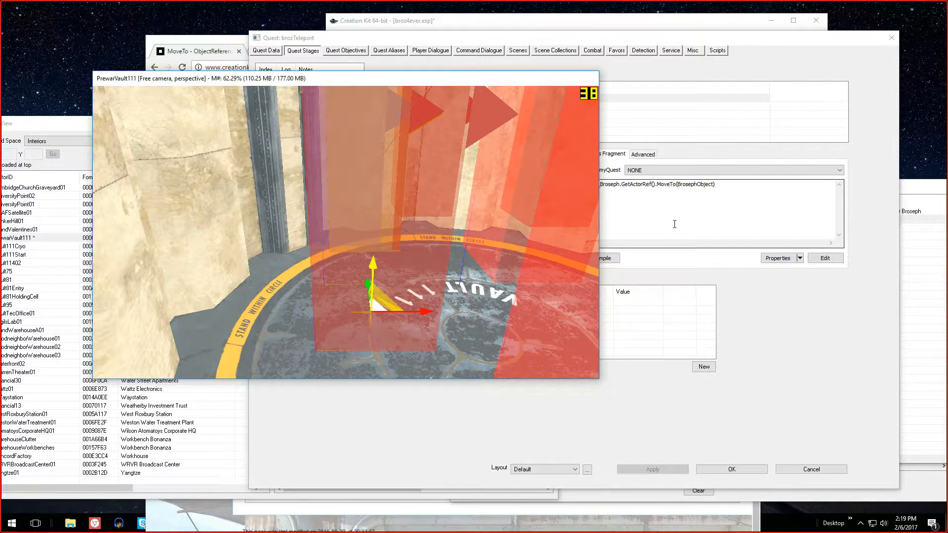
left_click(706, 198)
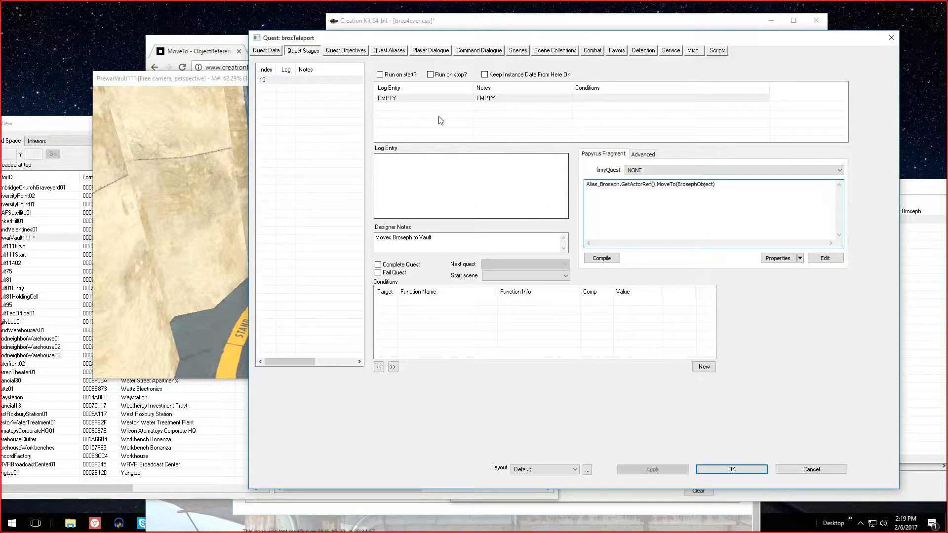
left_click(204, 79)
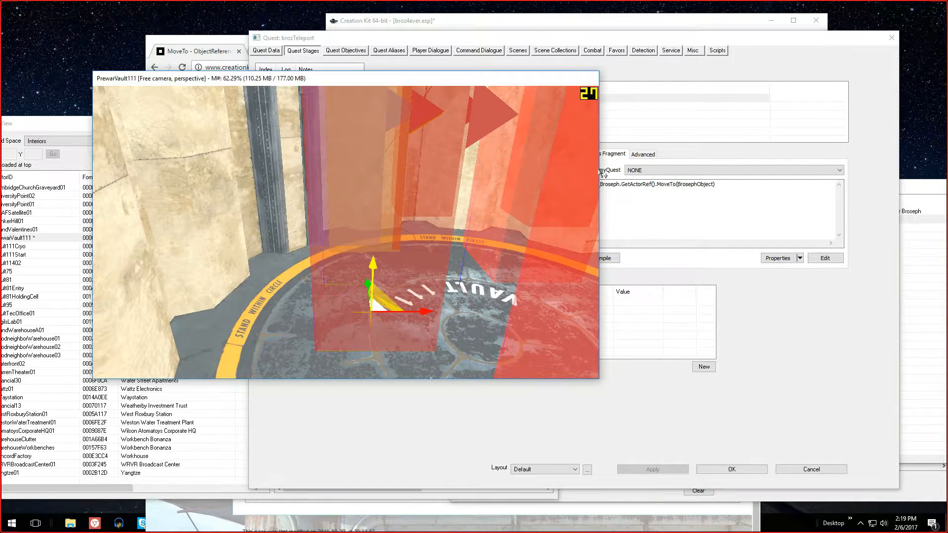
Examine PrewarVault111 in the Render window, from the elevator platform past the vault entrance to the character standing by the inner door
left_click(661, 187)
left_click(233, 96)
scroll(311, 151, "down", 7)
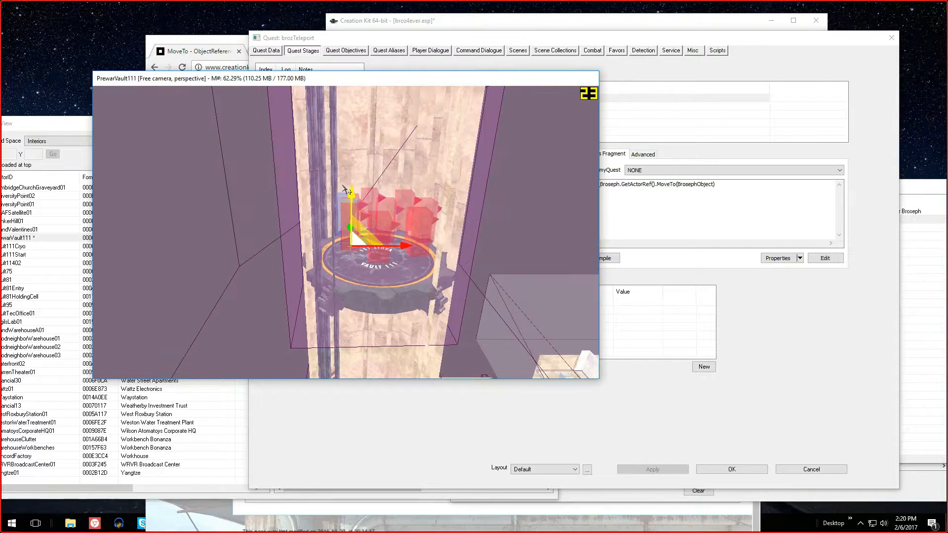
scroll(347, 191, "down", 3)
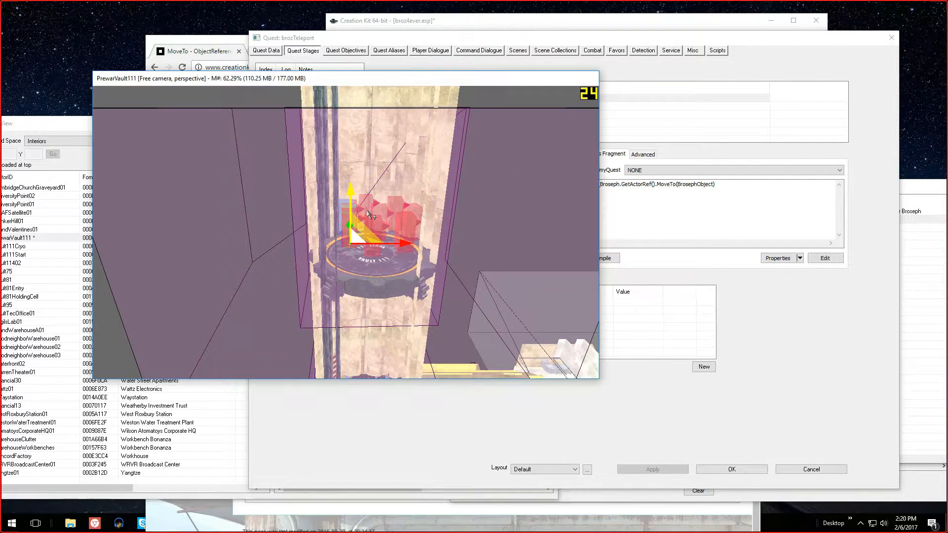
mouse_move(374, 211)
middle_mouse_down()
mouse_move(426, 228)
mouse_move(445, 227)
mouse_move(446, 214)
middle_mouse_up()
scroll(405, 209, "up", 5)
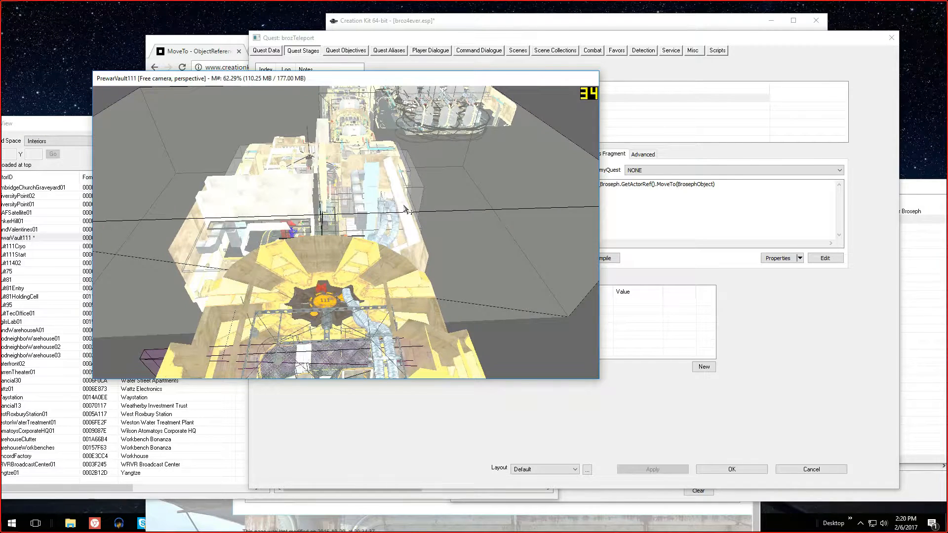
scroll(406, 210, "up", 3)
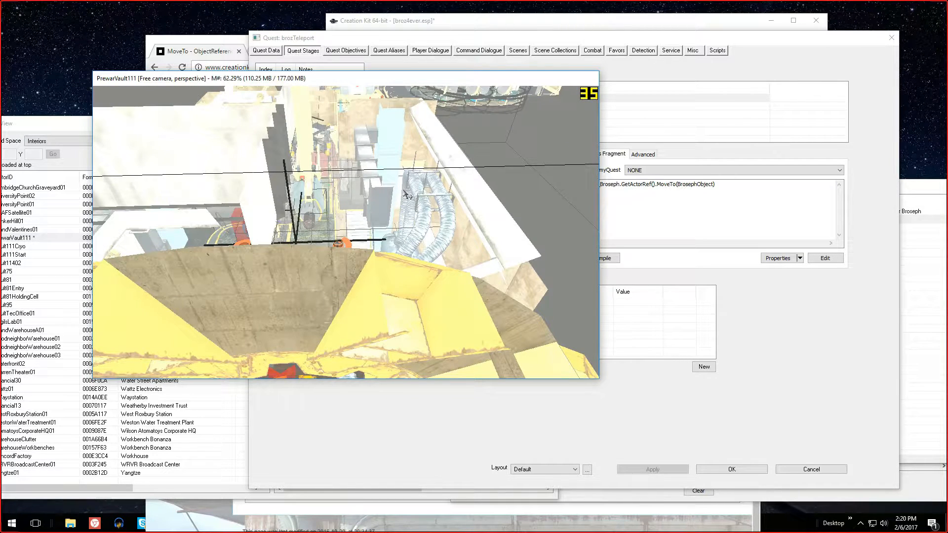
scroll(405, 194, "up", 3)
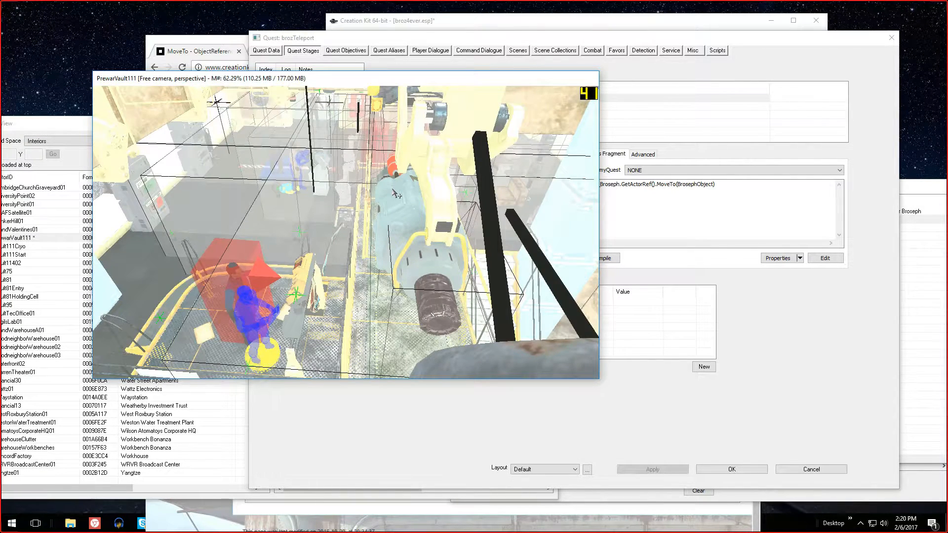
scroll(396, 189, "down", 3)
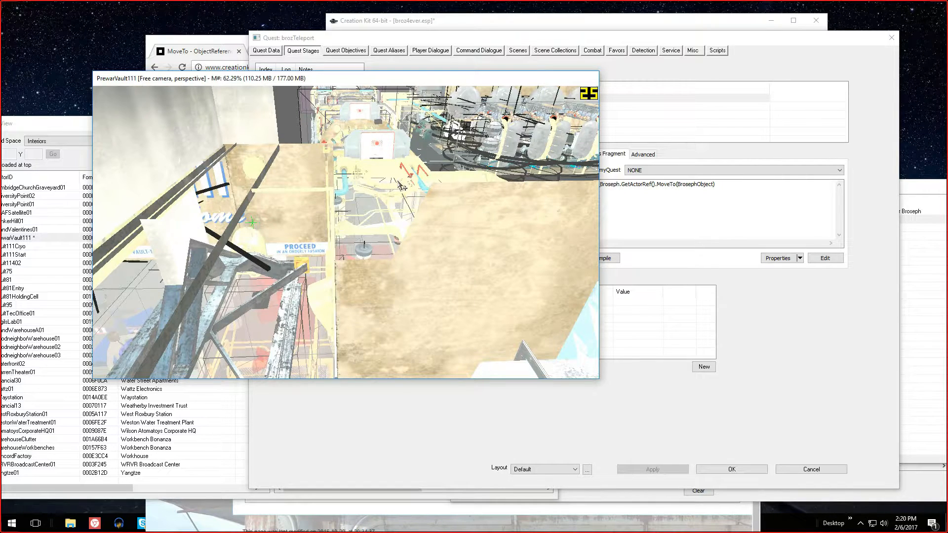
scroll(398, 195, "down", 5)
scroll(398, 196, "up", 5)
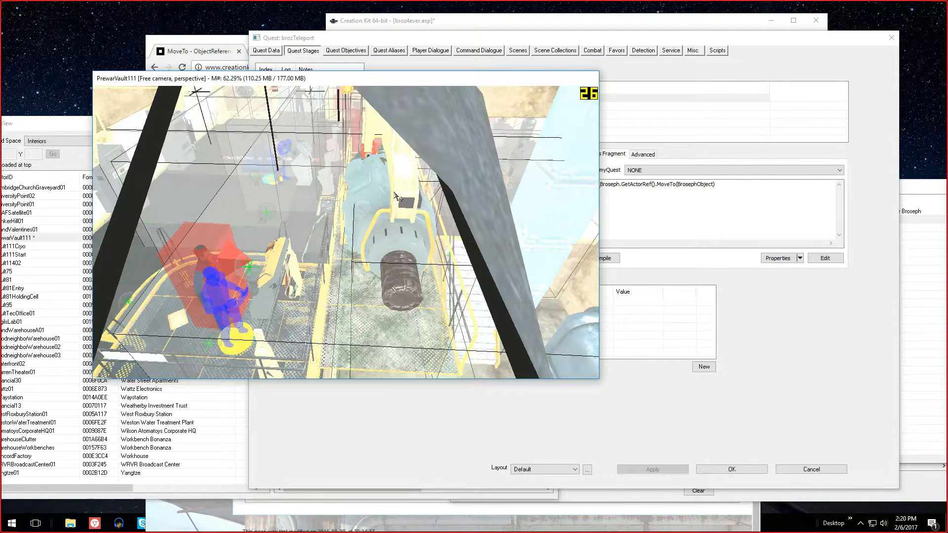
scroll(390, 196, "up", 2)
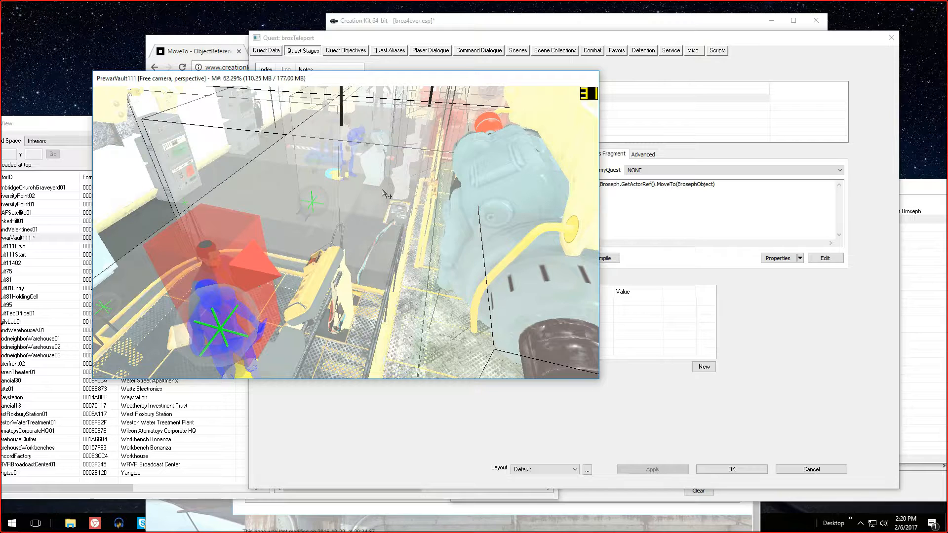
middle_click_drag(385, 194, 396, 179, "shift")
scroll(396, 179, "up", 2)
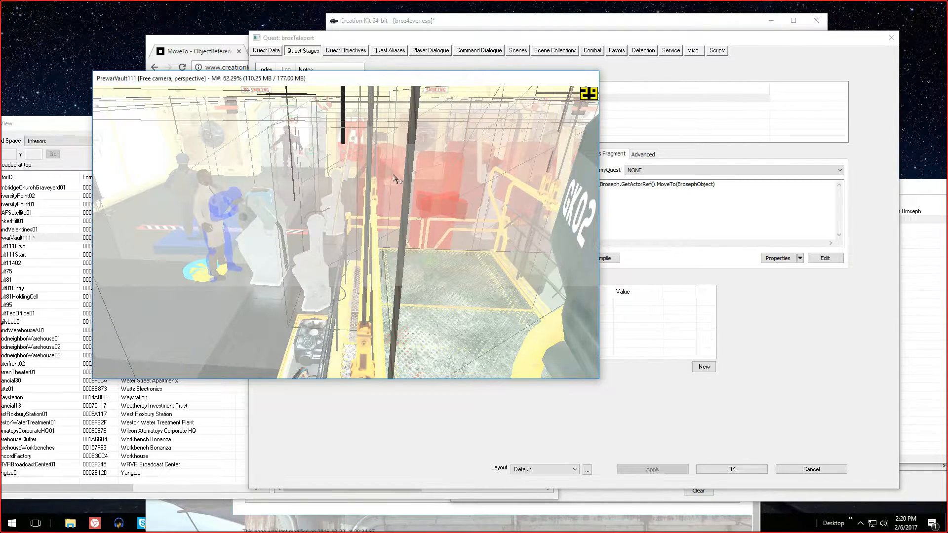
scroll(395, 178, "up", 3)
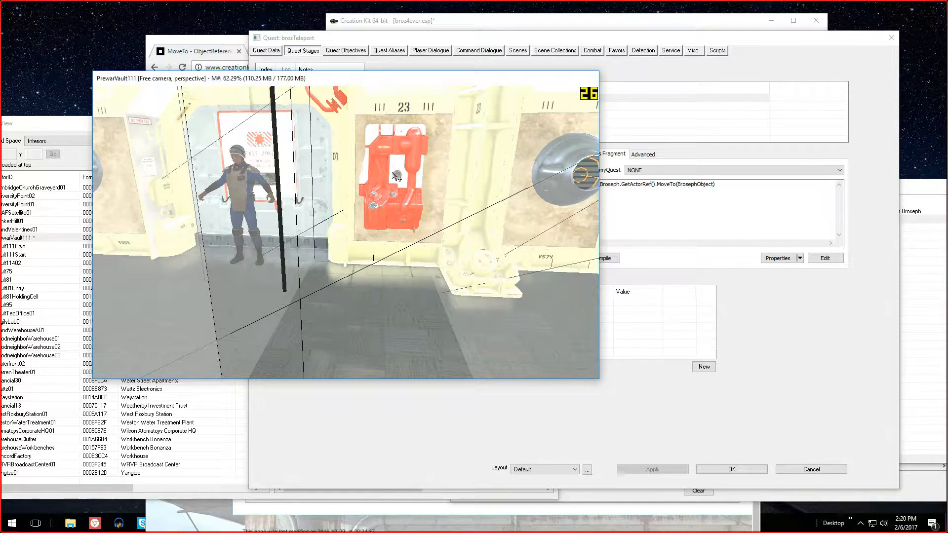
middle_click_drag(393, 172, 393, 184)
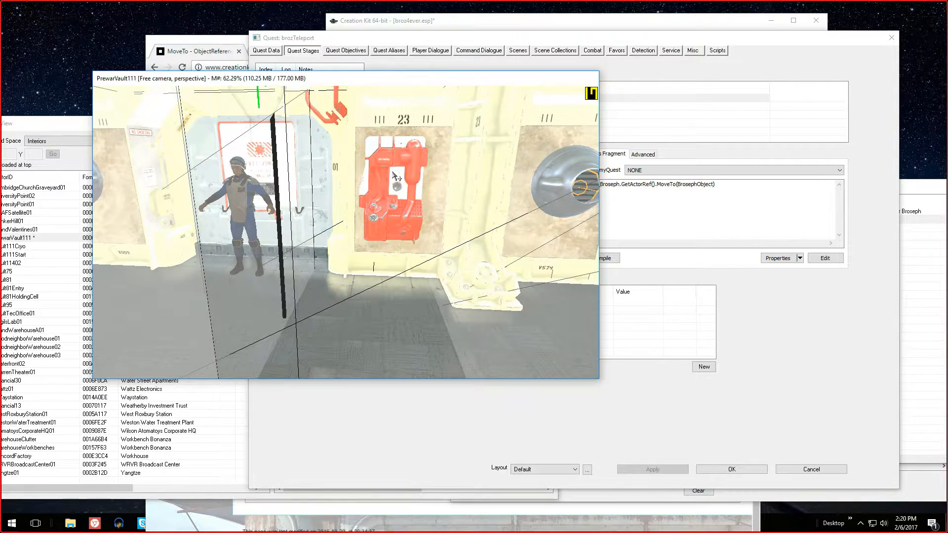
Save the brozTeleport quest with its stage 10 fragment and close the quest
left_click(407, 40)
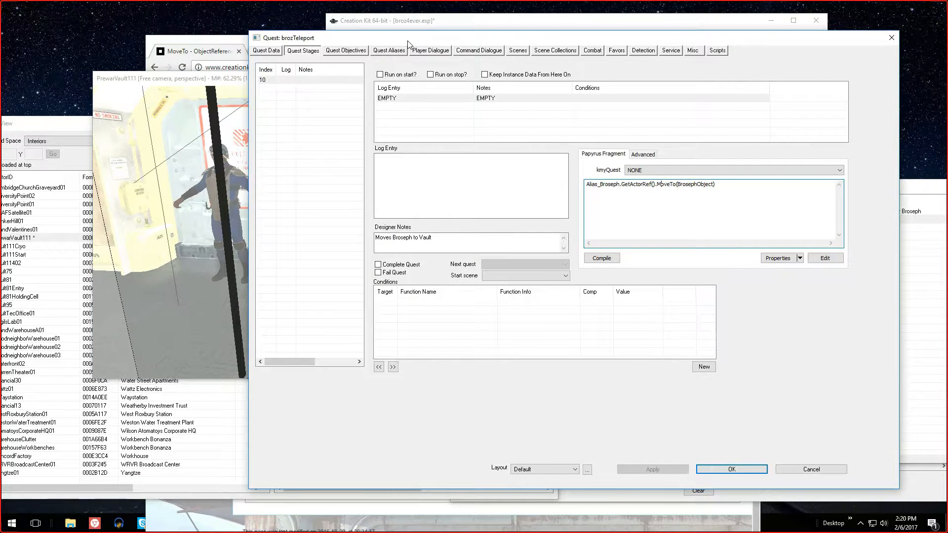
left_click(740, 466)
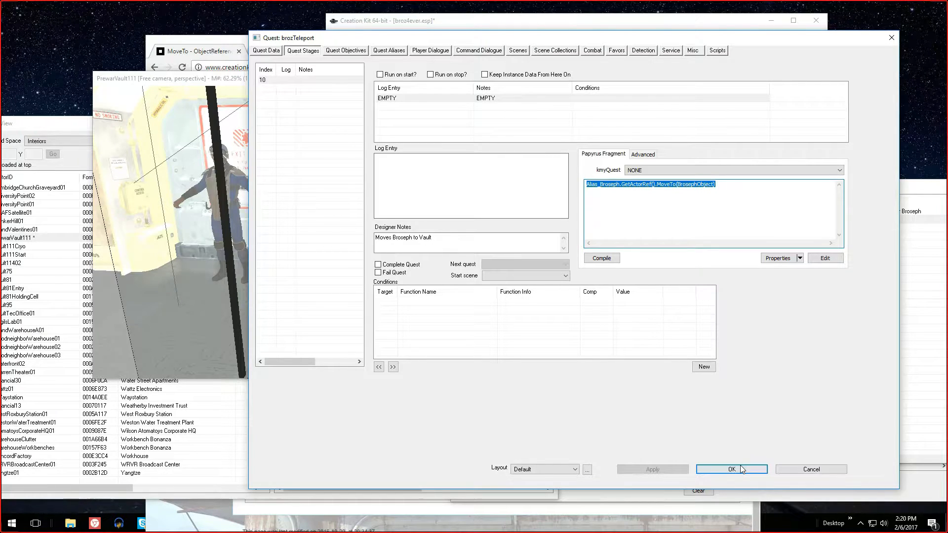
left_click(739, 466)
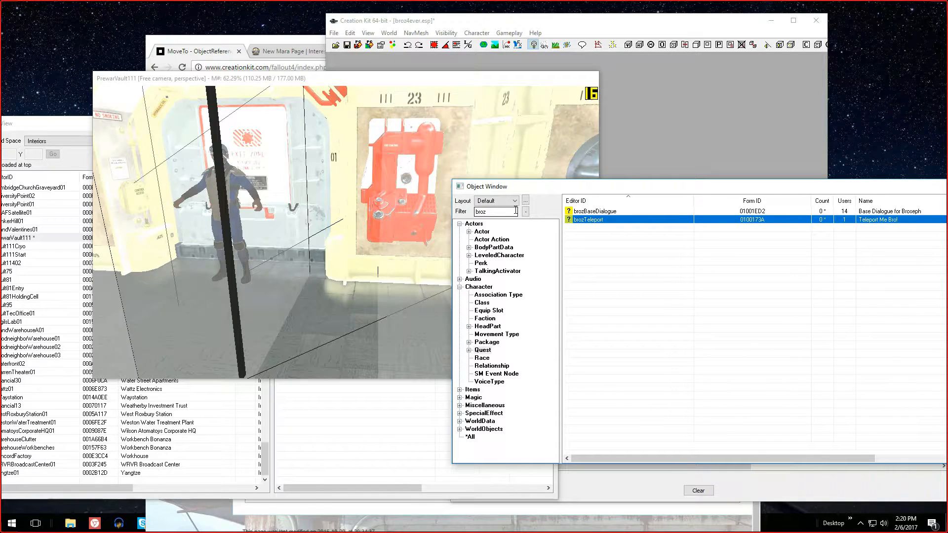
Inspect the brozTwilStachio actor from the actor list, including a preview of the head
left_click(483, 231)
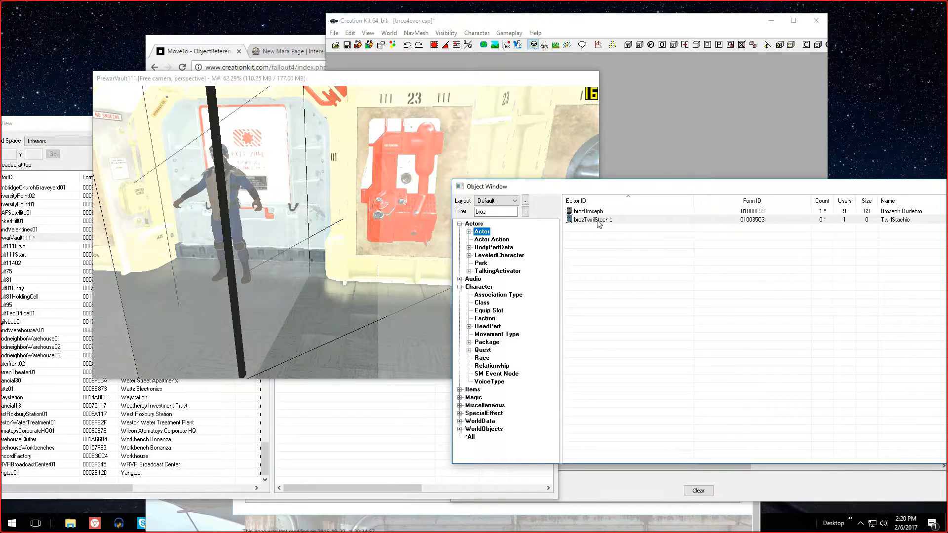
double_click(598, 220)
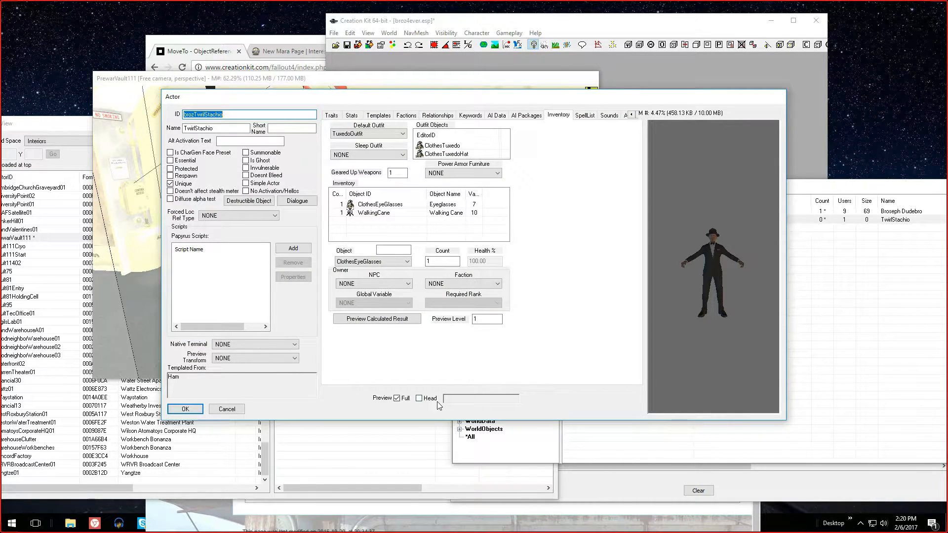
left_click(431, 401)
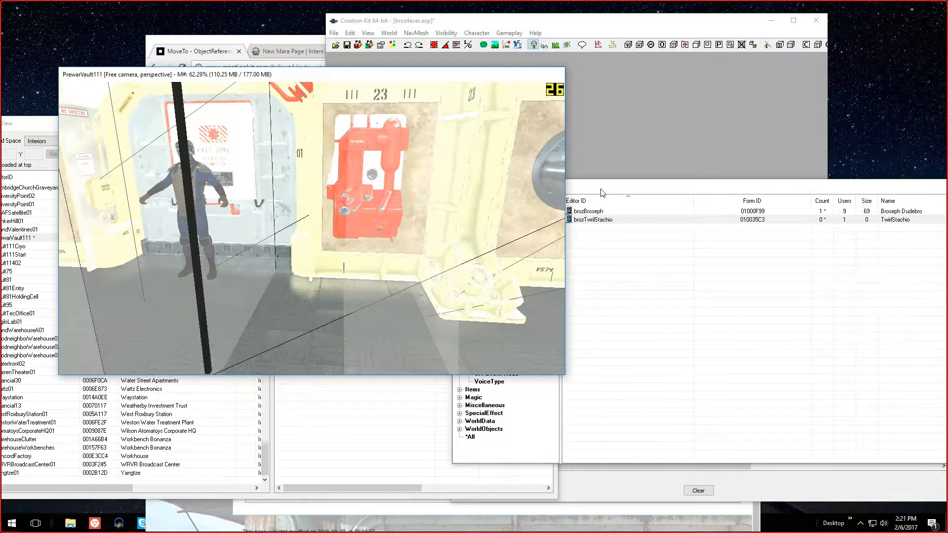
Shift the Object Window farther from the render view and open the brozTwilStachio actor's Editor ID for editing in the list
left_click_drag(602, 189, 632, 185)
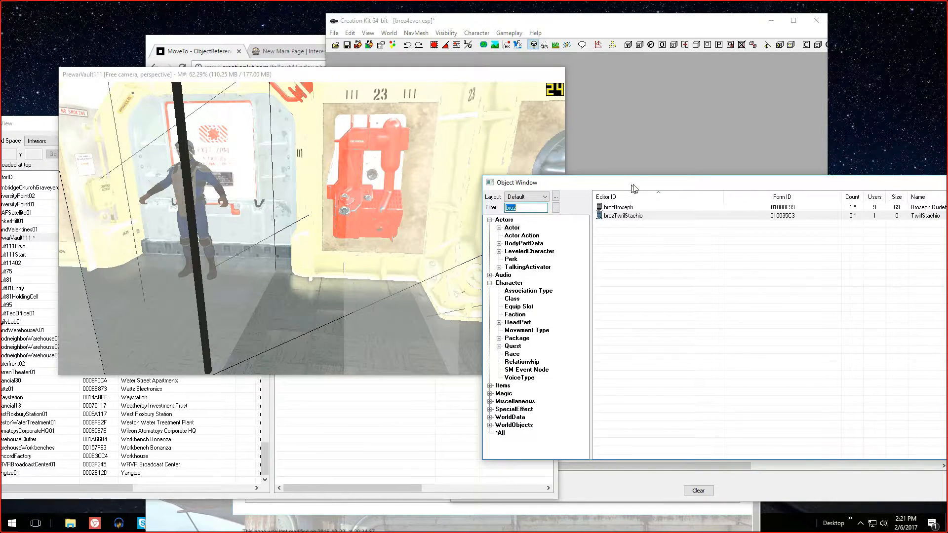
left_click_drag(634, 188, 640, 187)
left_click(638, 214)
left_click(637, 213)
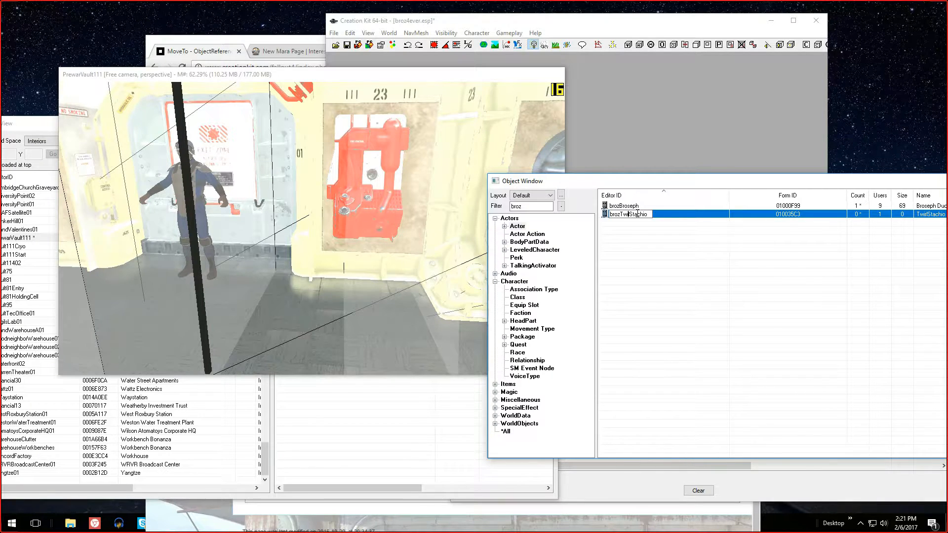
left_click(634, 222)
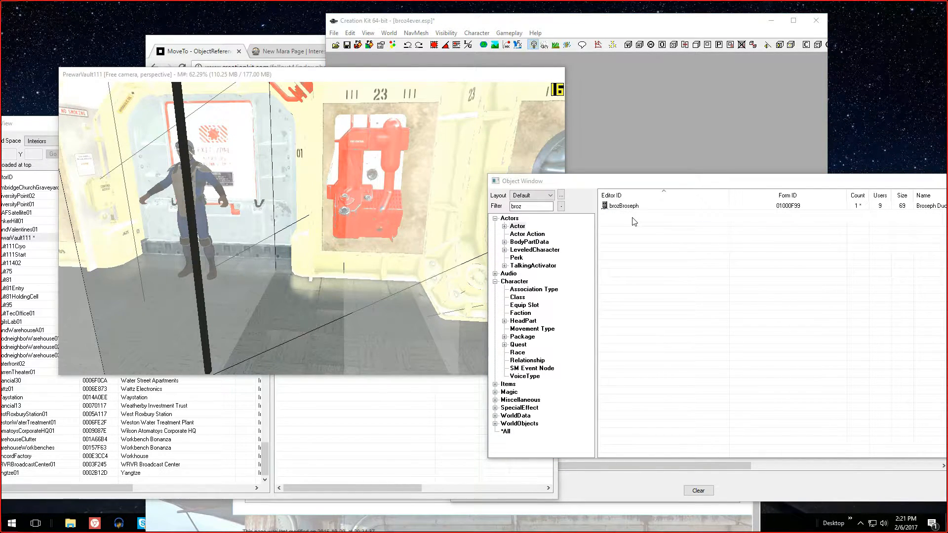
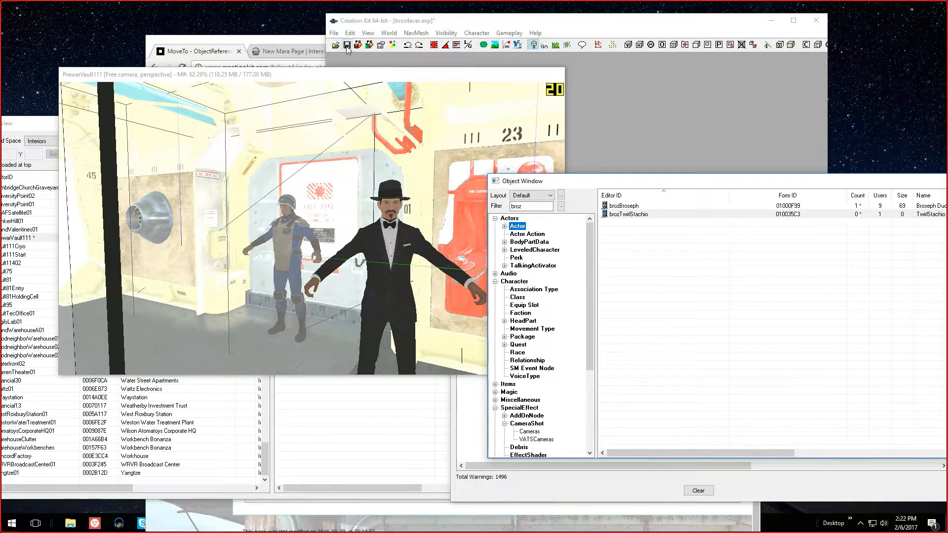
Save the broz4ever.esp plugin and look around the PrewarVault111 cell in the Render window
left_click(347, 47)
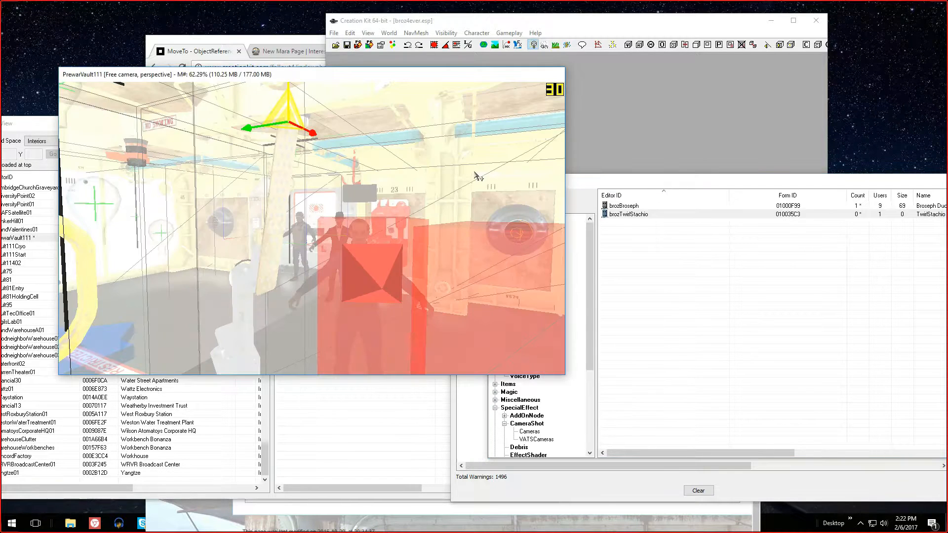
middle_click_drag(474, 176, 511, 179, "shift")
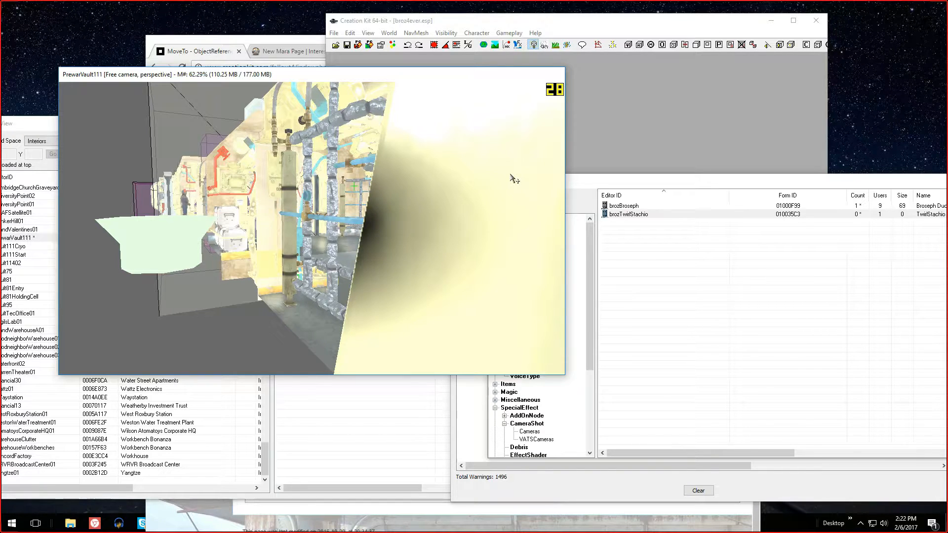
Load the Vault111Cryo cell, filter its objects by radroach and examine the cryo pod room in the Render window
double_click(229, 233)
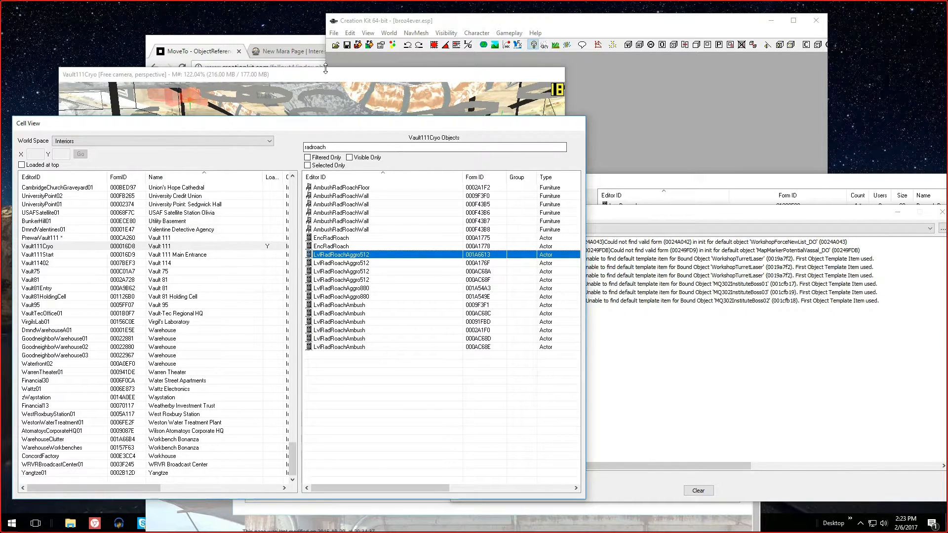
left_click(325, 69)
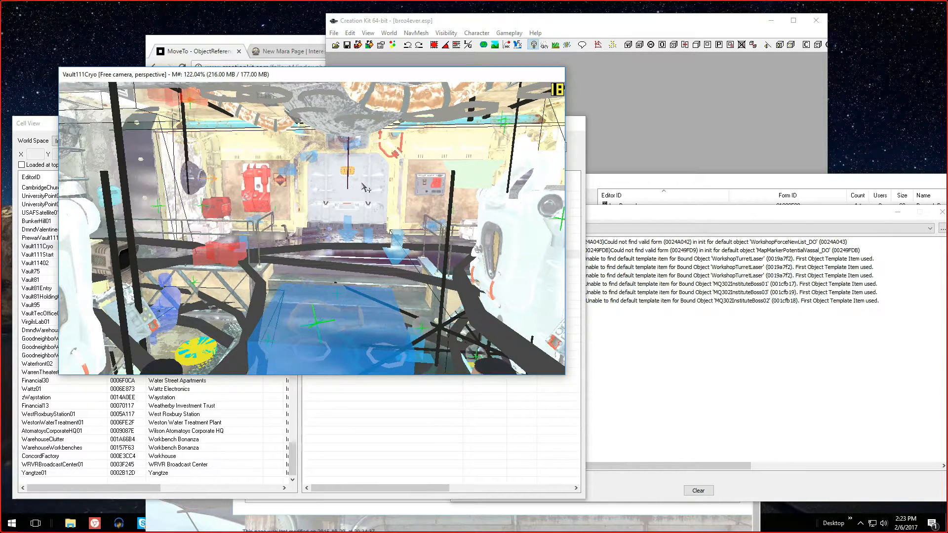
scroll(298, 299, "down", 3)
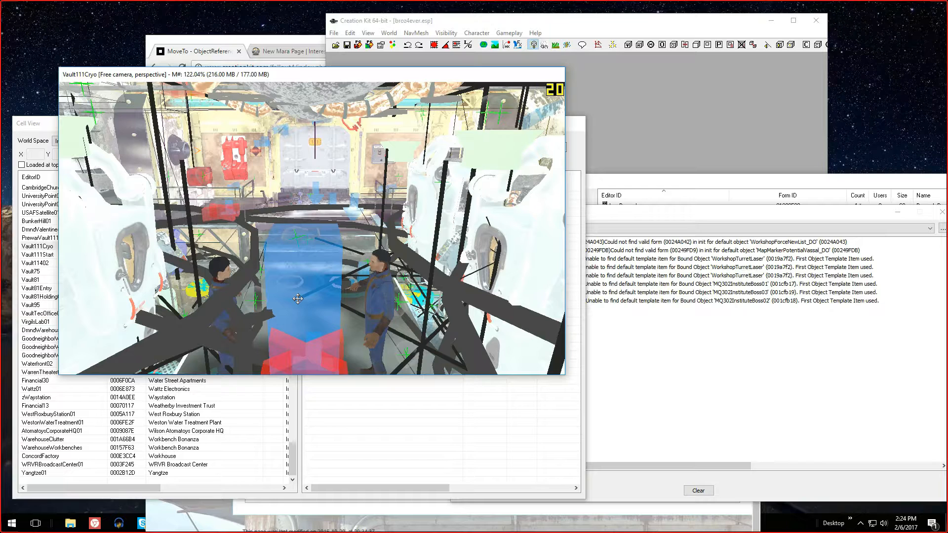
scroll(298, 299, "up", 3)
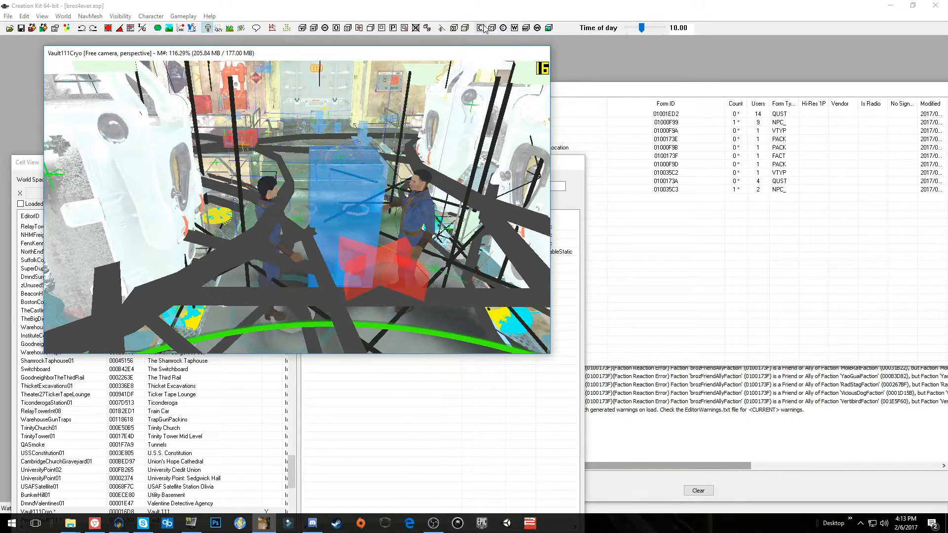
Create a trigger in Vault111Cryo from the DefaultSetStageTriggerPlayerOnly activator
left_click(302, 27)
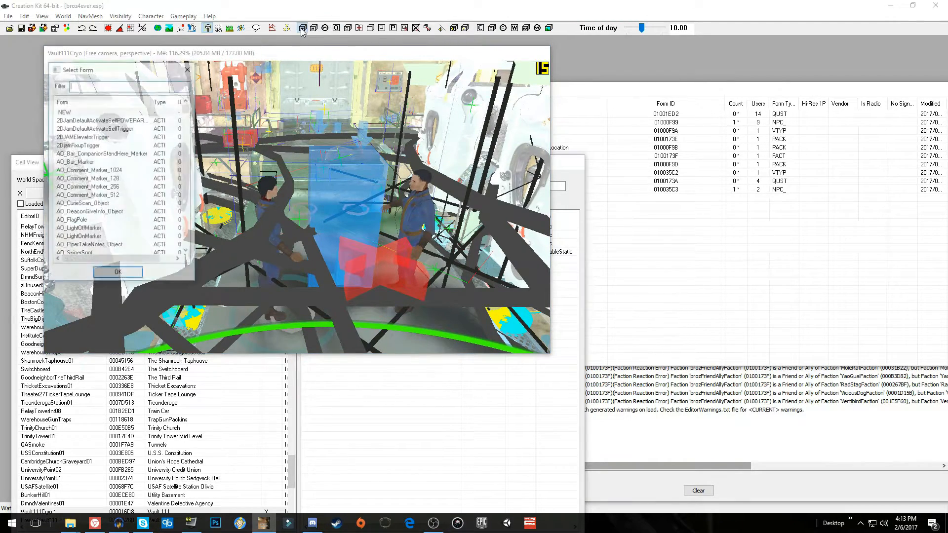
type("de")
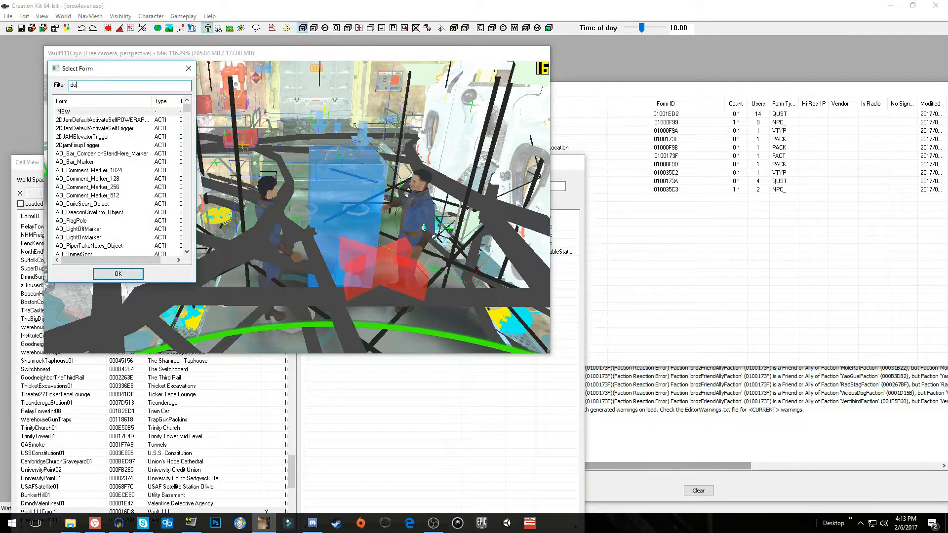
type("faultse")
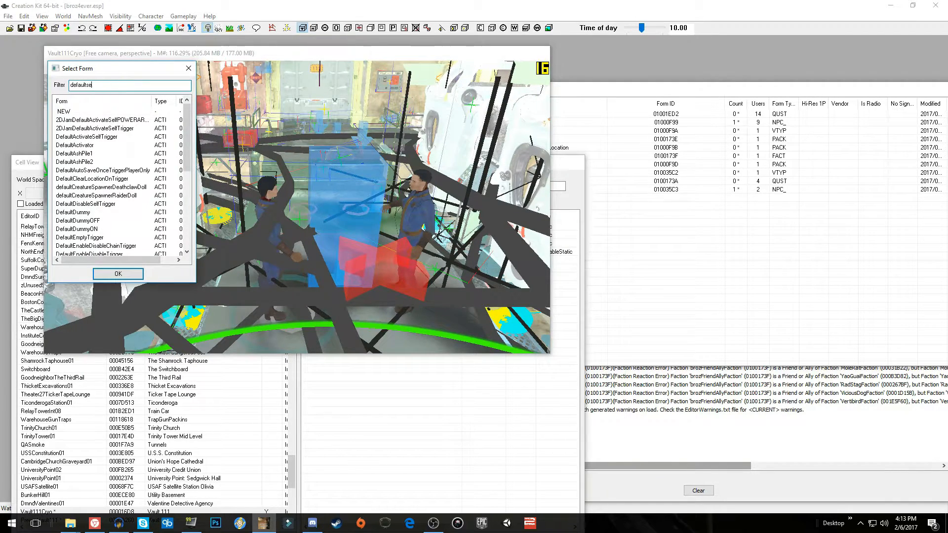
double_click(129, 169)
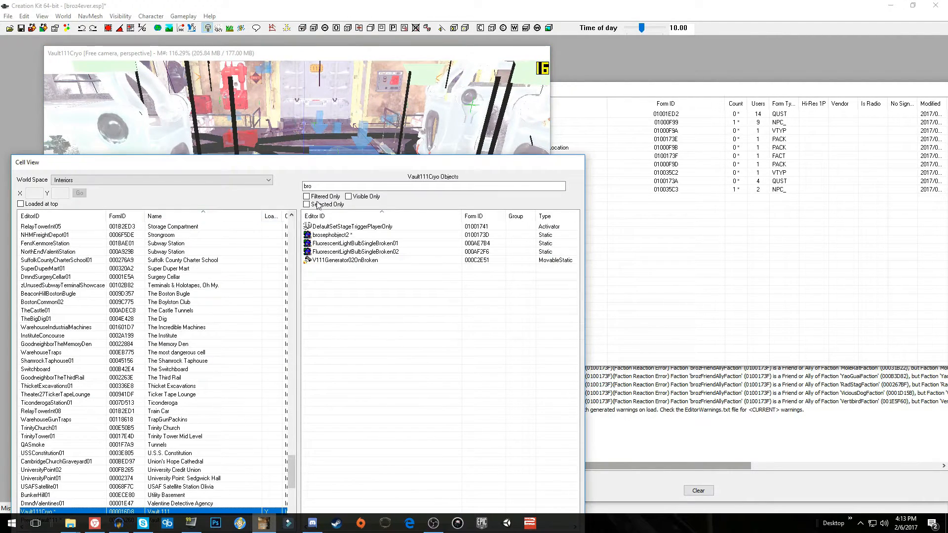
Edit the new DefaultSetStageTriggerPlayerOnly reference in Vault111Cryo and set its Reference Editor ID to brosetstage20
right_click(351, 227)
left_click(382, 244)
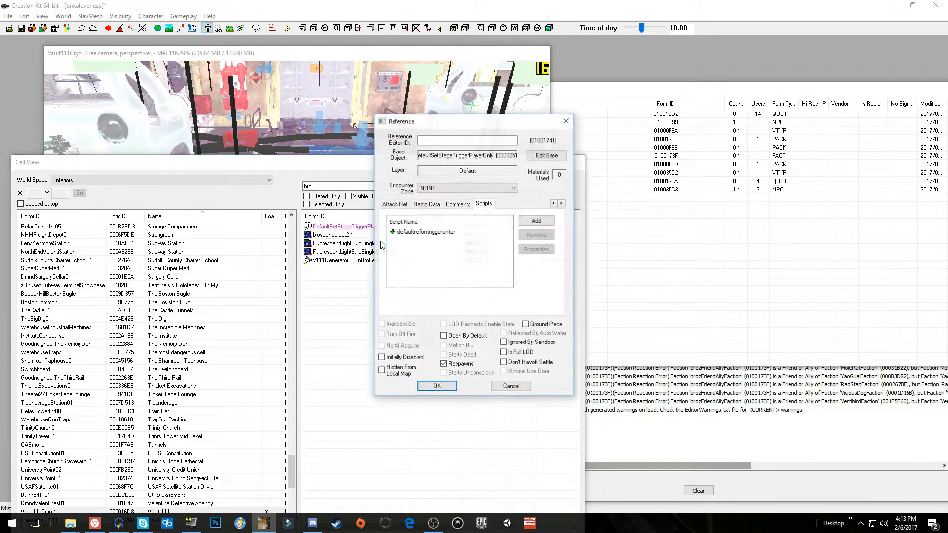
left_click(444, 140)
type("brosetstage20")
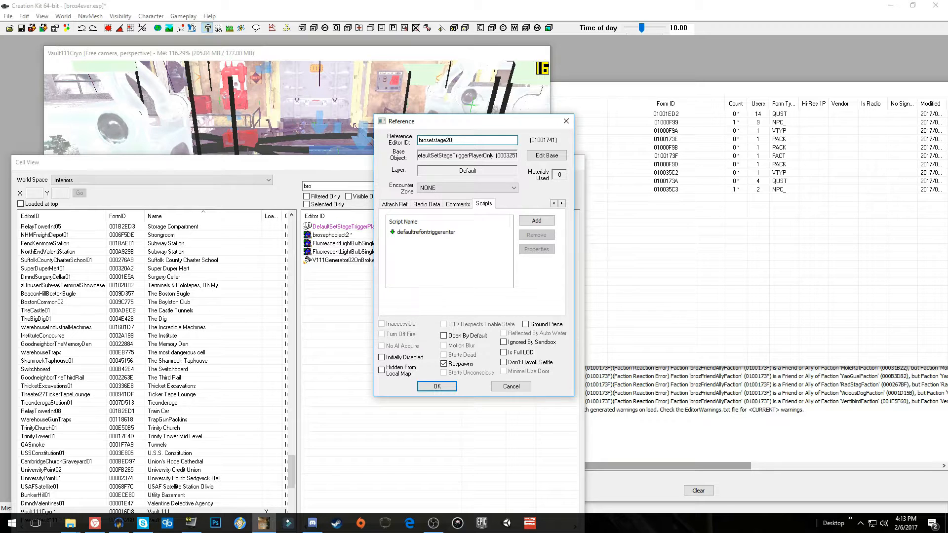
Set the myQuest property of the trigger's defaultrefontriggerenter script to the brozTeleport quest
double_click(453, 232)
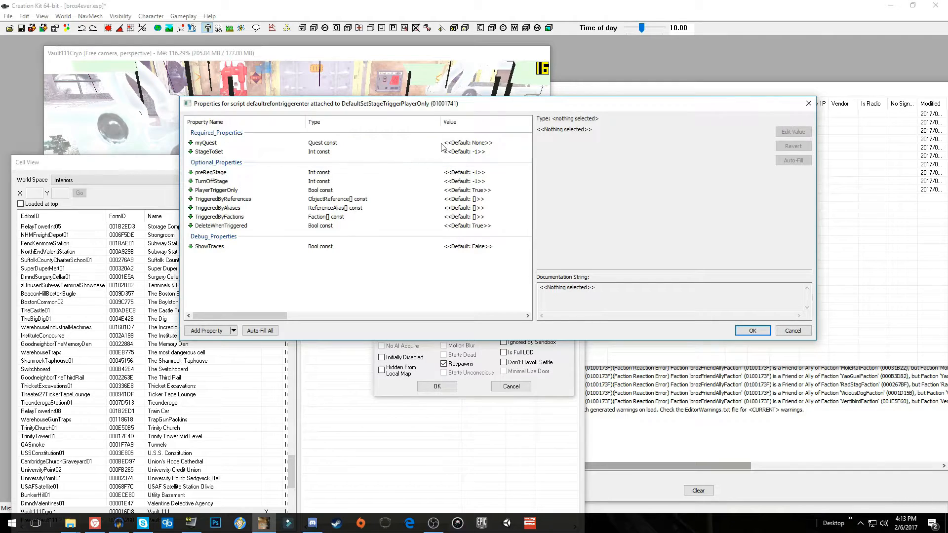
left_click(441, 143)
left_click(793, 131)
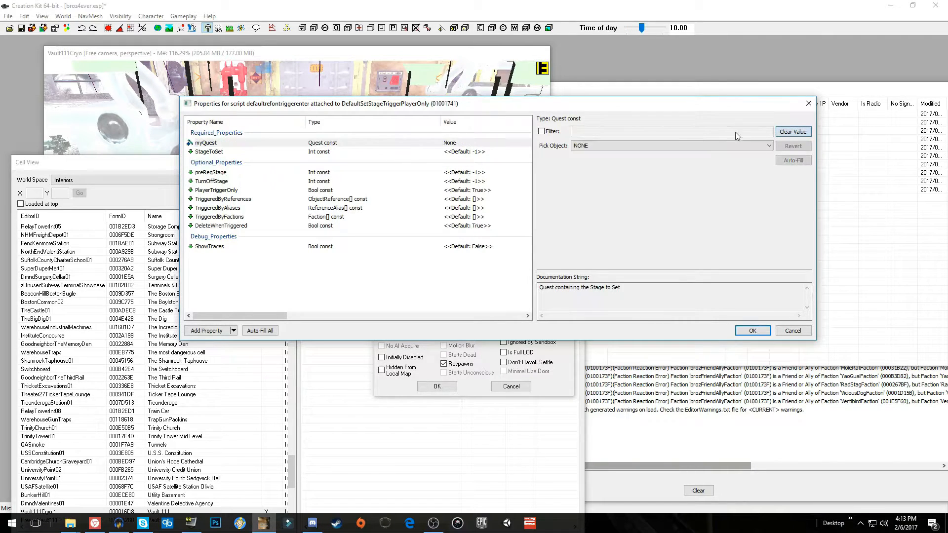
left_click(577, 133)
type("broz")
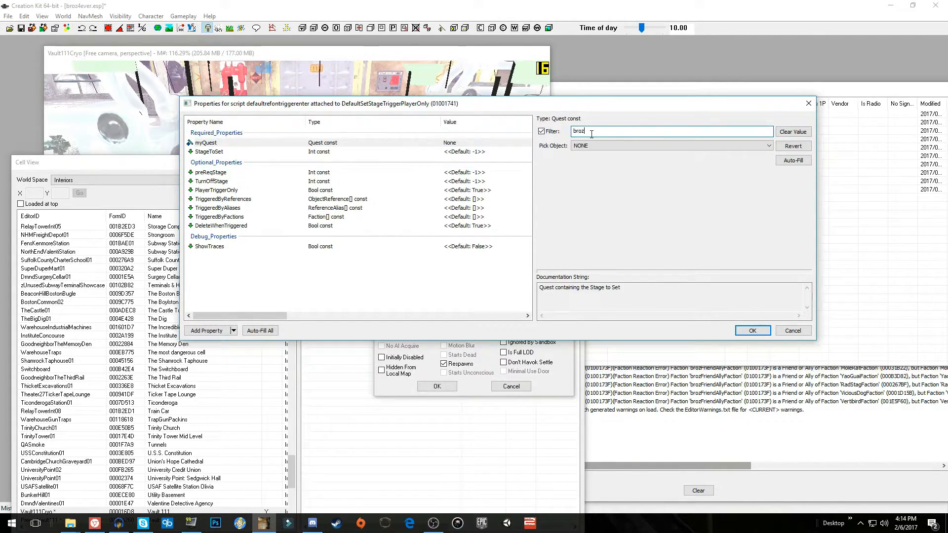
left_click(595, 146)
left_click(612, 167)
Set the script's StageToSet to 20 and preReqStage to 10, and save the trigger reference
left_click(470, 152)
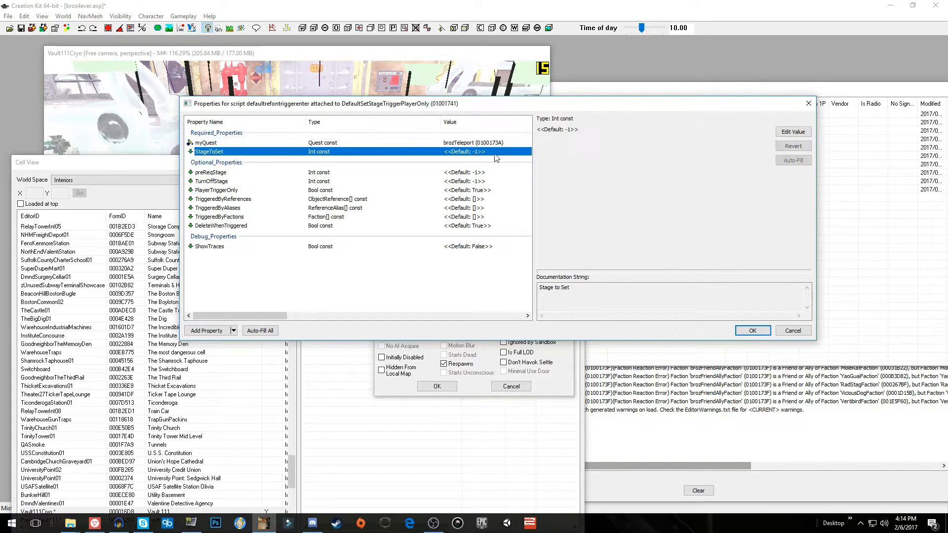
left_click(793, 132)
type("20")
left_click(463, 172)
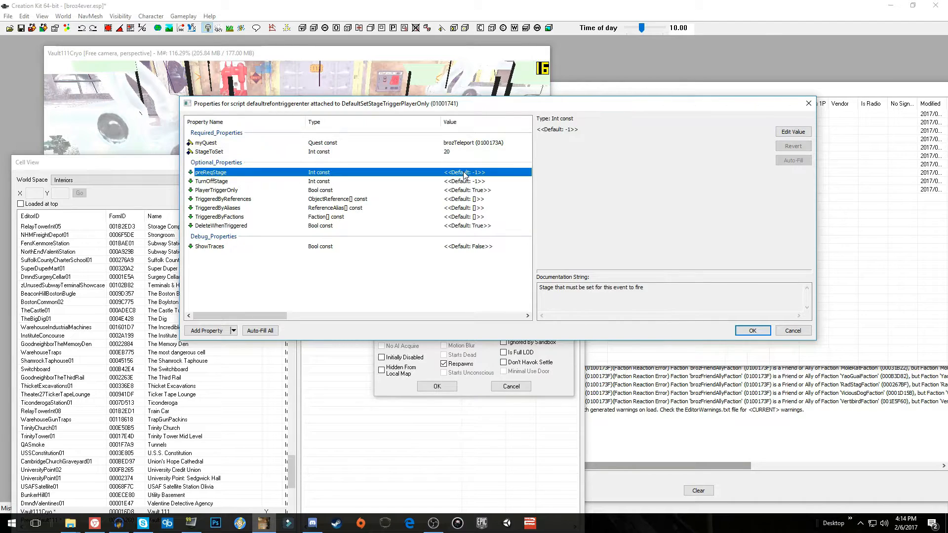
left_click(793, 132)
type("10")
left_click(752, 331)
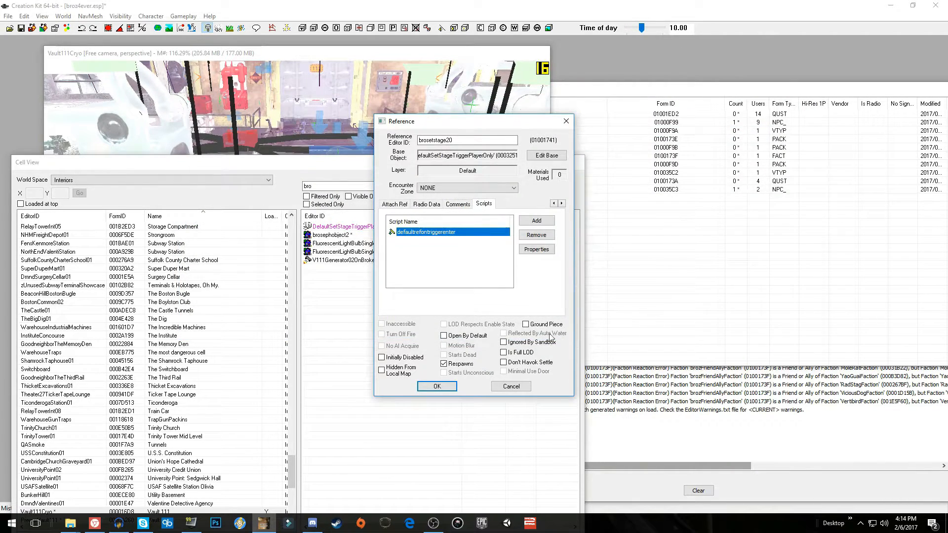
left_click(434, 387)
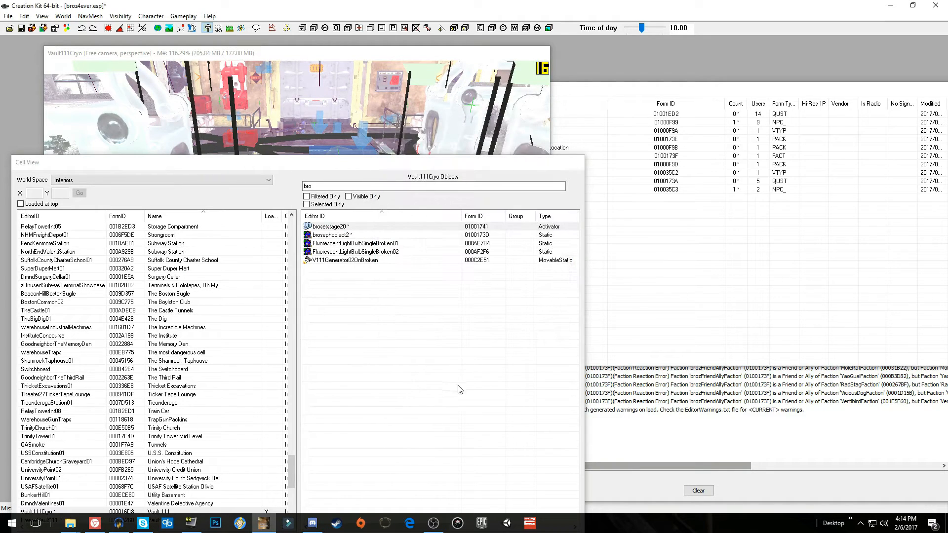
Examine Vault111Cryo in the Render window, from the cryo pods across the pipe corridors to the furnished living area
double_click(378, 261)
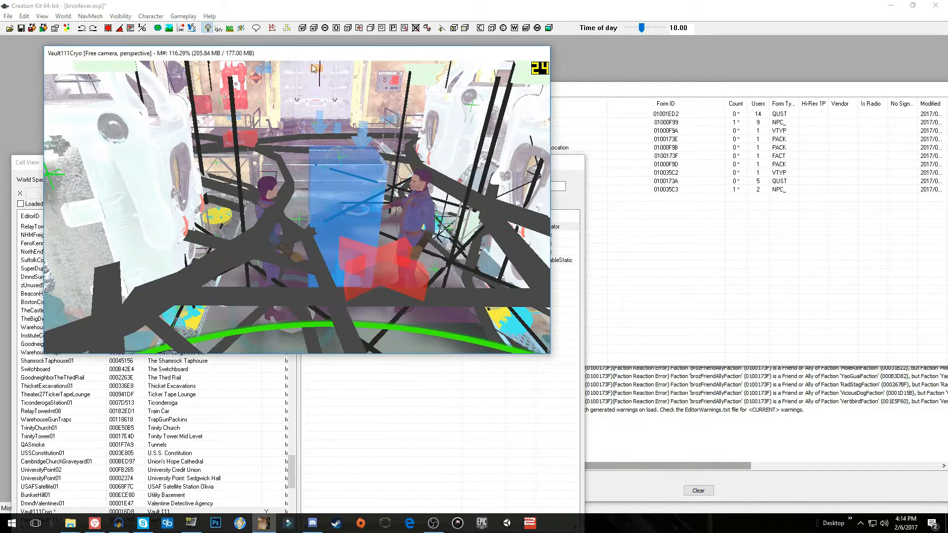
scroll(377, 166, "down", 3)
scroll(376, 166, "up", 5)
scroll(377, 165, "down", 5)
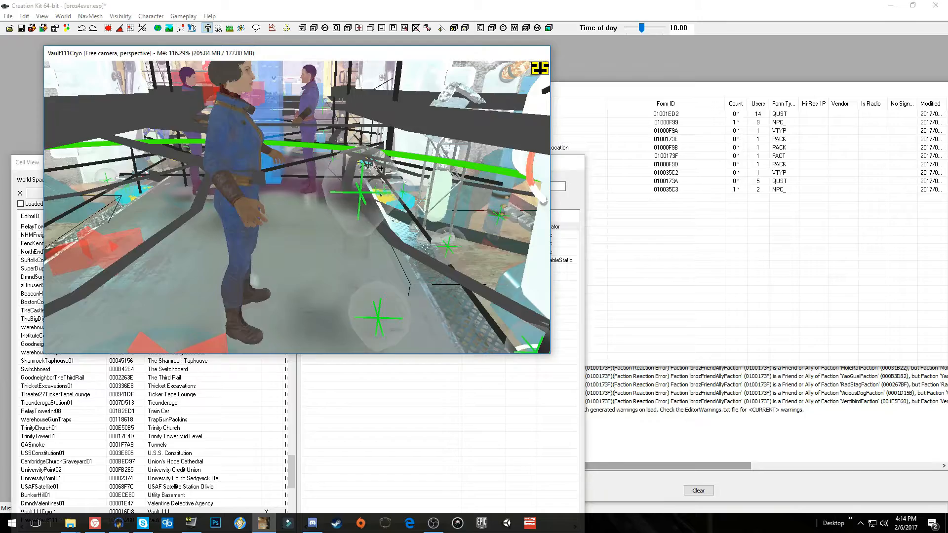
scroll(377, 165, "down", 8)
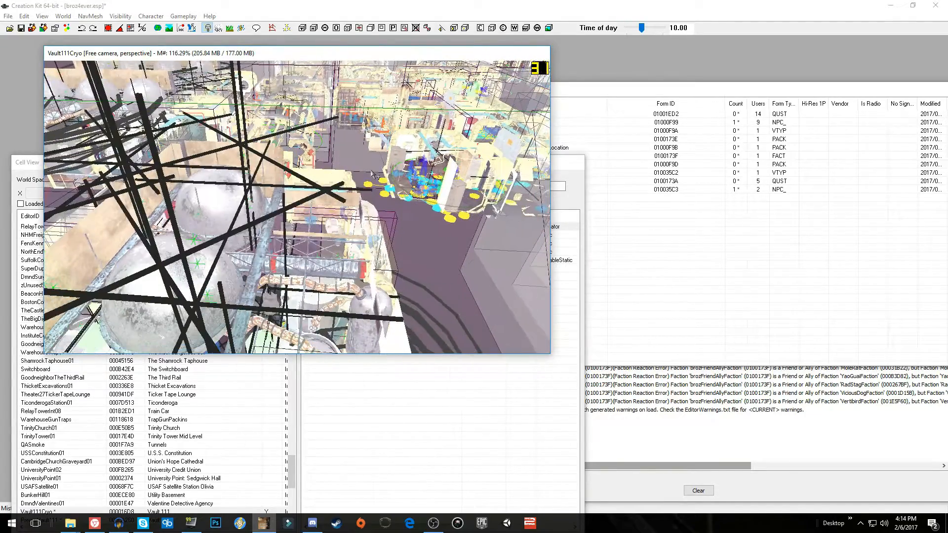
scroll(380, 163, "up", 6)
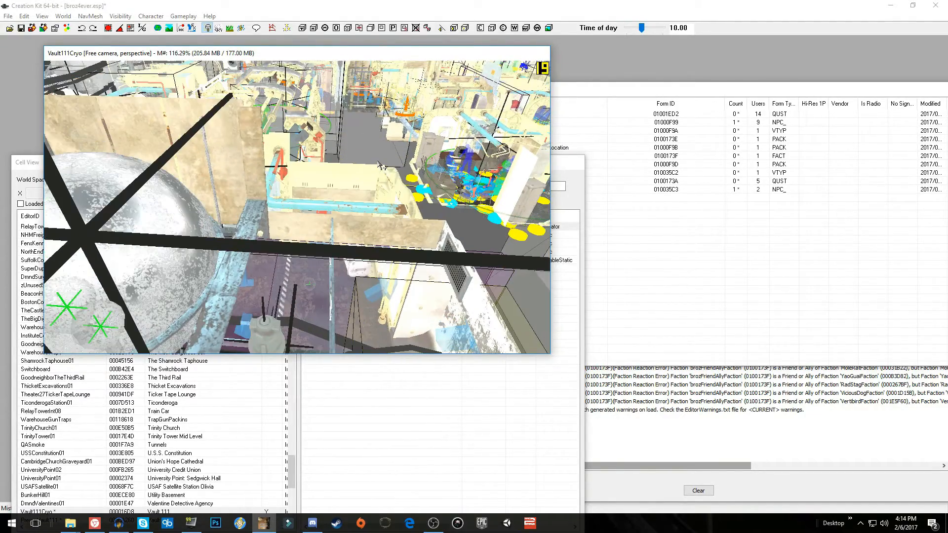
scroll(380, 170, "up", 4)
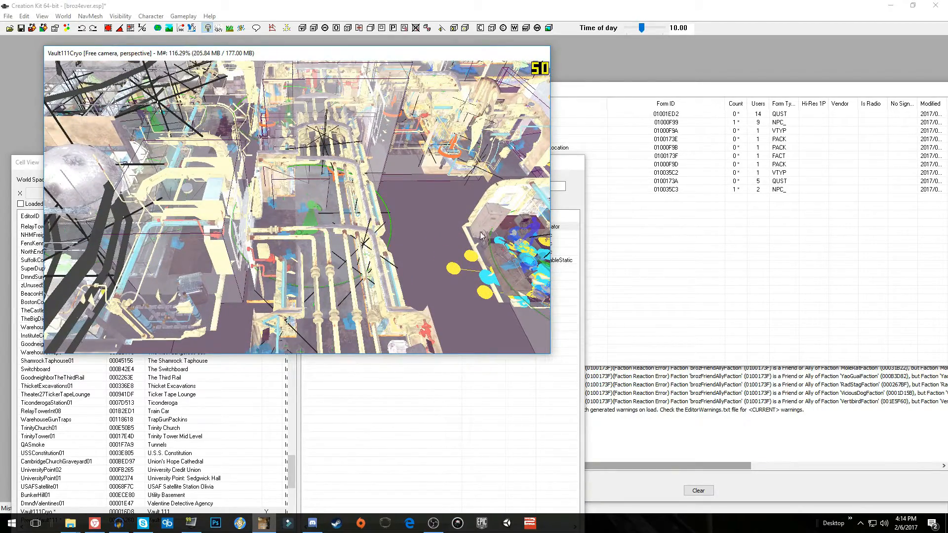
mouse_move(493, 230)
middle_mouse_down()
mouse_move(455, 226)
mouse_move(488, 234)
middle_mouse_up()
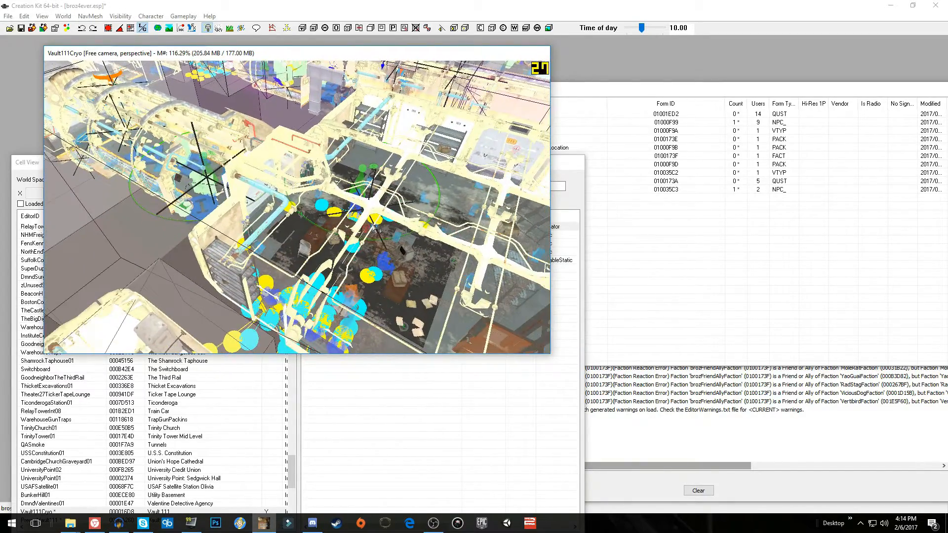
middle_click_drag(384, 225, 393, 225, "shift")
Filter the Vault111Cryo objects by bed, go to an NpcBedVaultLay01 reference and look around the nearby rooms
left_click(564, 176)
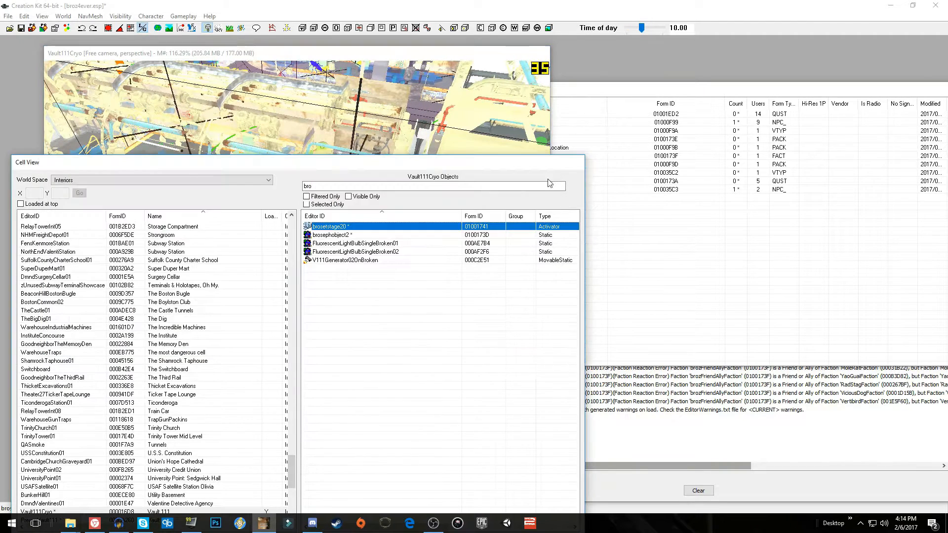
type("bed")
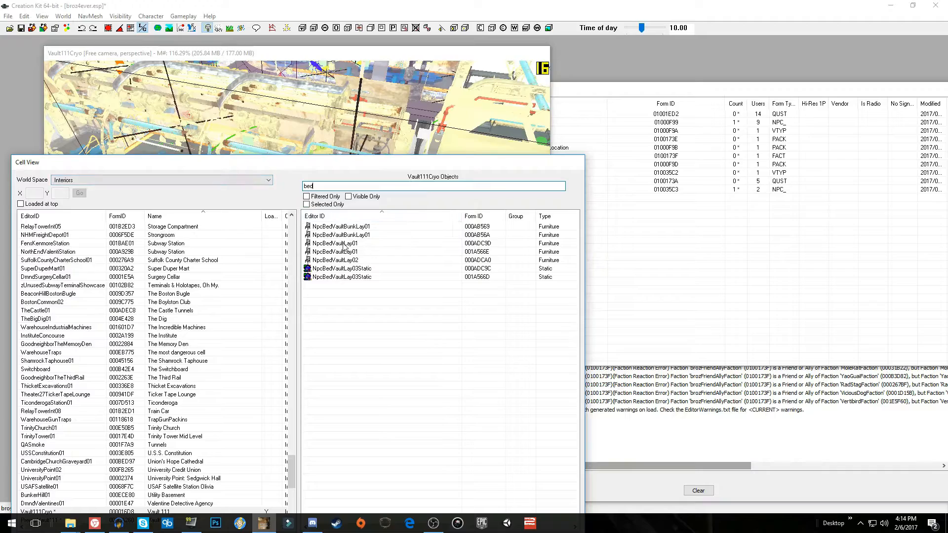
double_click(328, 243)
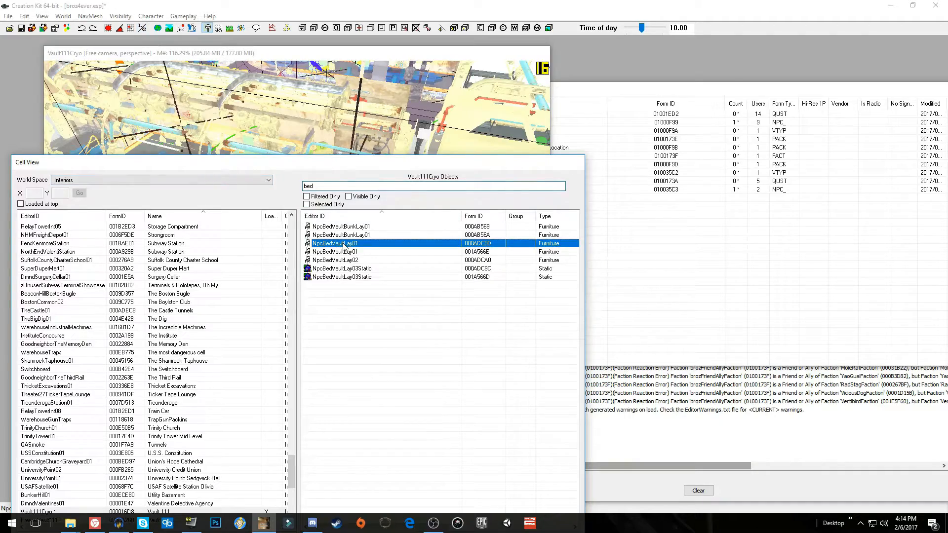
scroll(371, 179, "down", 5)
middle_click_drag(362, 180, 188, 178, "shift")
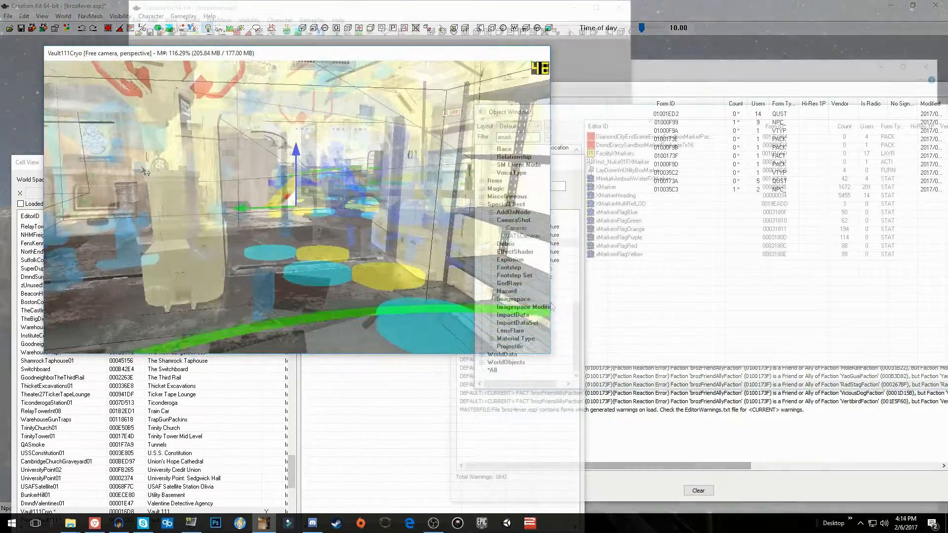
Place an XMarker on the floor beside the kitchen tables and give it the Reference Editor ID brosephobject002
mouse_move(591, 194)
left_mouse_down()
mouse_move(350, 312)
mouse_move(320, 313)
left_mouse_up()
double_click(324, 311)
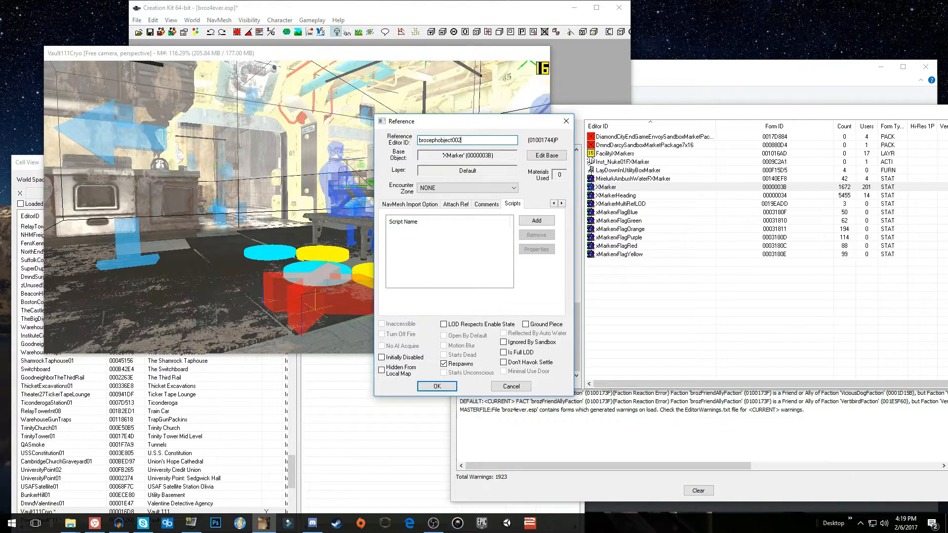
left_click_drag(476, 138, 361, 139)
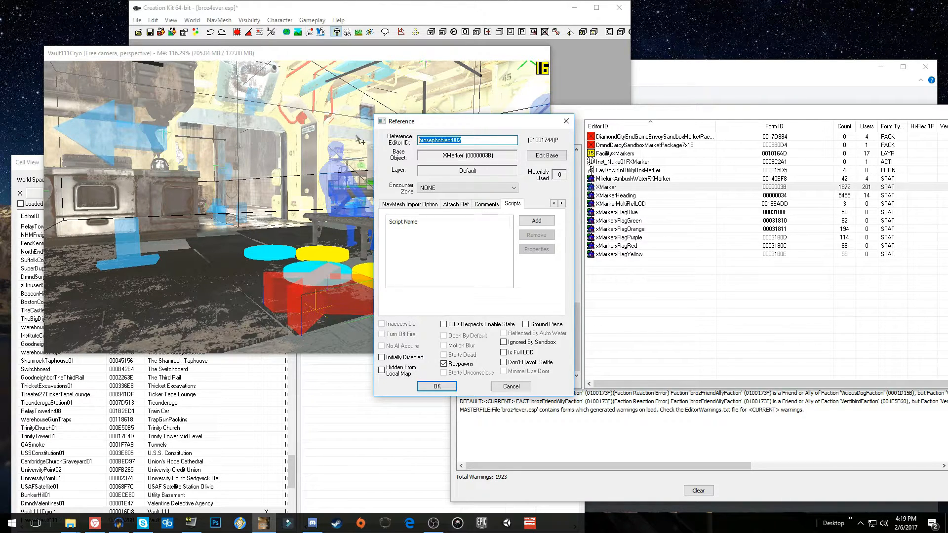
left_click(437, 387)
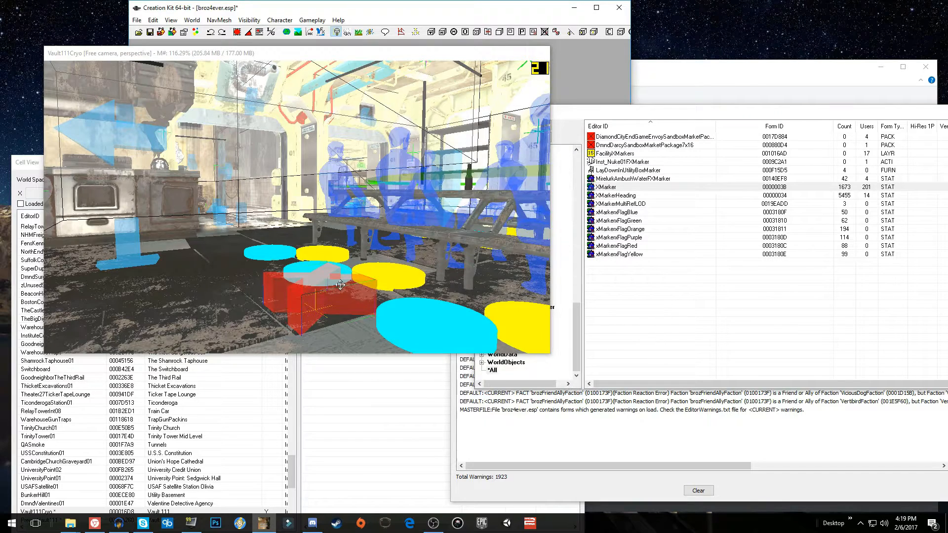
Filter the Object Window by broz and open the brozTeleport quest
left_click(568, 119)
left_click_drag(529, 137, 494, 137)
type("broz")
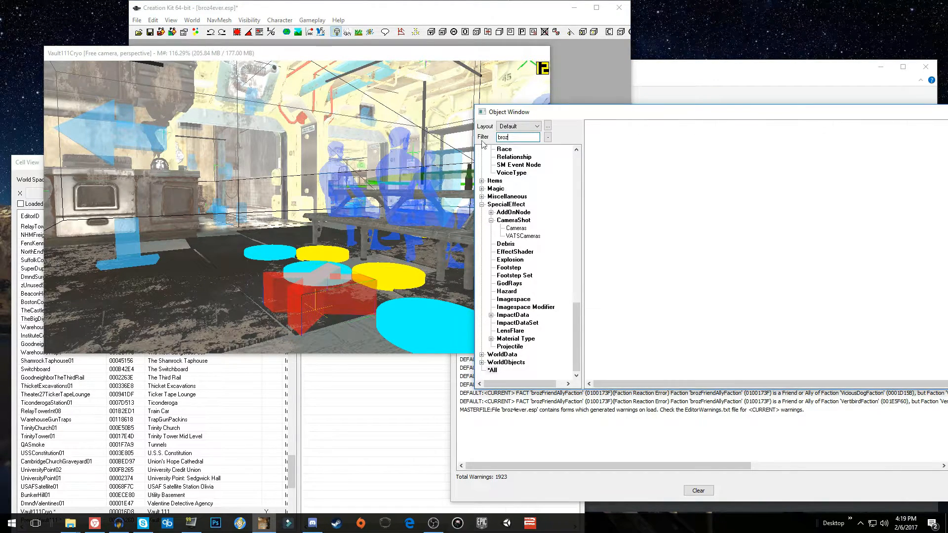
double_click(625, 204)
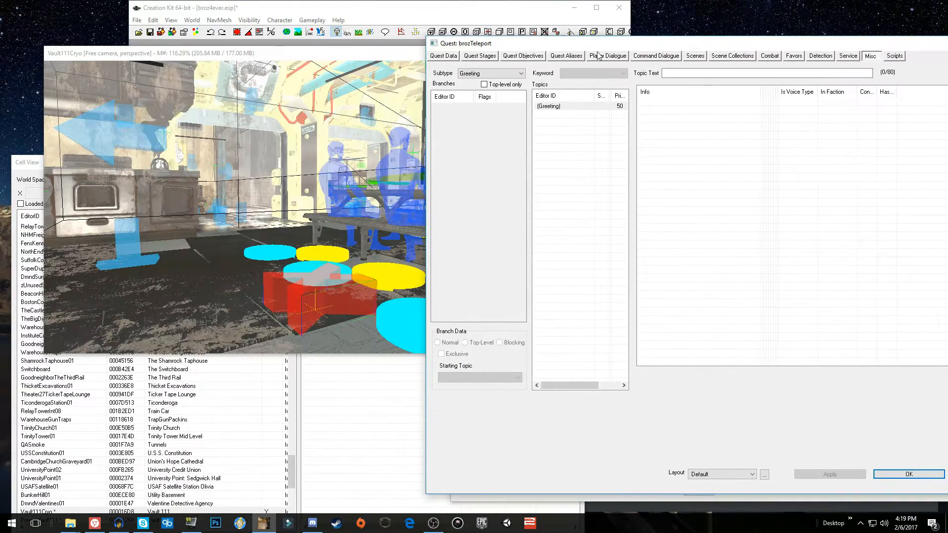
Add a new stage with index 20 to the brozTeleport quest
left_click(481, 56)
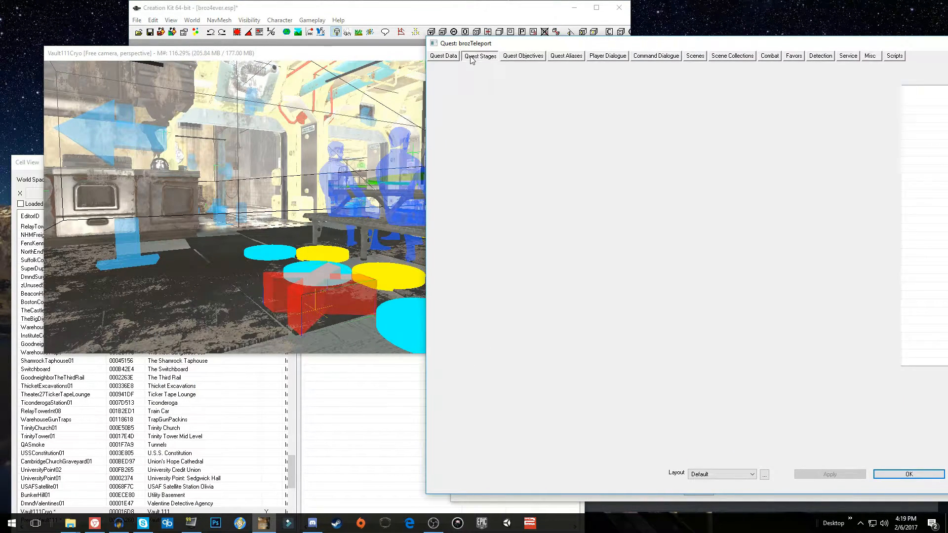
right_click(488, 115)
left_click(503, 121)
type("20")
key("Return")
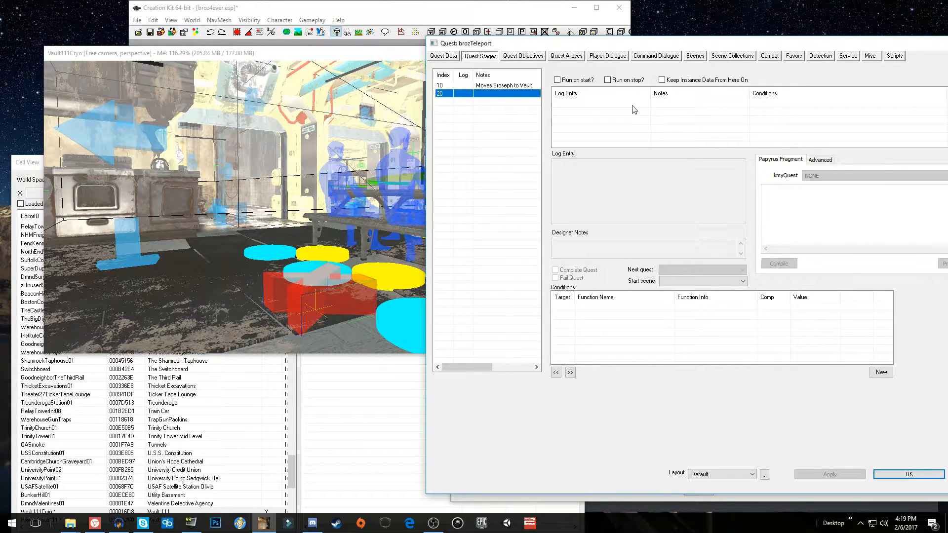
Add a log entry to stage 20 with the designer note "Moves Broseph to Cryo vault"
right_click(617, 111)
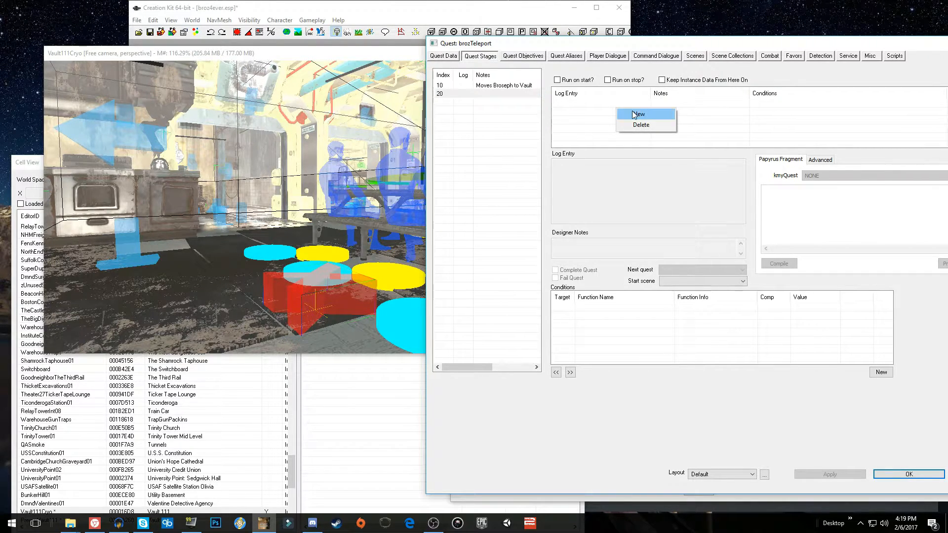
left_click(636, 114)
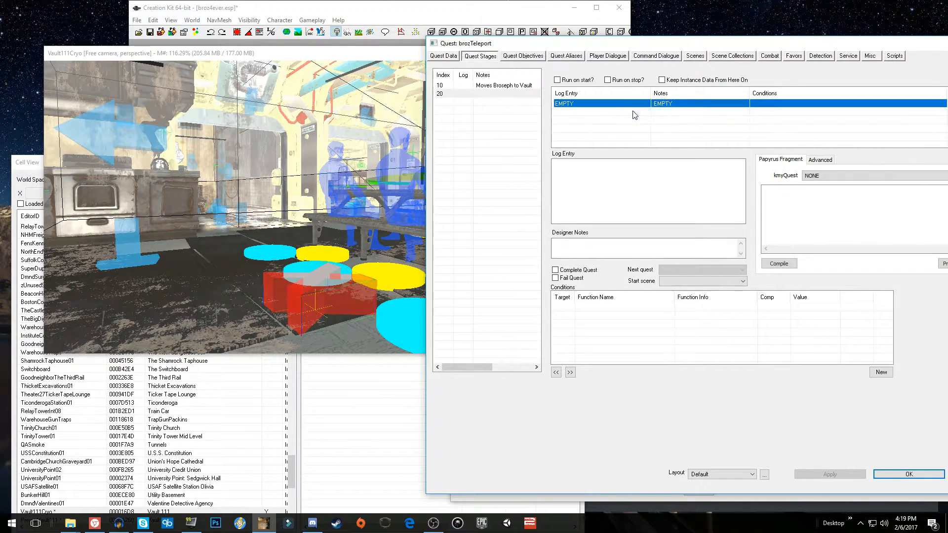
left_click(631, 250)
type("Moves")
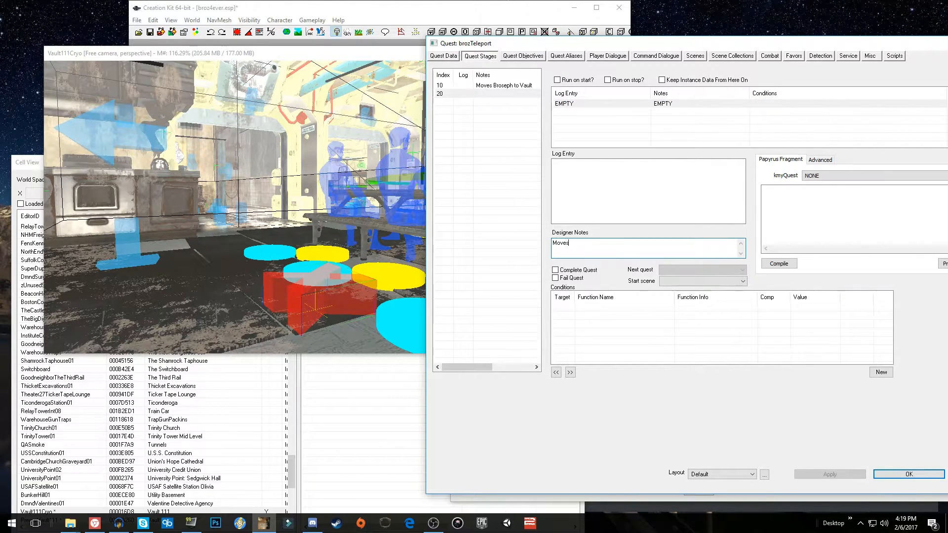
type(" Broseph to Cryo vault")
Copy stage 10's Papyrus fragment into stage 20 and change it to Alias_Broseph.GetActorRef().MoveTo(BrosephObject002)
left_click(806, 206)
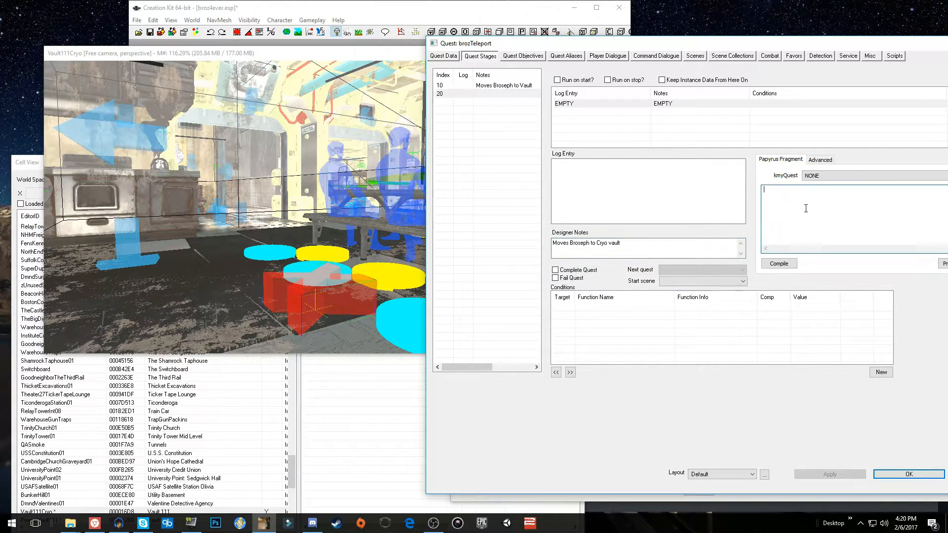
left_click_drag(551, 50, 468, 49)
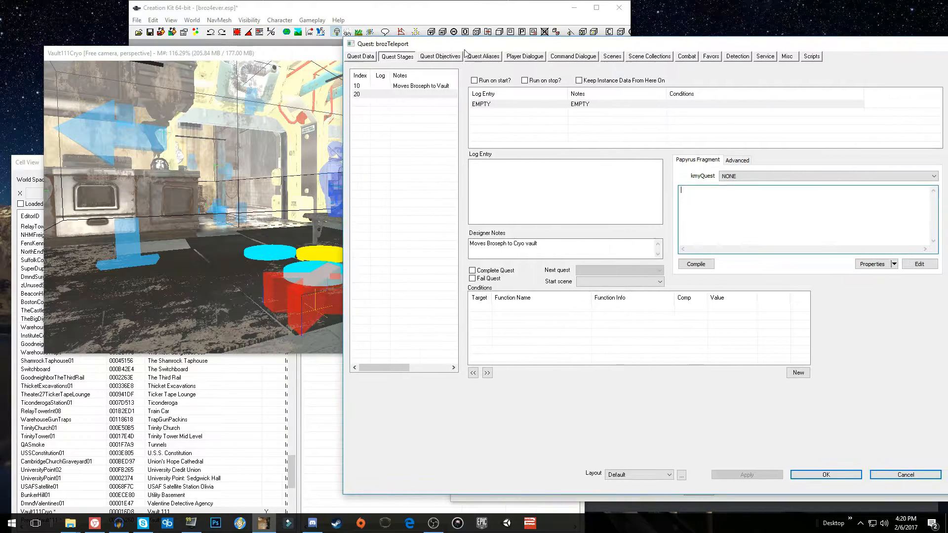
left_click(424, 86)
triple_click(827, 194)
key("ctrl+c")
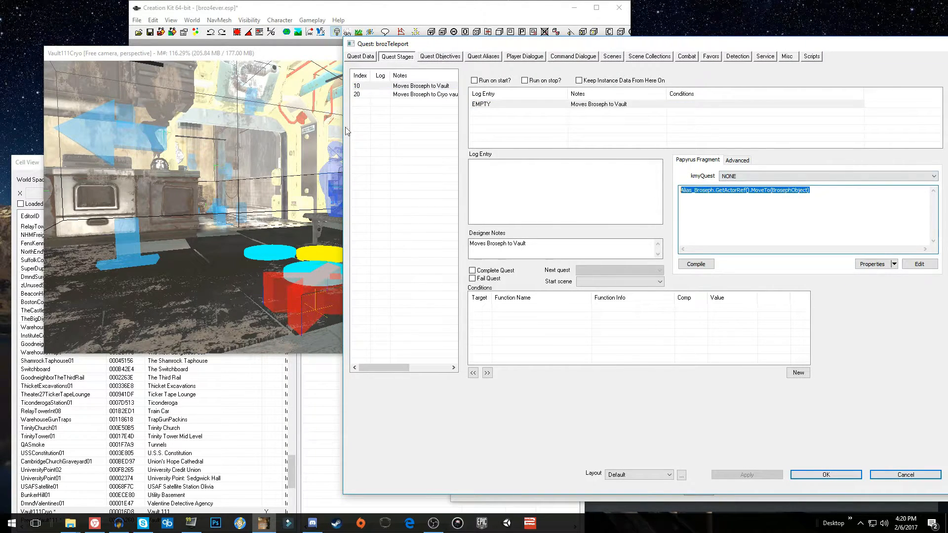
left_click(370, 94)
left_click(807, 190)
key("ctrl+v")
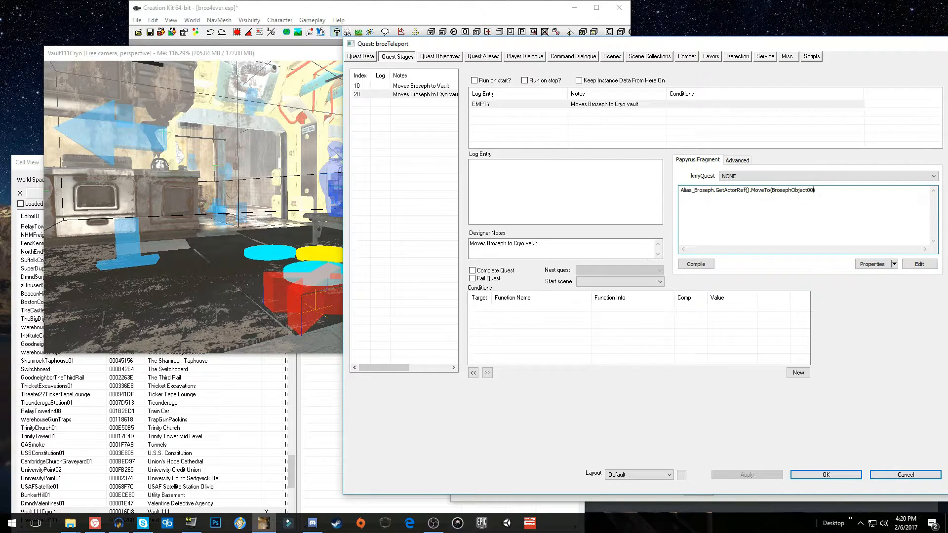
Add an ObjectReference script property named brosephobject002 to the quest fragment script, check its assigned reference and accept the properties
left_click(872, 264)
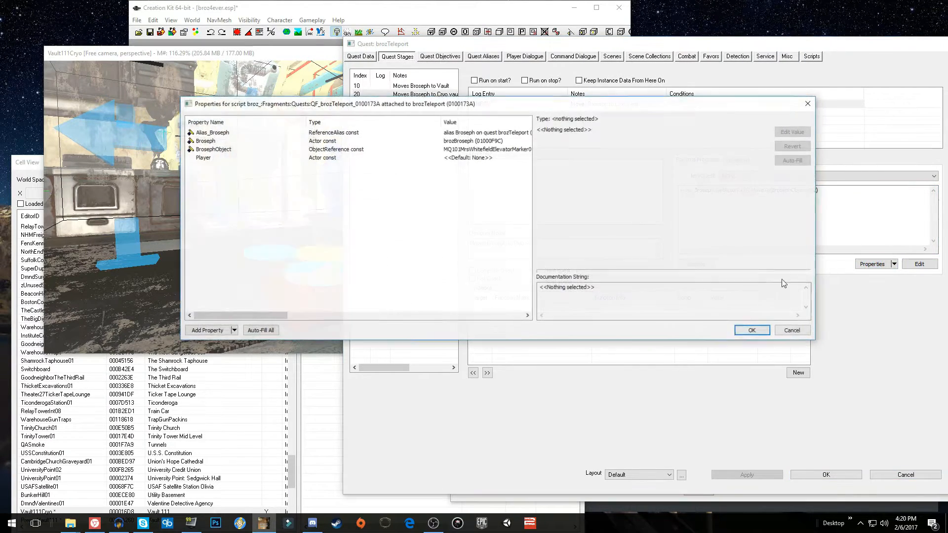
left_click(217, 331)
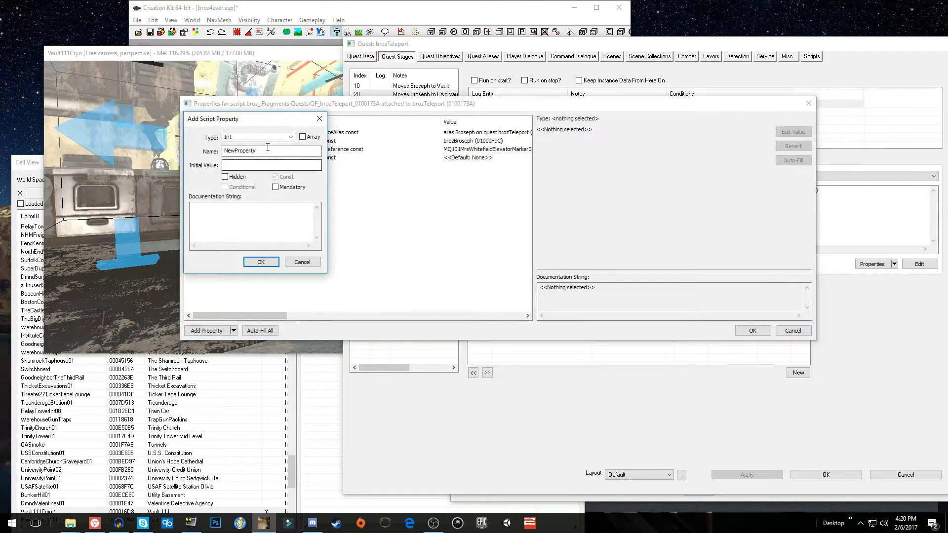
type("objectReference")
key("Tab")
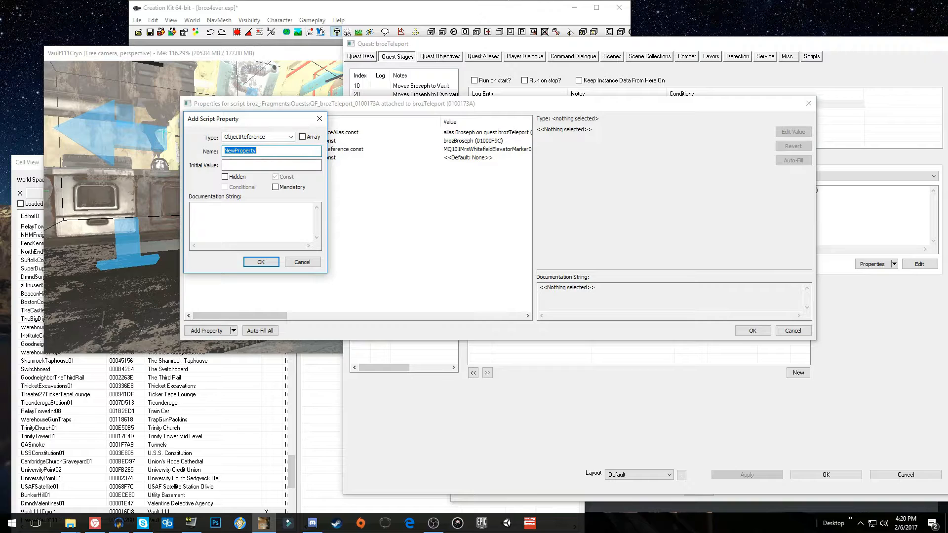
type("brosephobject0")
key("Return")
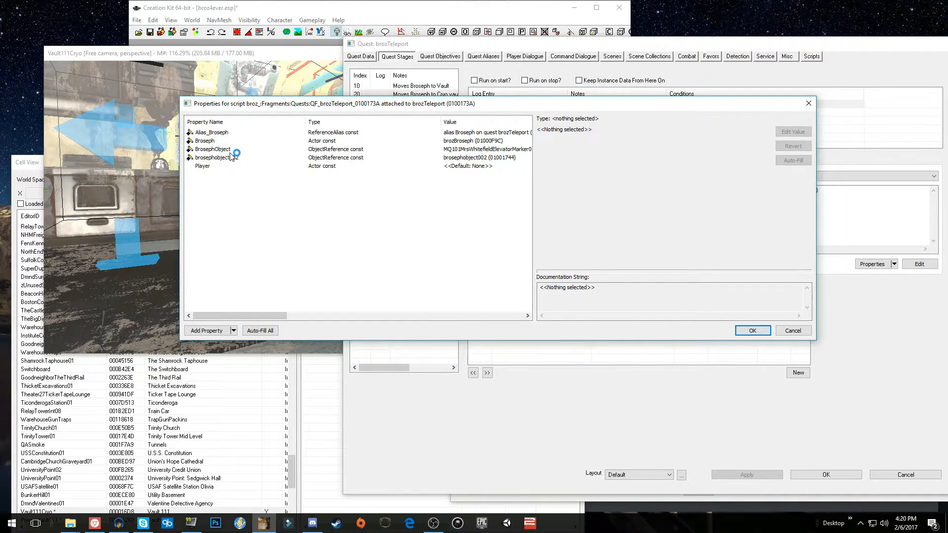
left_click(232, 157)
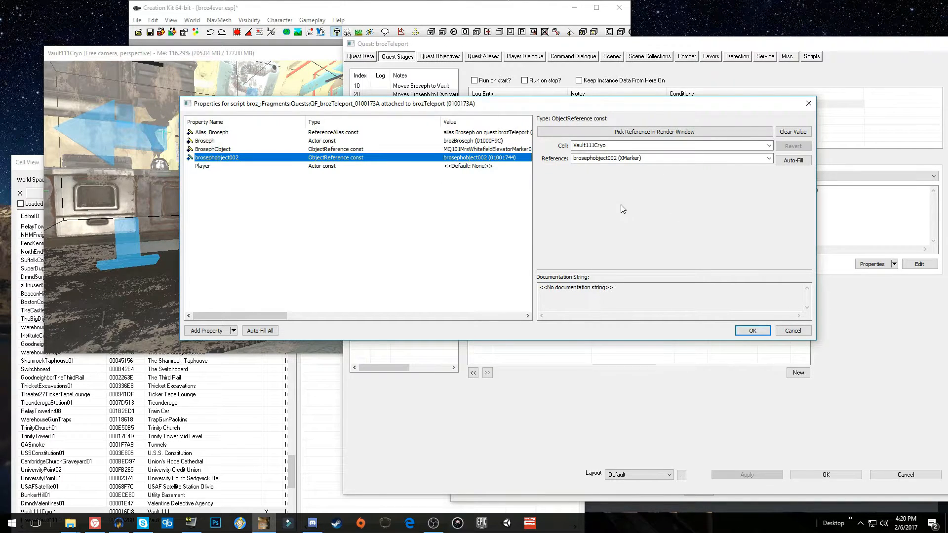
left_click(751, 331)
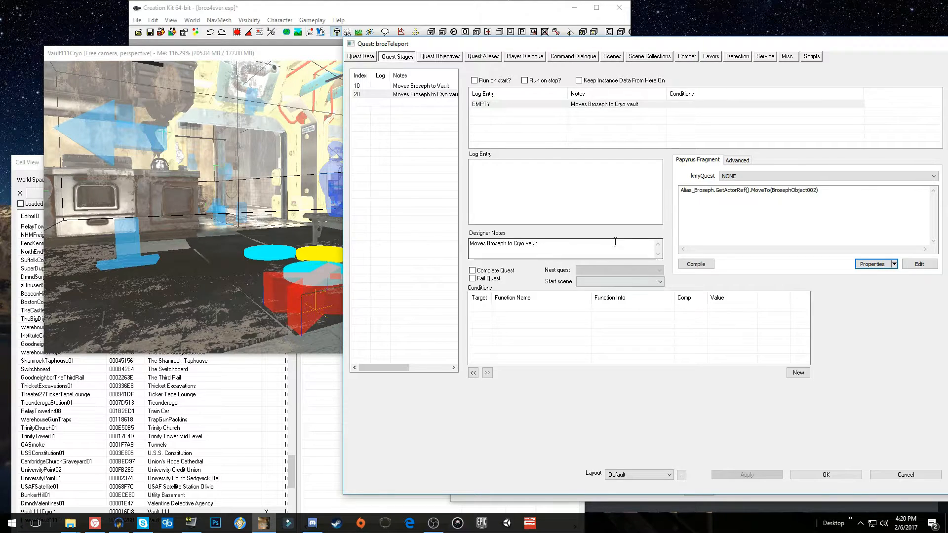
Add a new stage with index 100 to the brozTeleport quest
left_click_drag(425, 47, 389, 31)
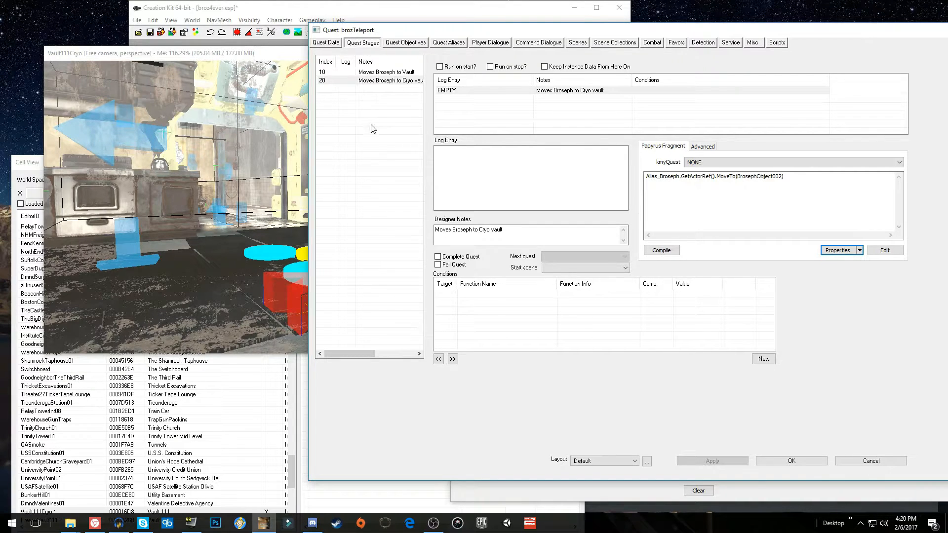
right_click(385, 129)
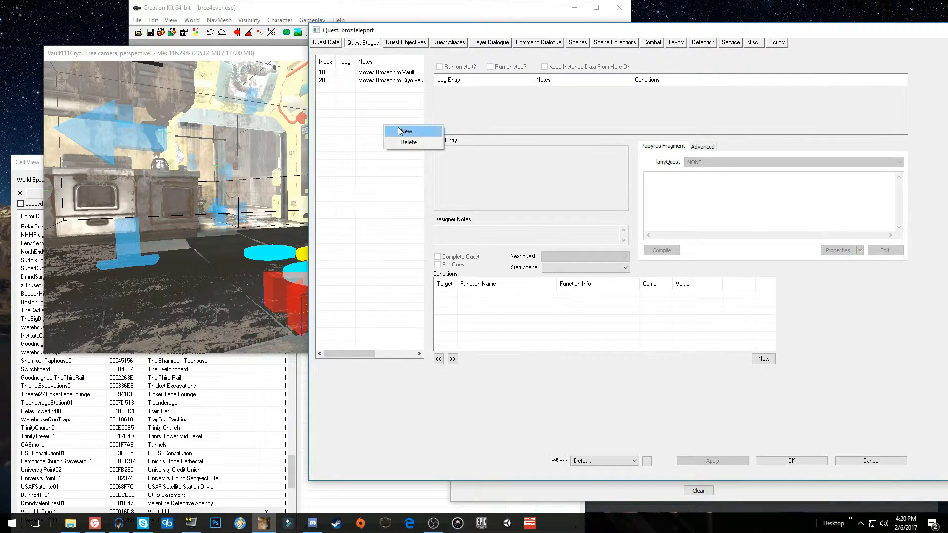
left_click(398, 127)
type("100")
Give stage 100 a log entry with the note "stops quest" and the Papyrus fragment stop(), and save the quest
right_click(477, 110)
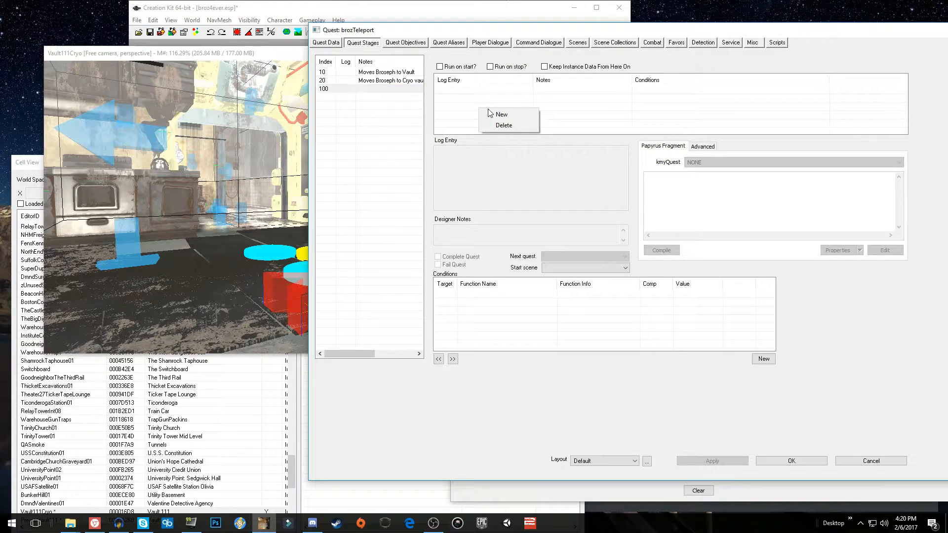
left_click(488, 113)
left_click(519, 232)
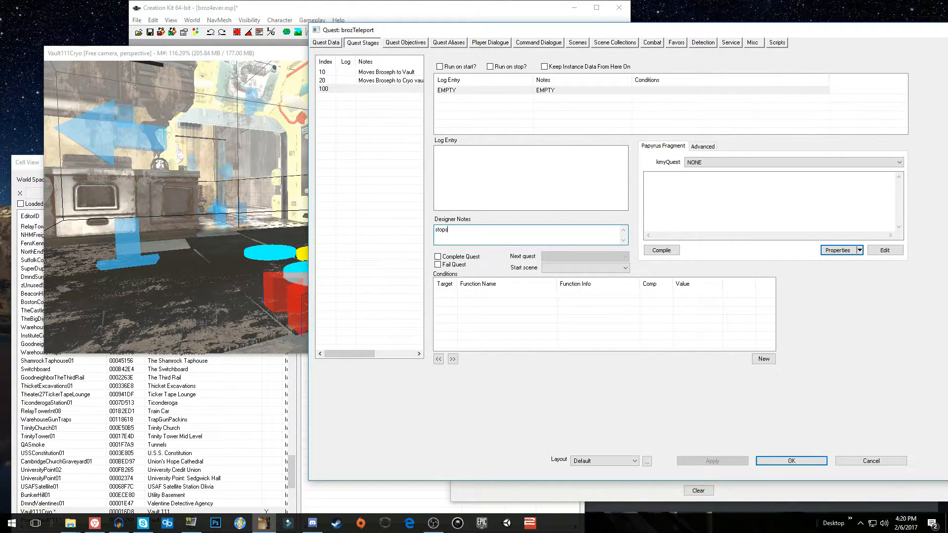
left_click(703, 188)
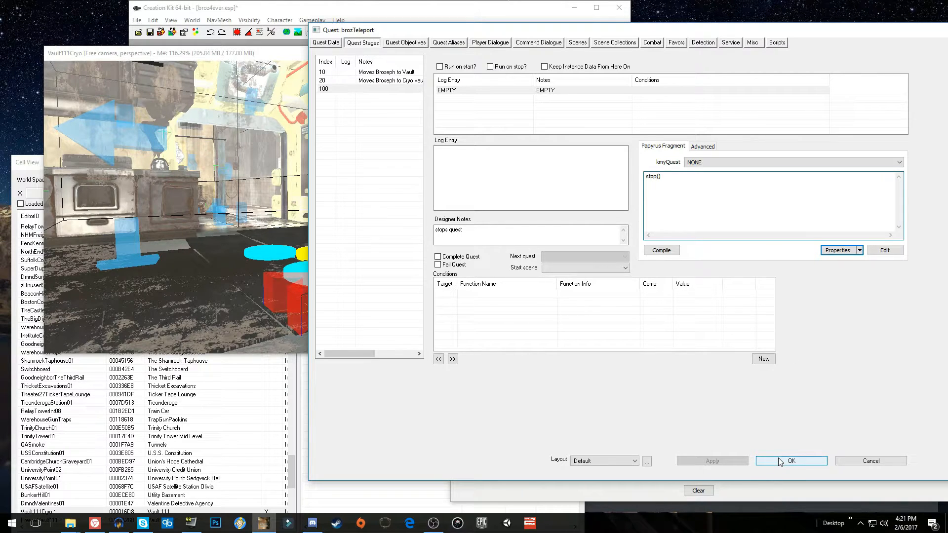
left_click(794, 462)
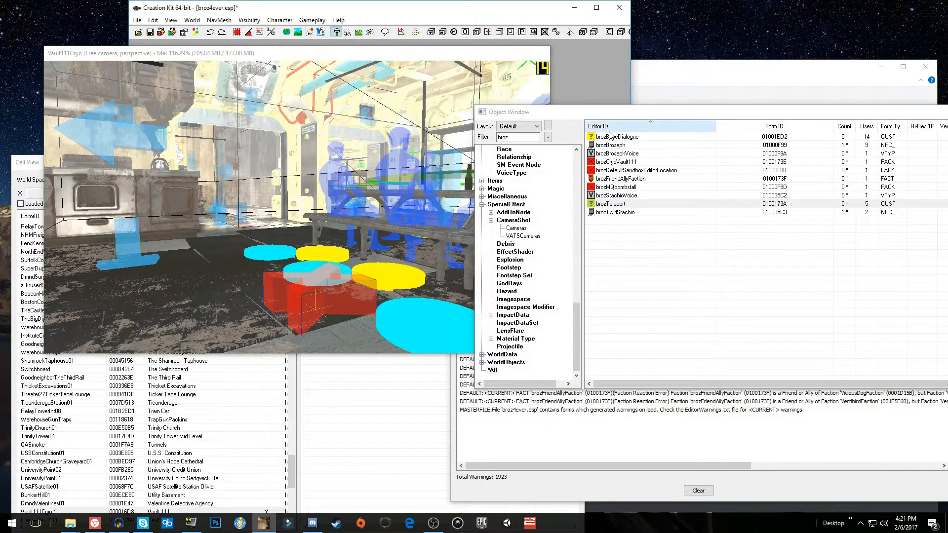
Open the brozBaseDialogue quest and its miscellaneous greeting info beginning "Hey bro, real bummer what happened to everyone"
left_click(621, 138)
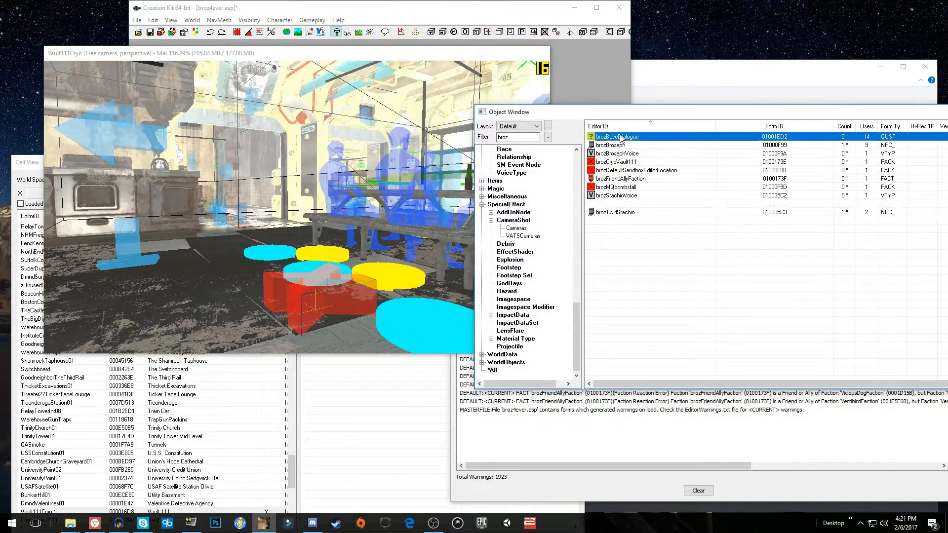
double_click(621, 137)
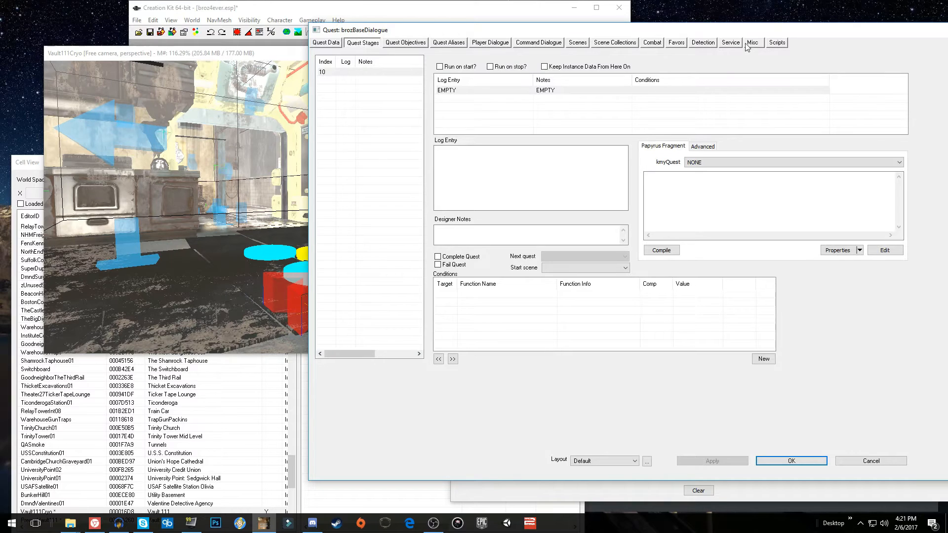
left_click(751, 43)
double_click(574, 131)
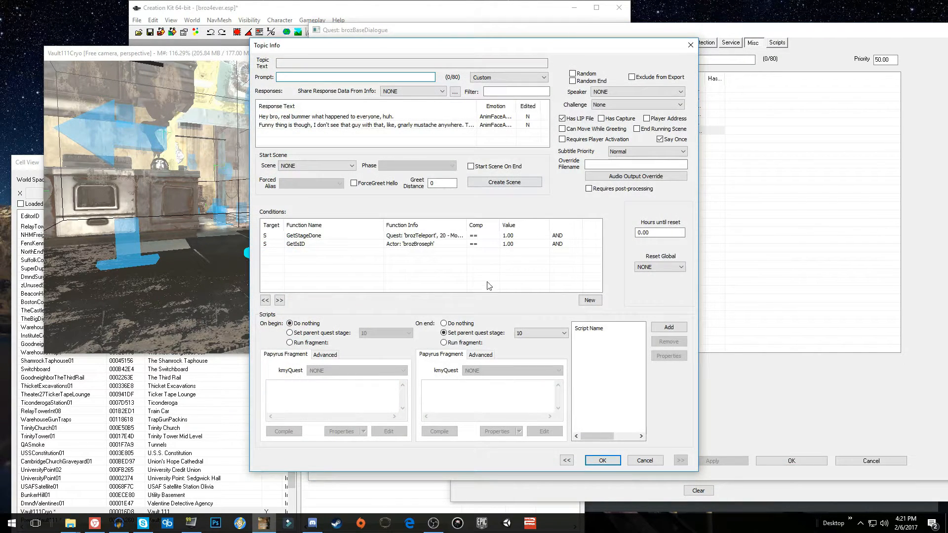
Try running the end fragment getowningquest().setstage(100) on the greeting, compile it, and switch back to setting parent quest stage 10
left_click(459, 343)
left_click(463, 390)
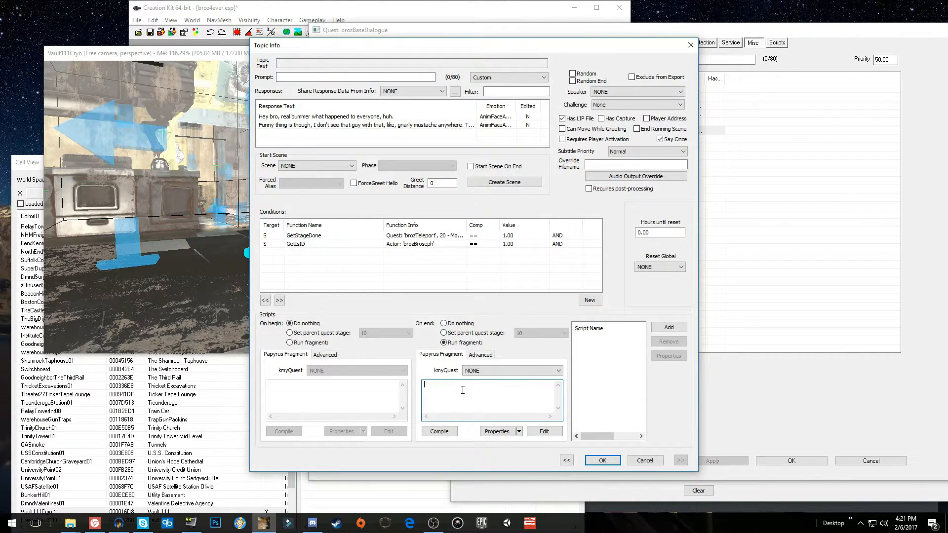
type("getowningquest().setstage(100")
left_click(439, 431)
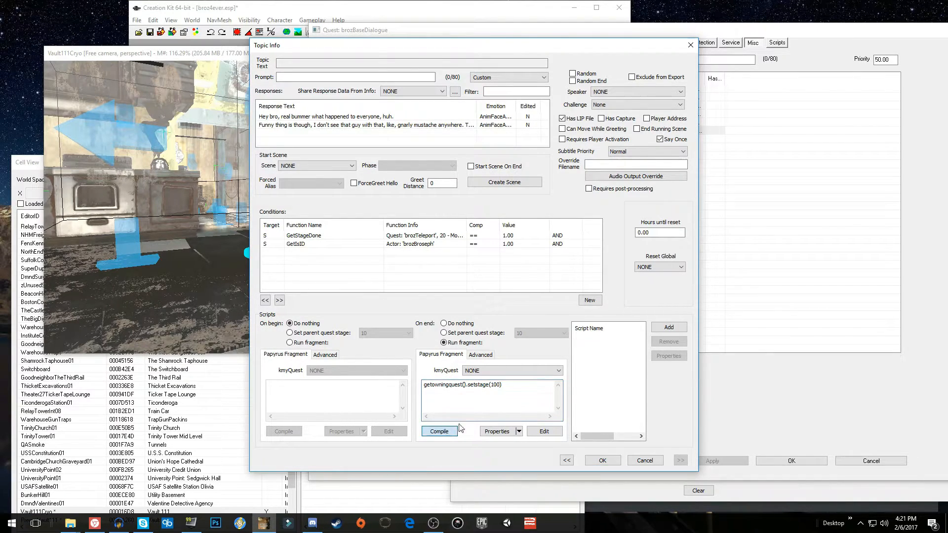
left_click(512, 384)
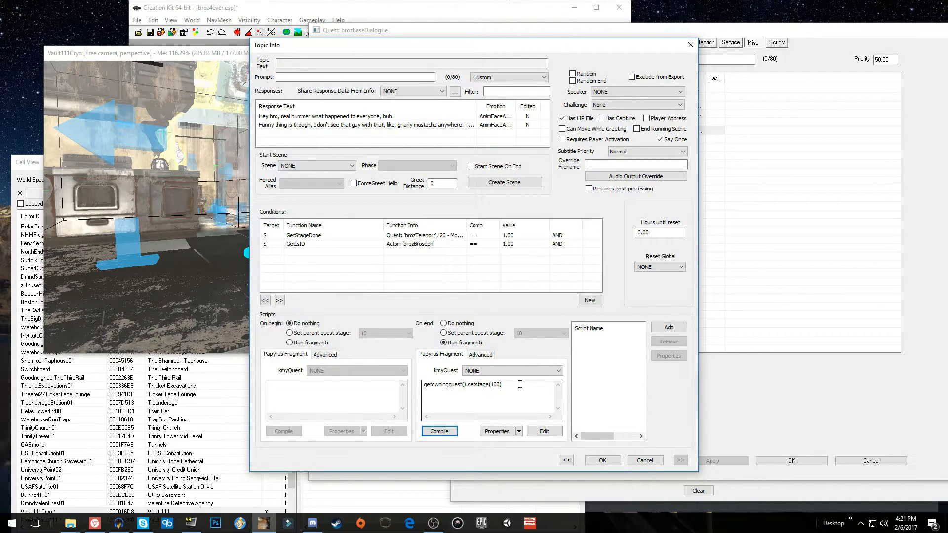
left_click_drag(520, 384, 400, 383)
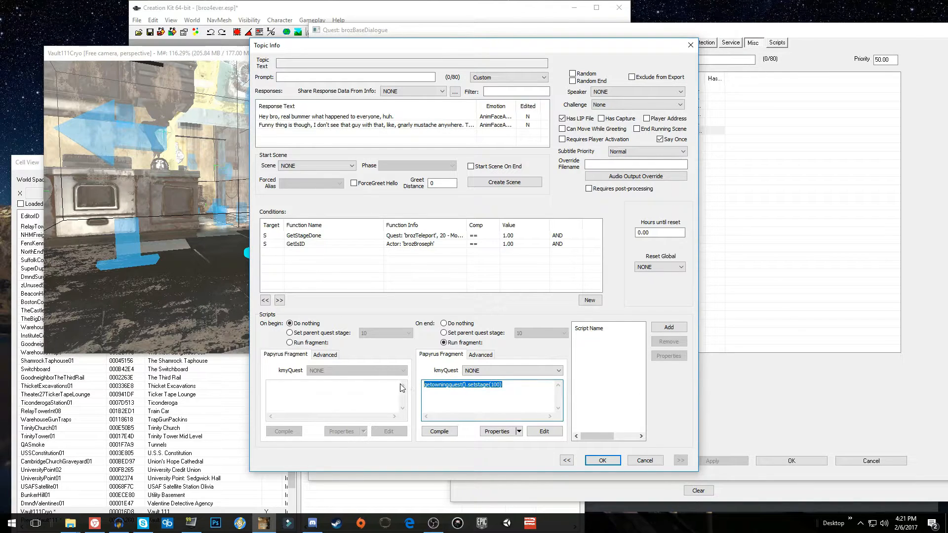
left_click(468, 334)
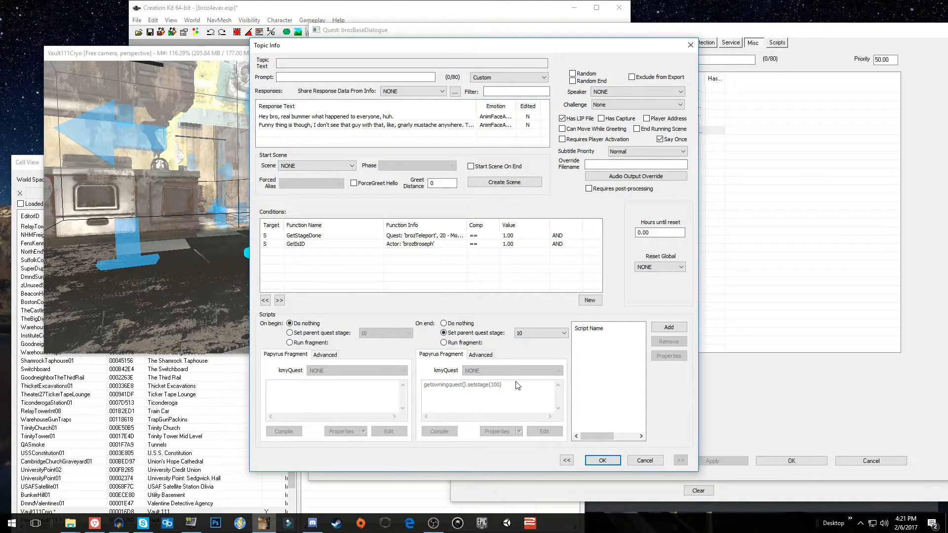
left_click(608, 463)
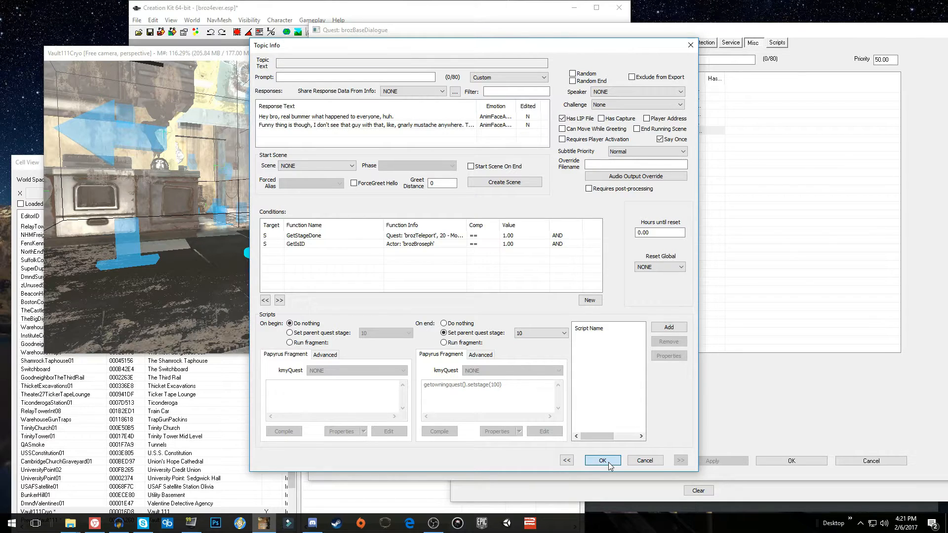
Move the "Hey bro, real bummer" greeting info to the brozTeleport quest's Greeting topic and save the brozBaseDialogue quest
right_click(569, 133)
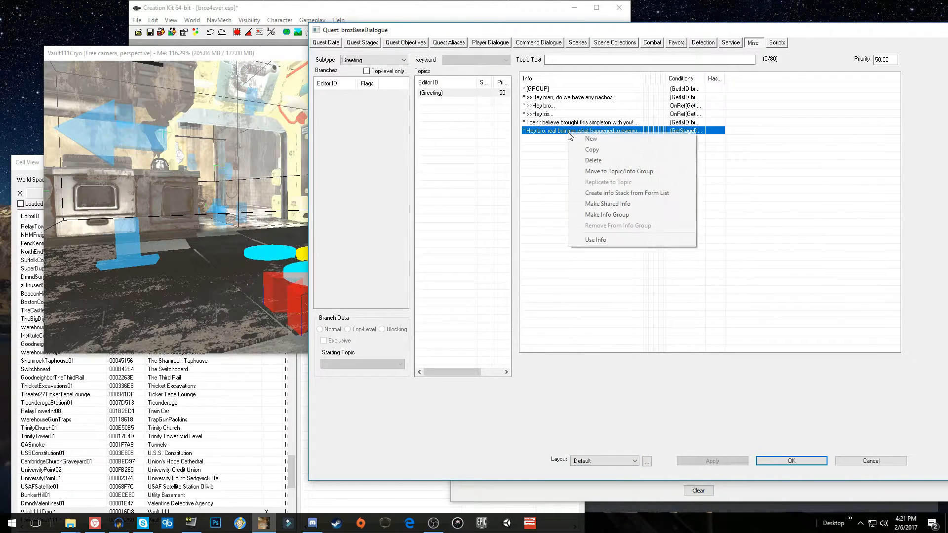
left_click(617, 171)
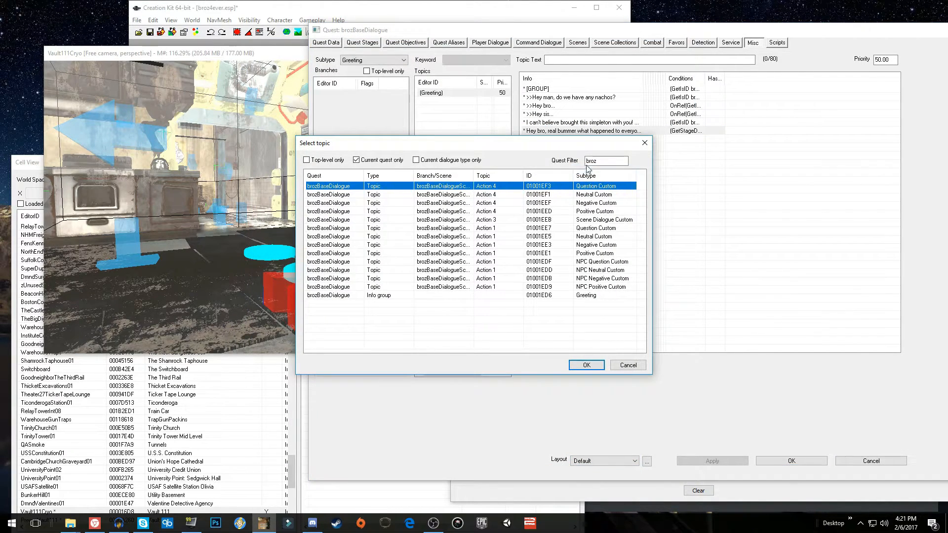
left_click(382, 160)
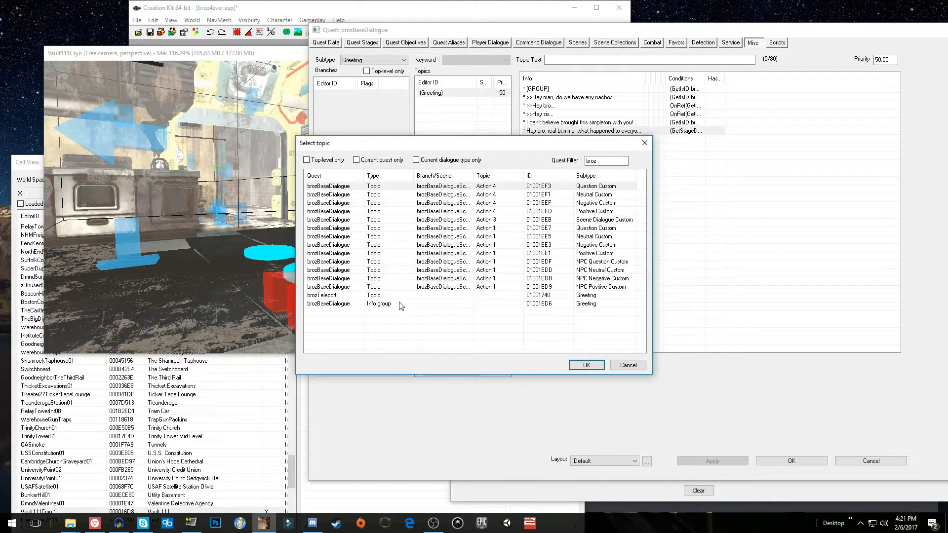
left_click(423, 297)
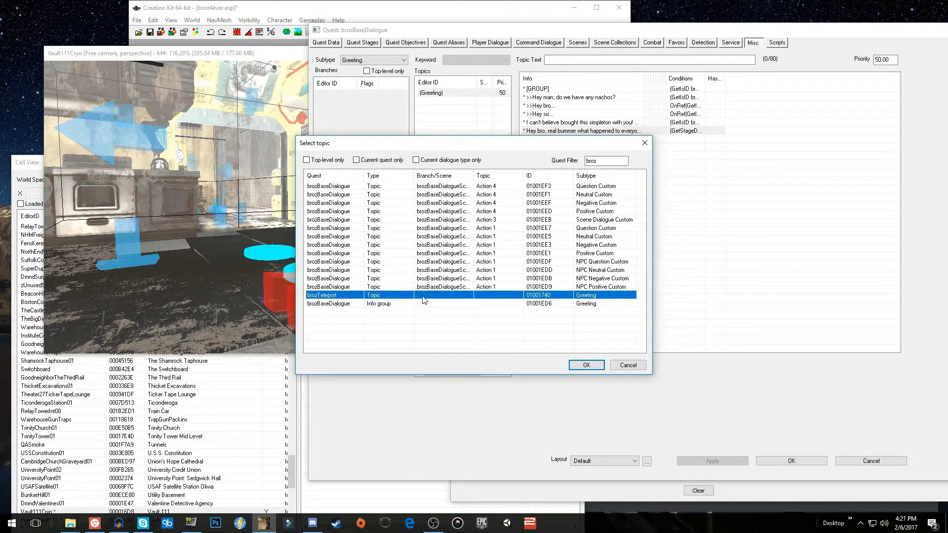
double_click(454, 295)
left_click_drag(529, 32, 404, 29)
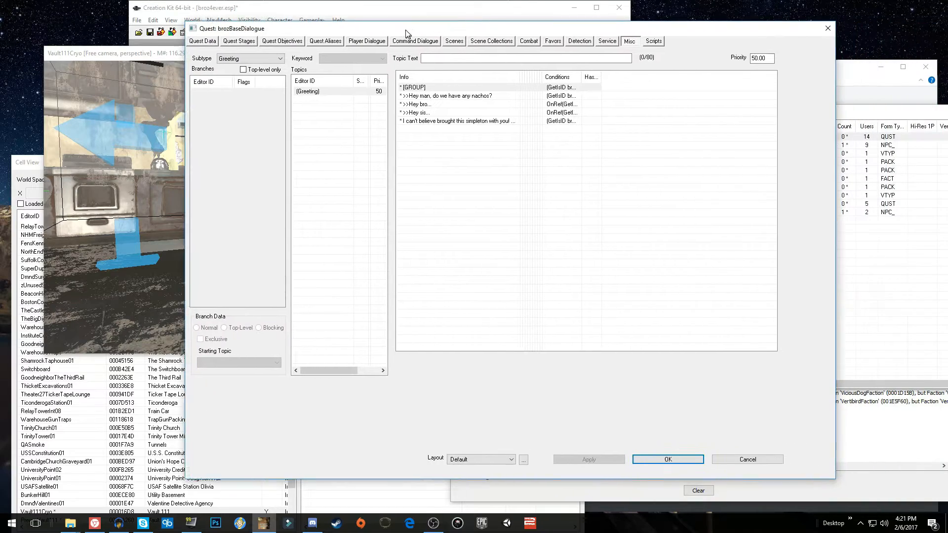
left_click(666, 459)
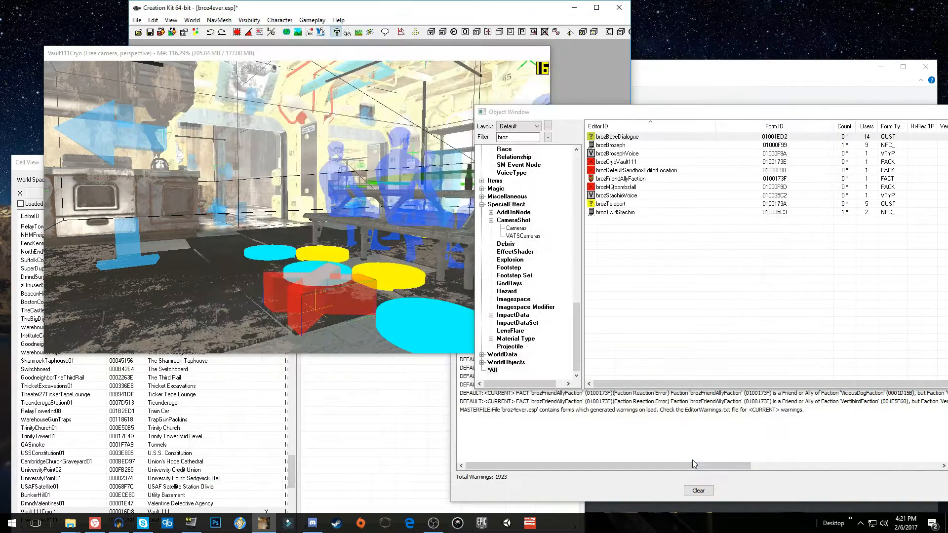
In the brozTeleport quest, set the "Hey bro, real bummer" greeting's end action to parent quest stage 100 - stops quest
double_click(623, 204)
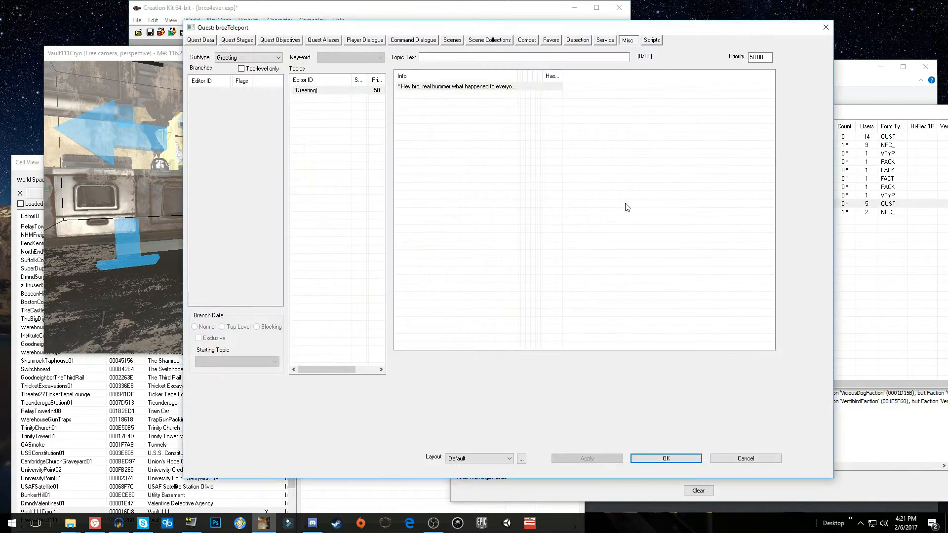
double_click(432, 87)
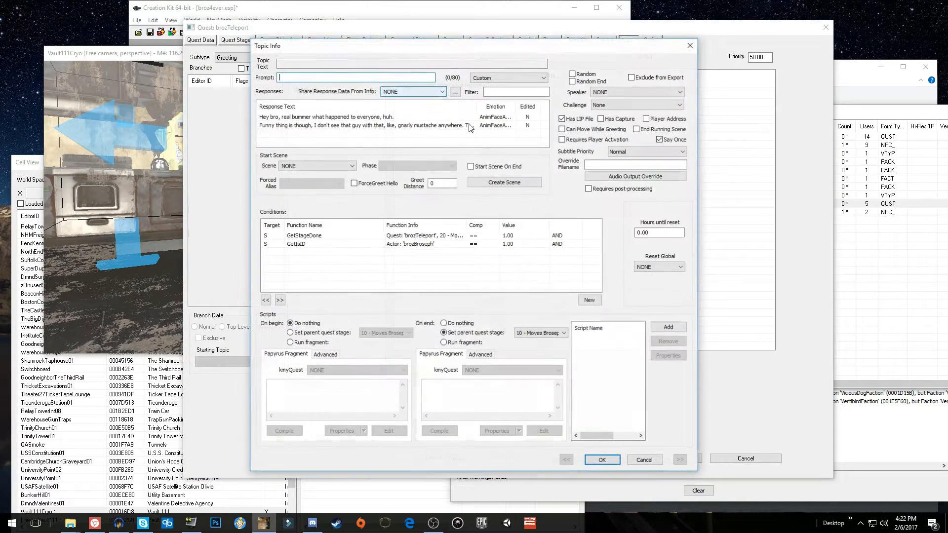
left_click(526, 334)
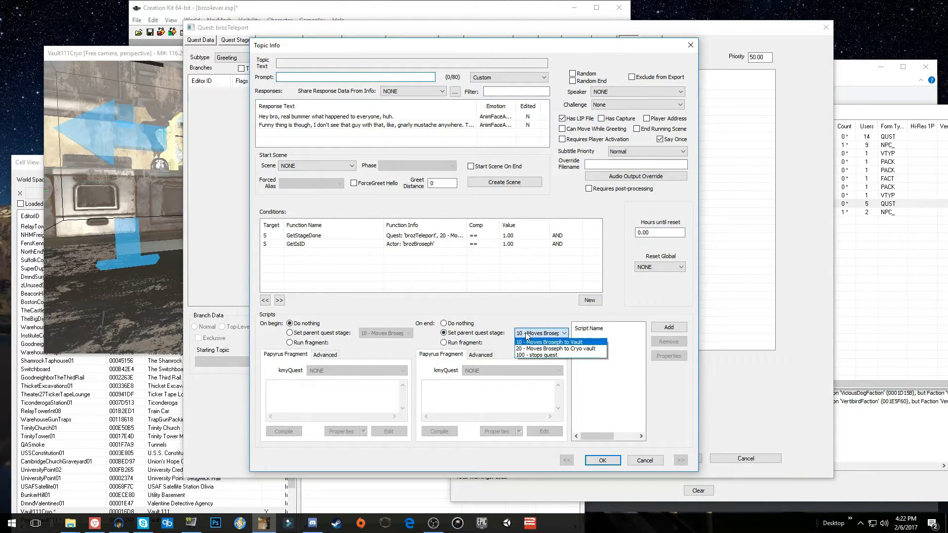
left_click(556, 355)
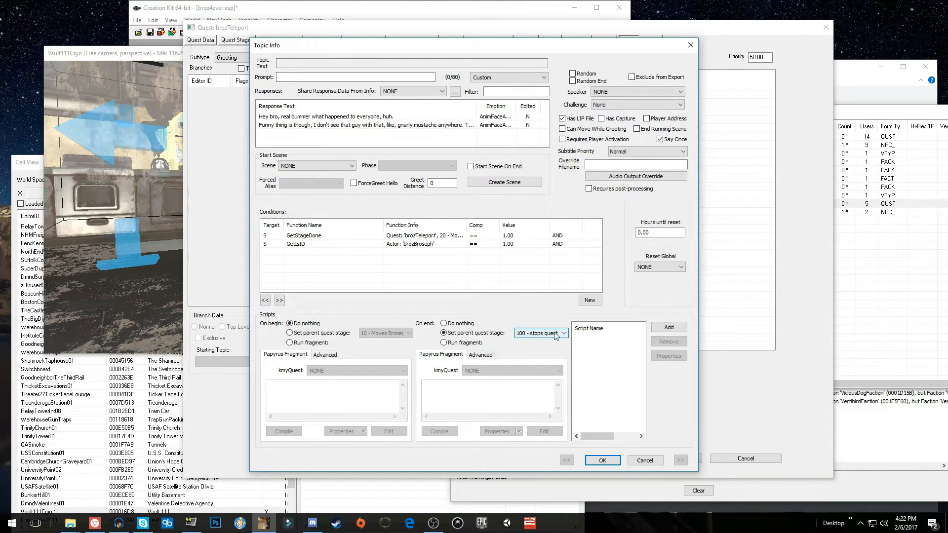
left_click(563, 335)
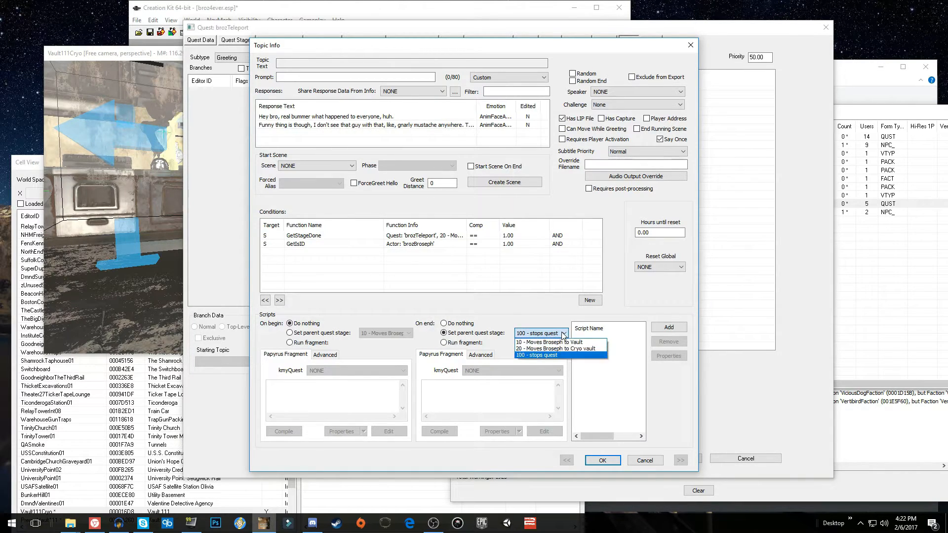
left_click(590, 355)
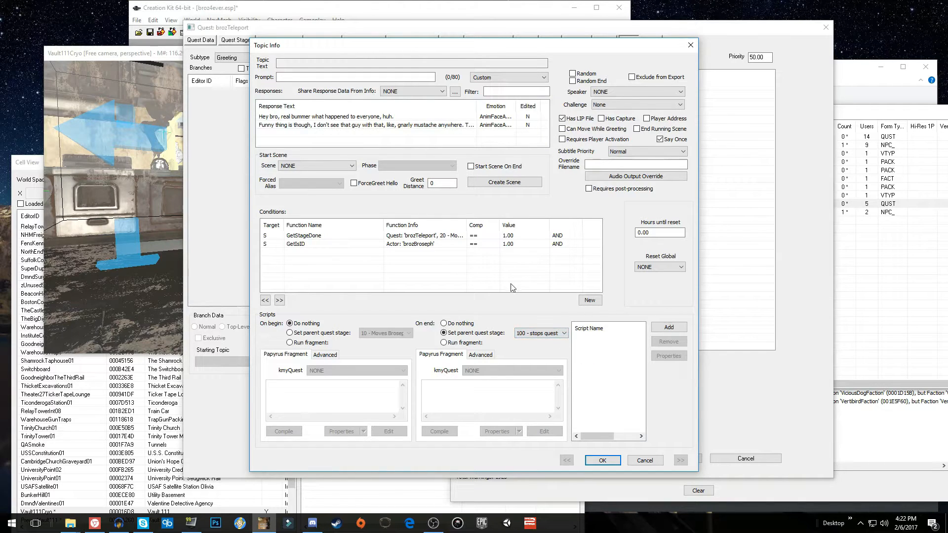
Check the stage used by the greeting's GetStageDone condition, keep it, and save the greeting info and the brozTeleport quest
double_click(459, 235)
left_click(493, 275)
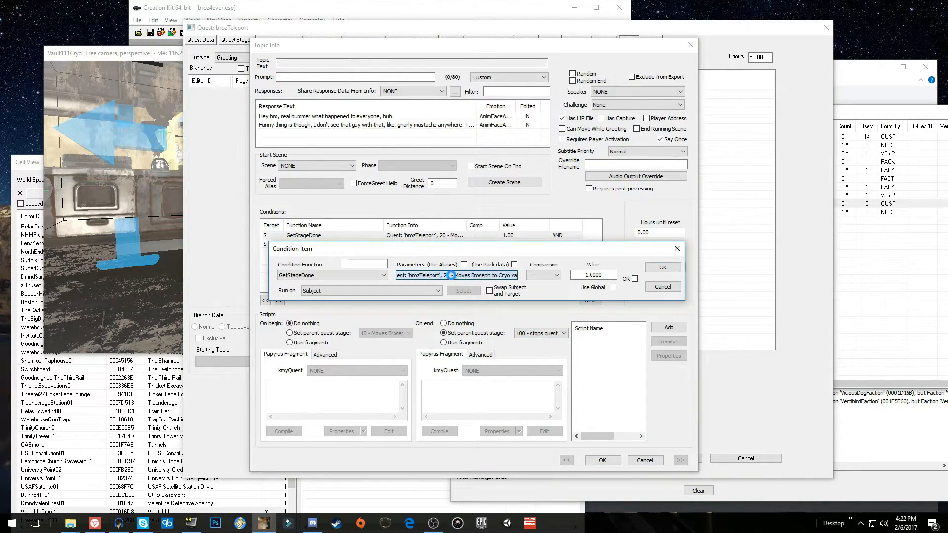
left_click(446, 359)
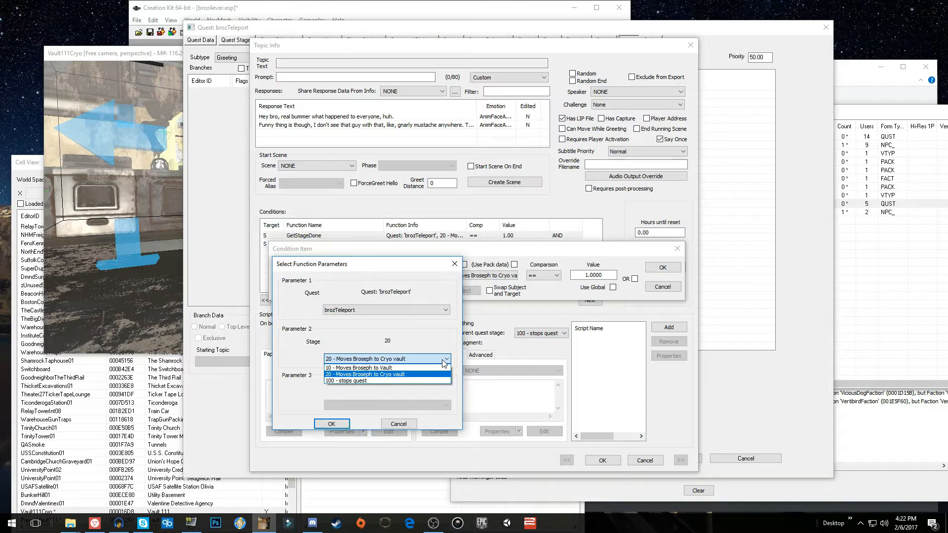
left_click(445, 364)
left_click(331, 423)
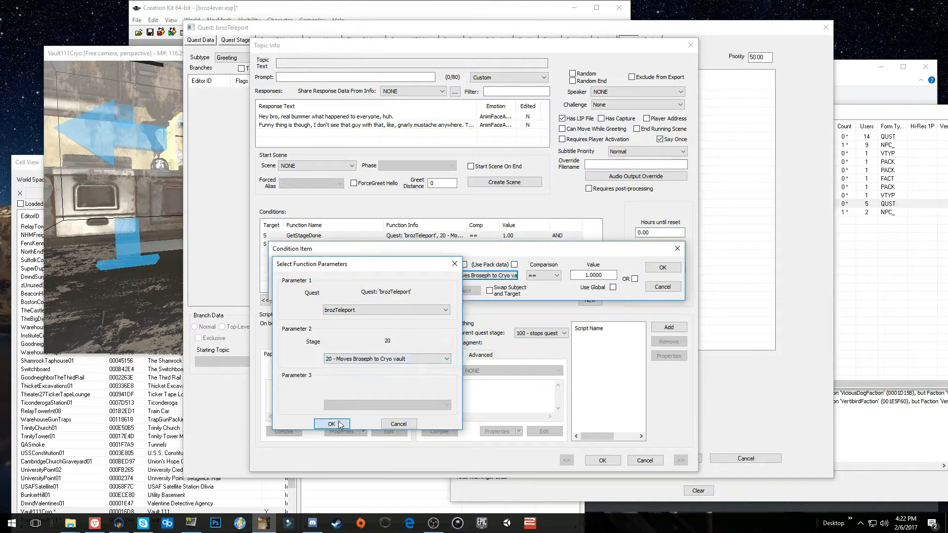
left_click(664, 267)
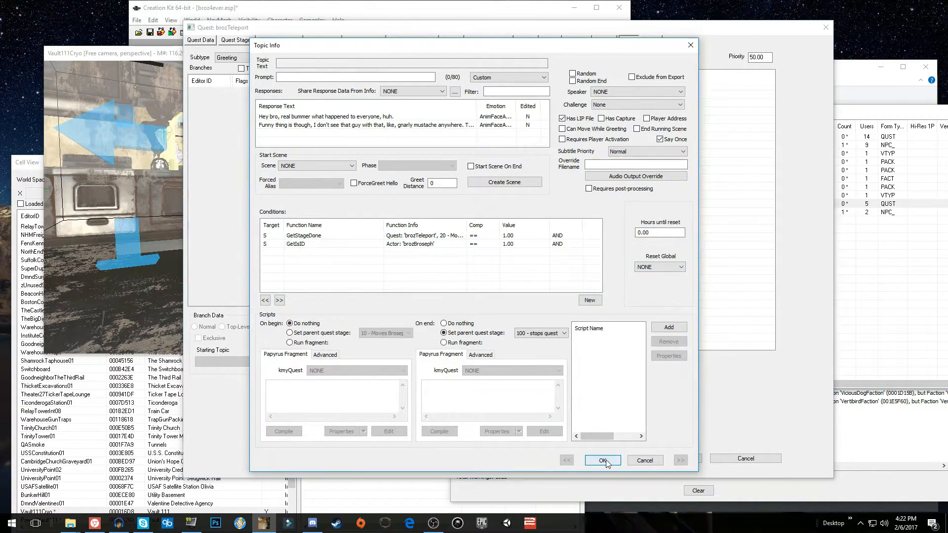
left_click(612, 460)
left_click(647, 457)
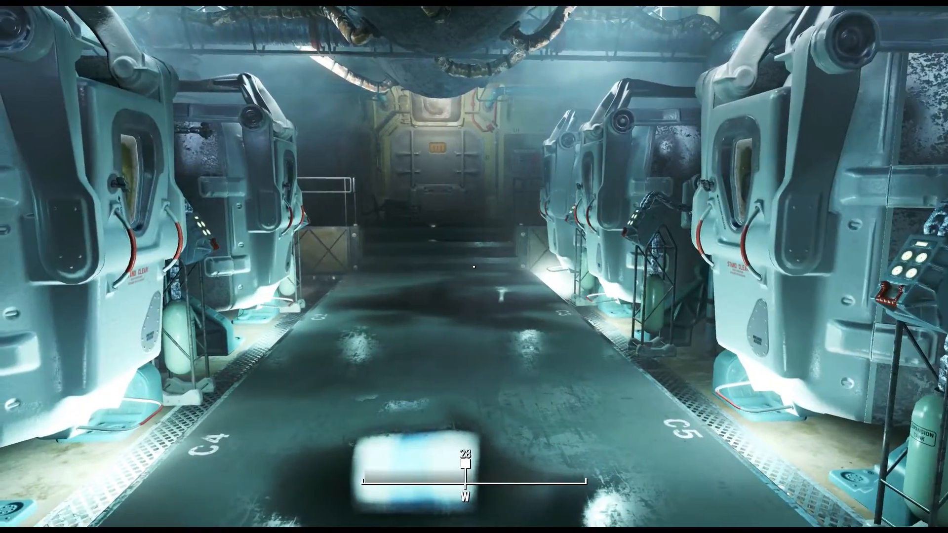
In Fallout 4, check brozTeleport's quest state in the console inside the cryo chamber and again at the Vault 111 door
key("grave")
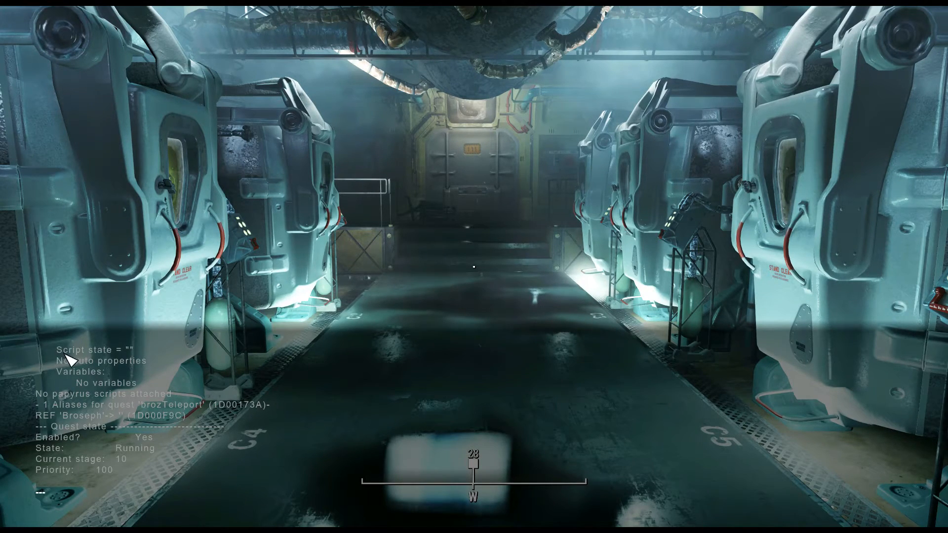
key("grave")
key("w")
key("w")
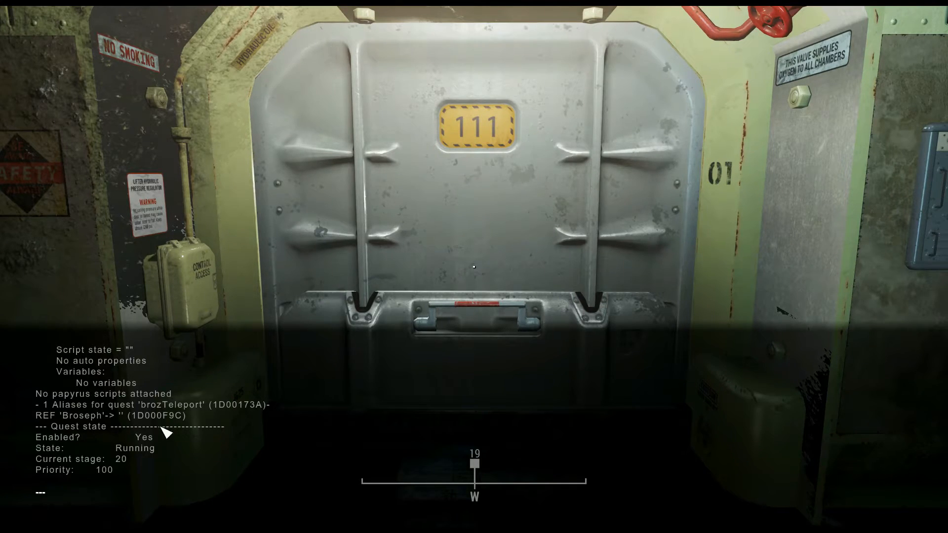
key("grave")
Walk through the vault to Broseph seated beside the terminal desk and approach him to test his greeting
key("w")
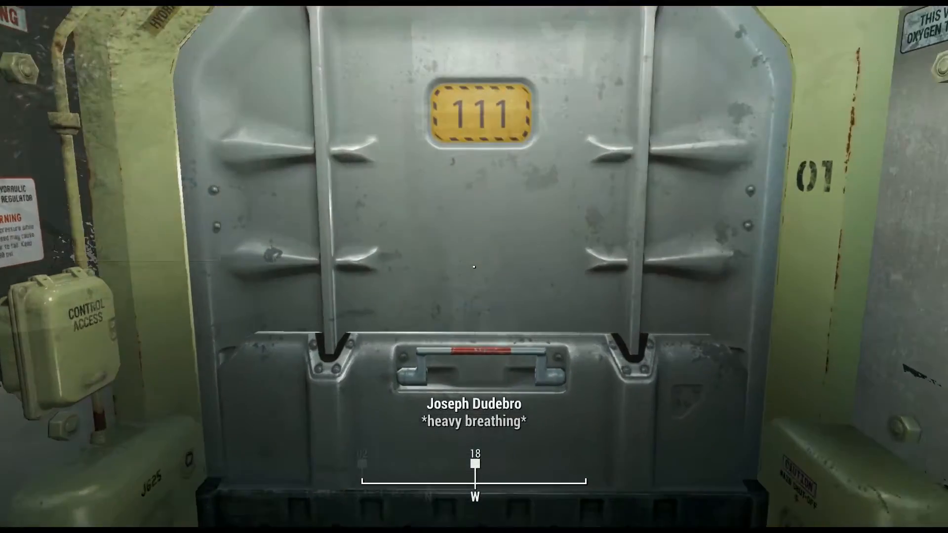
key("w")
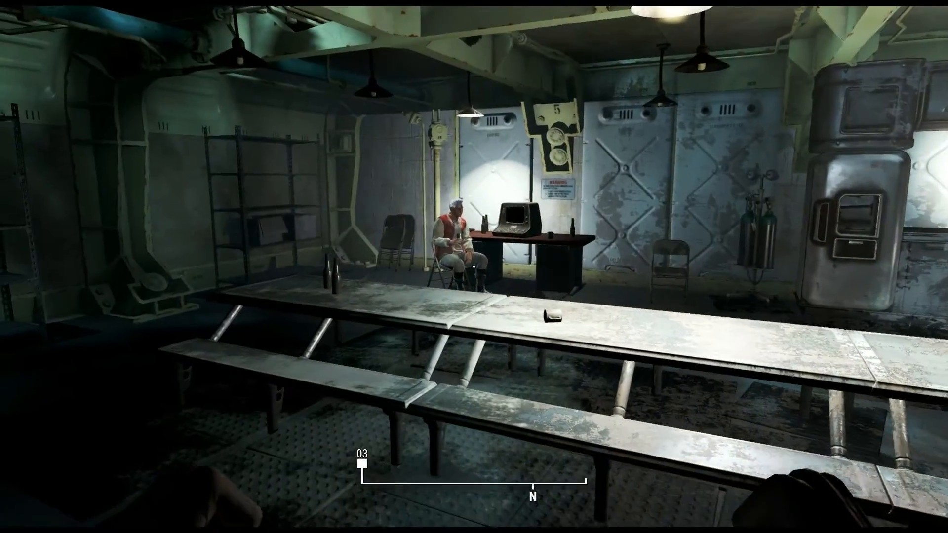
key("w")
key("a")
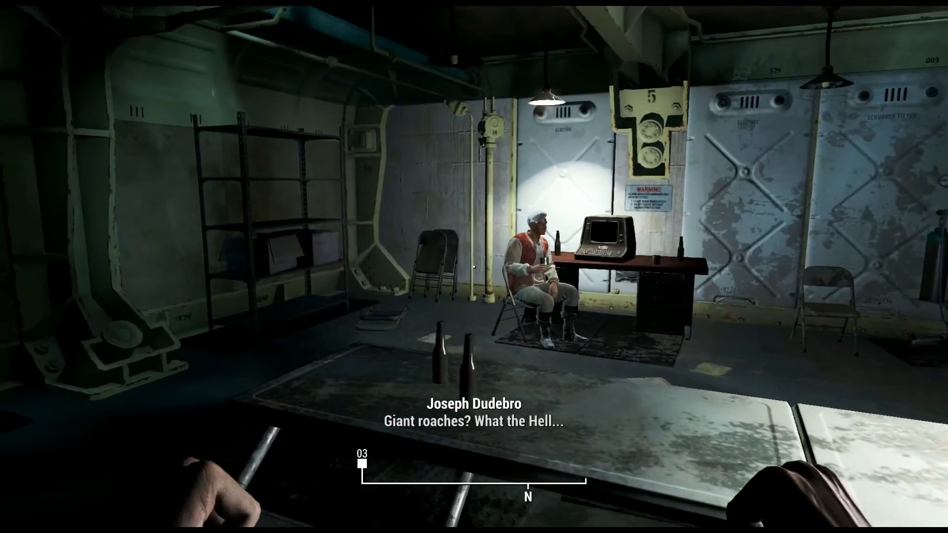
key("w")
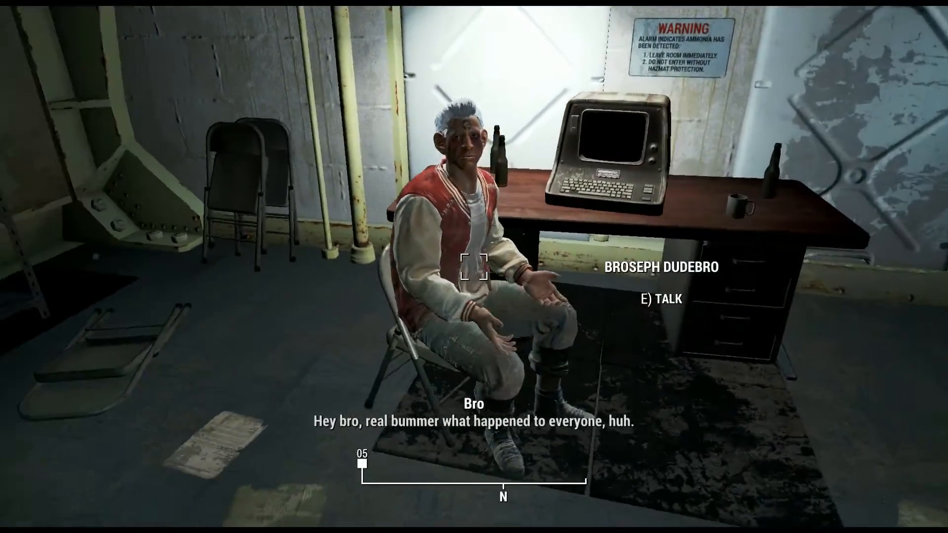
key("d")
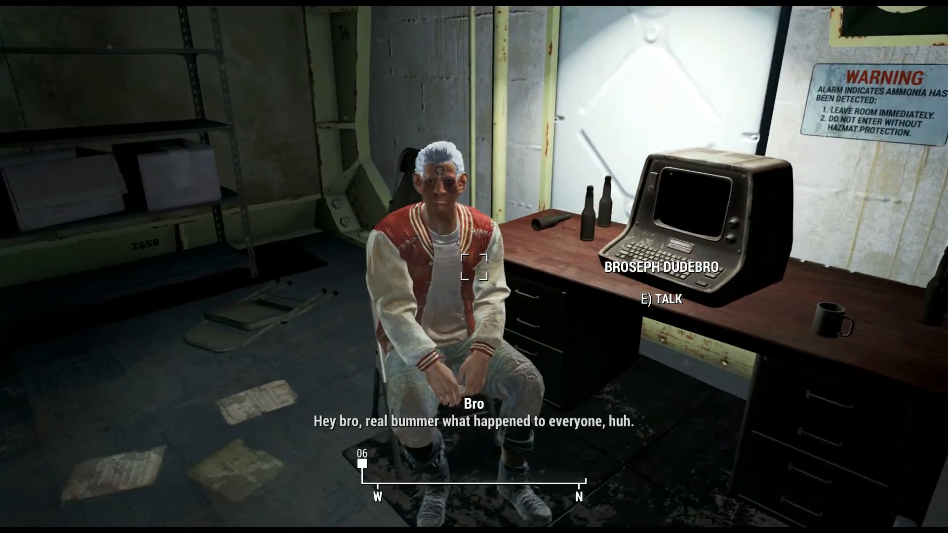